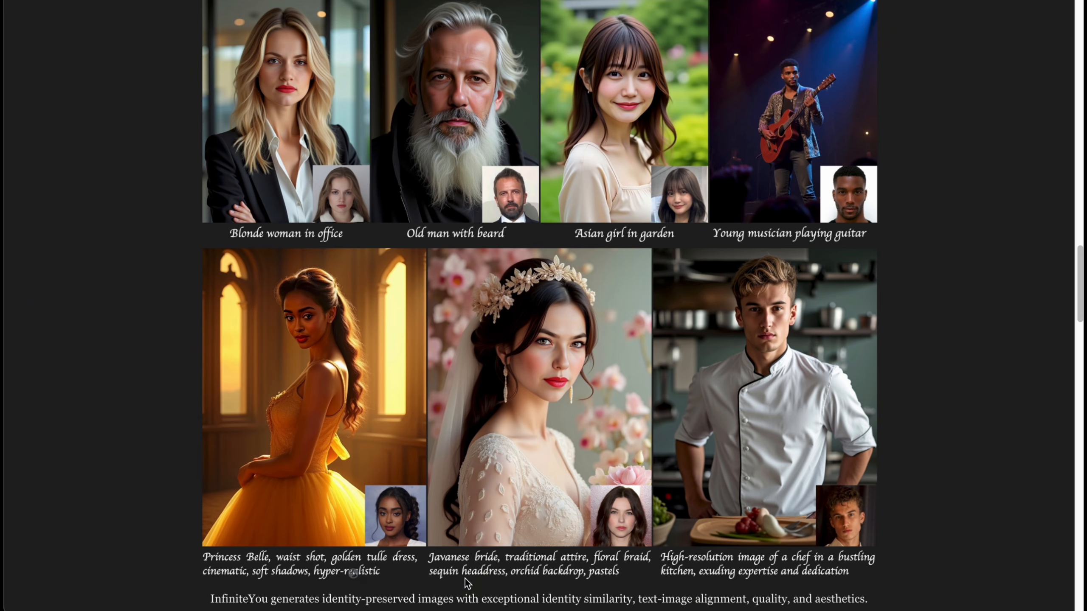
# Examine InfiniteYou's sample portraits and the comparison of InfU with FLUX.1-dev IP-Adapter and PuLID-FLUX
pyautogui.scroll(-1, 891, 518)
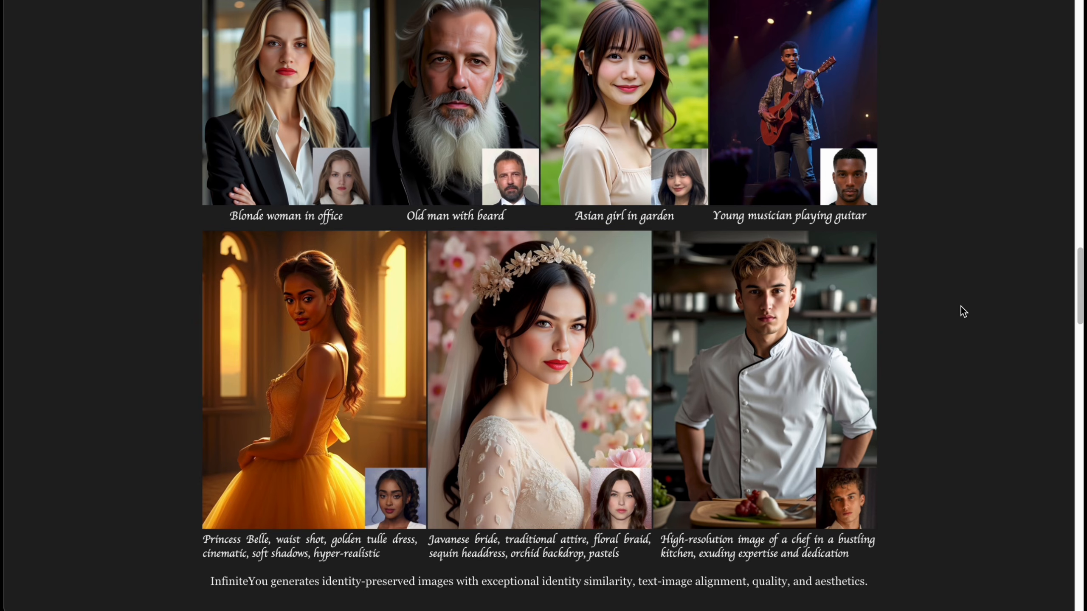
pyautogui.scroll(-10, 596, 399)
pyautogui.scroll(-5, 596, 402)
pyautogui.scroll(2, 500, 306)
pyautogui.moveTo(341, 34); pyautogui.dragTo(760, 33)
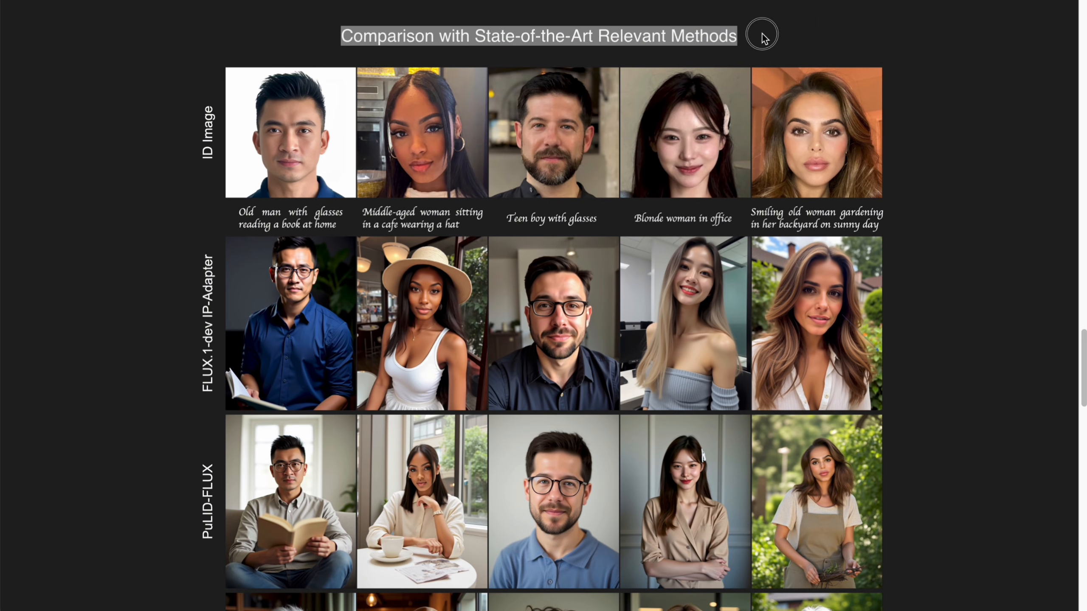
pyautogui.scroll(-1, 321, 293)
pyautogui.click(206, 470)
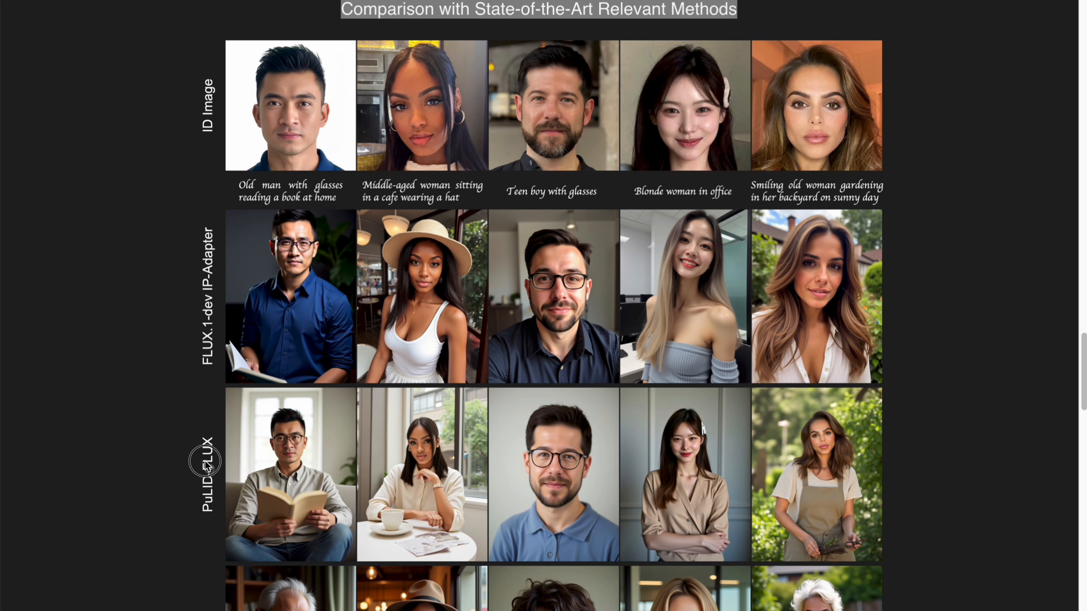
pyautogui.scroll(-7, 270, 453)
pyautogui.click(208, 236)
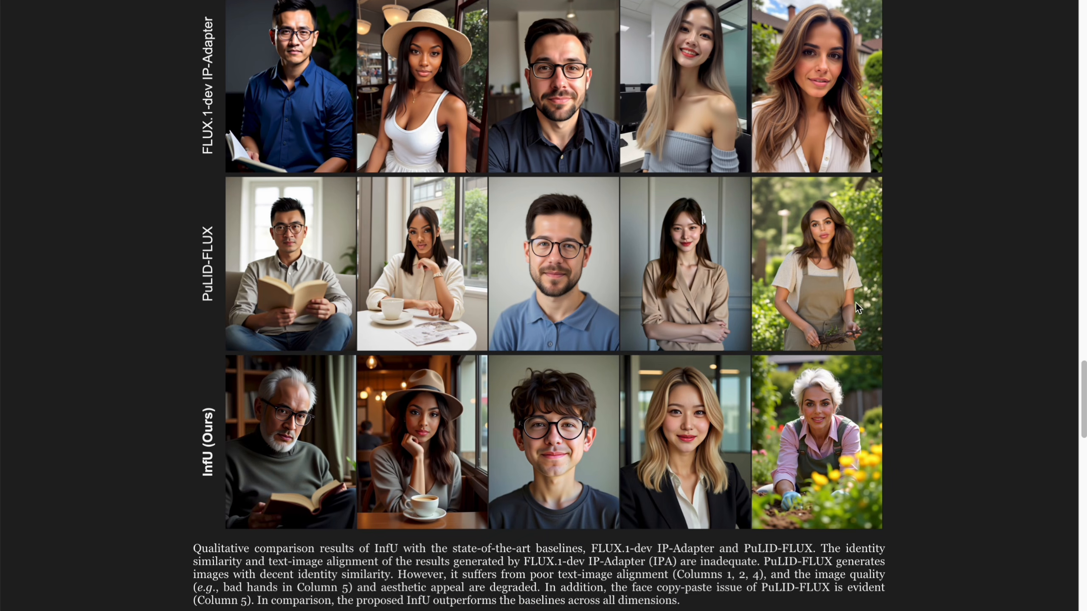
pyautogui.scroll(-2, 497, 454)
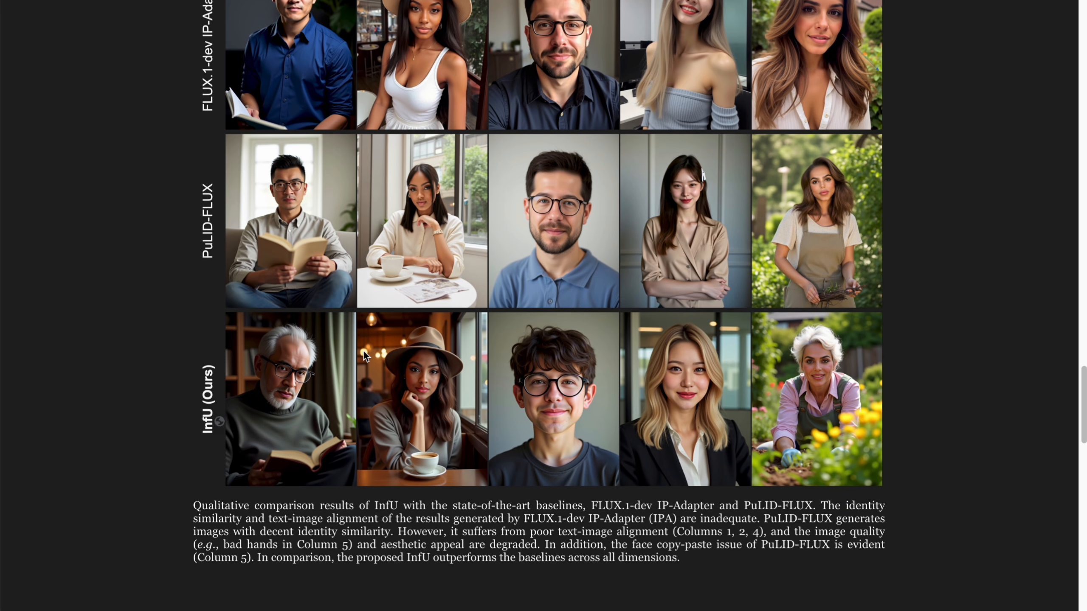
pyautogui.scroll(1, 619, 295)
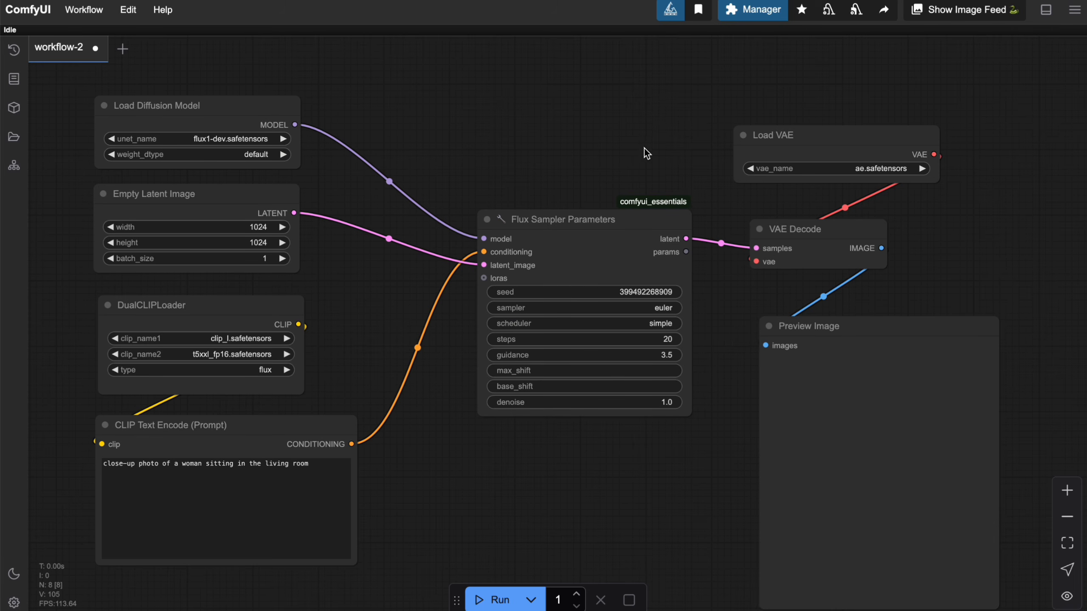
# Switch to ComfyUI and review the Flux workflow from Load Diffusion Model through Flux Sampler Parameters to the VAE nodes
pyautogui.moveTo(599, 149); pyautogui.dragTo(565, 142)
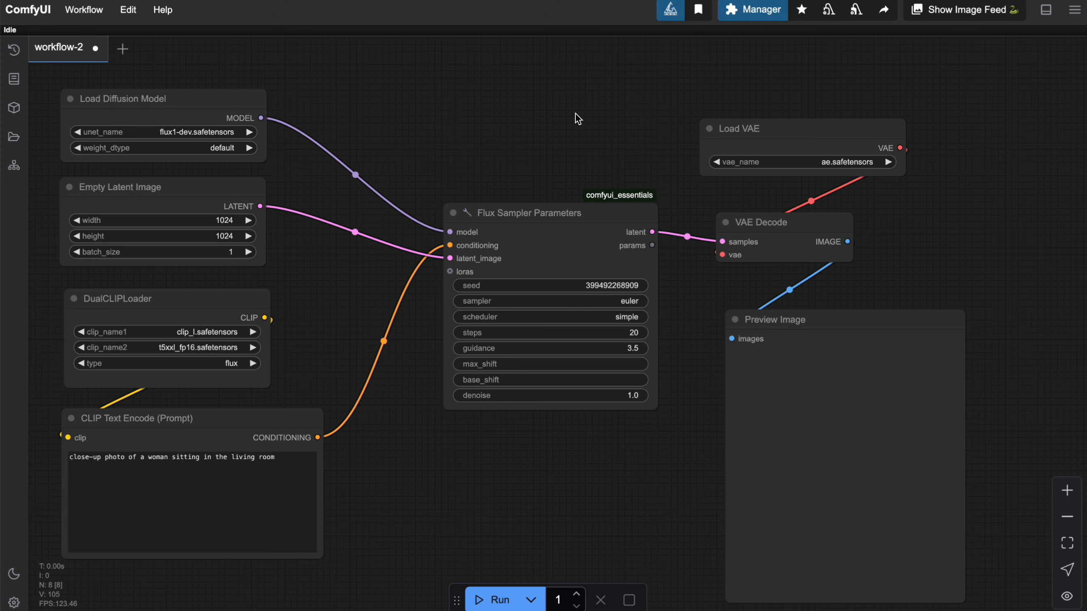
pyautogui.click(248, 101)
pyautogui.click(509, 212)
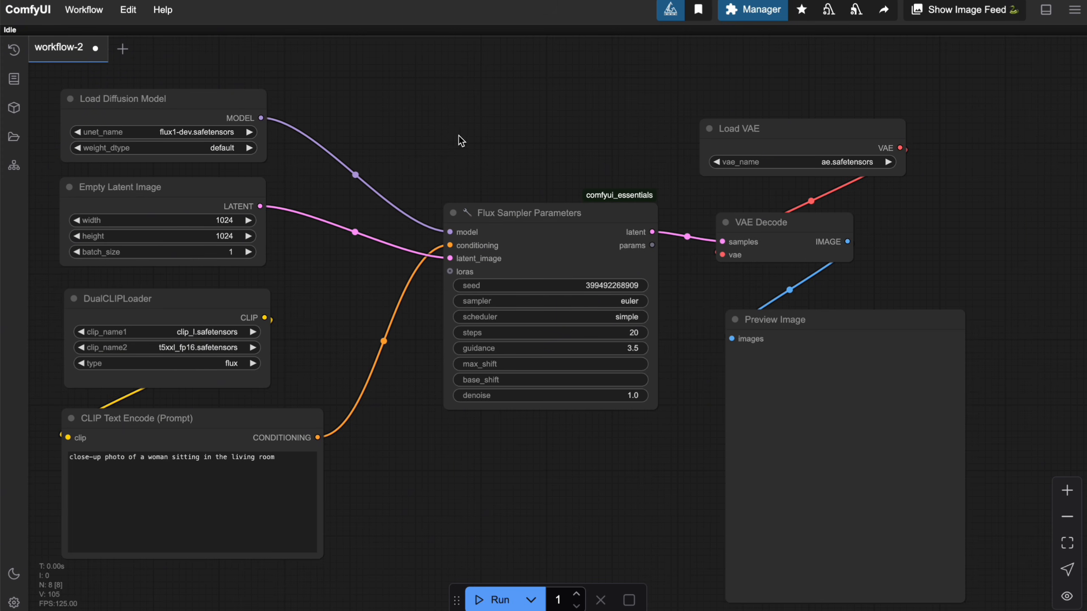
pyautogui.click(248, 100)
pyautogui.click(509, 212)
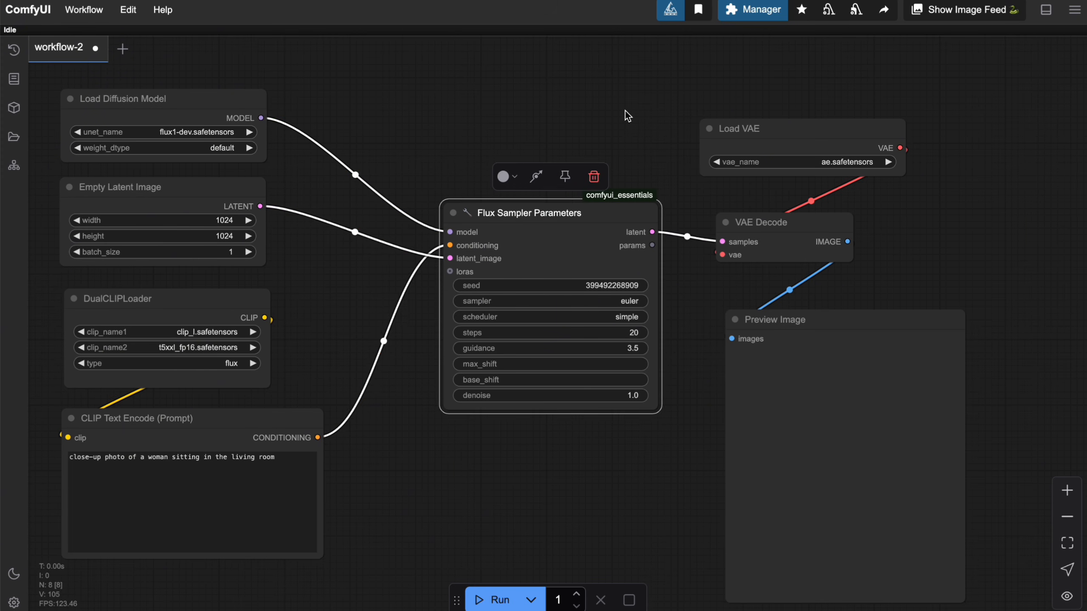
pyautogui.hscroll(3, 625, 111)
pyautogui.scroll(2, 625, 111)
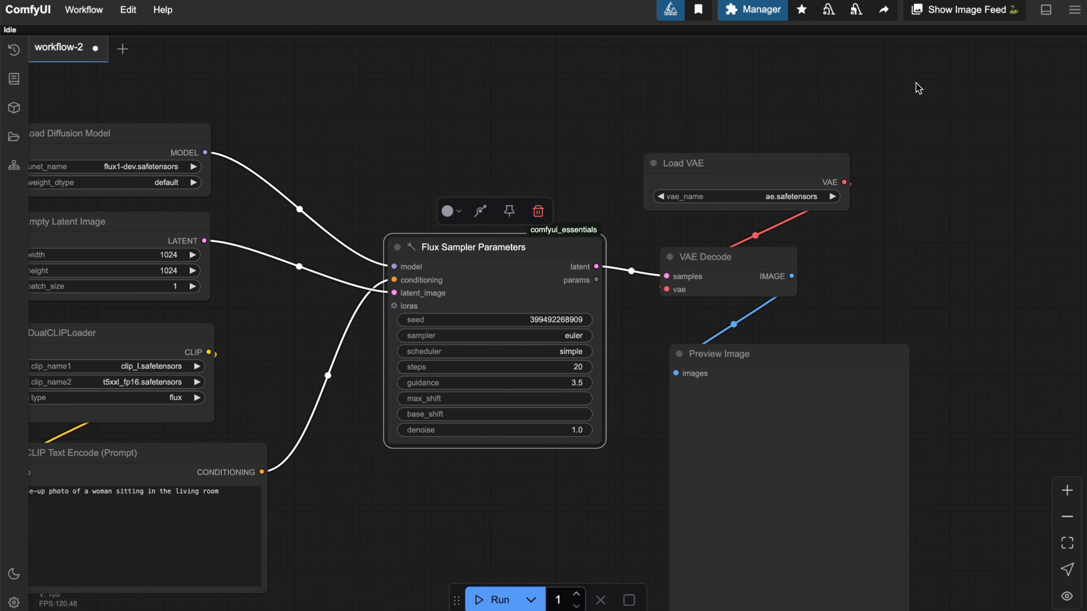
pyautogui.moveTo(525, 160); pyautogui.dragTo(487, 307)
pyautogui.click(543, 319)
pyautogui.click(513, 199)
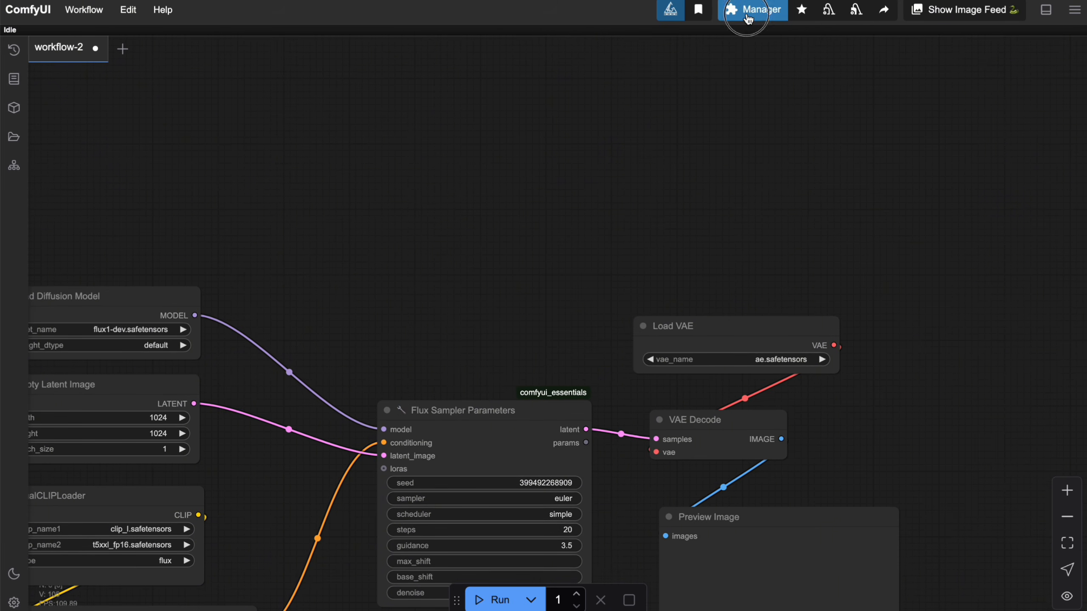
# Search the custom nodes list for "infi", check the bytedance ComfyUI_InfiniteYou entry, and close the manager
pyautogui.click(752, 10)
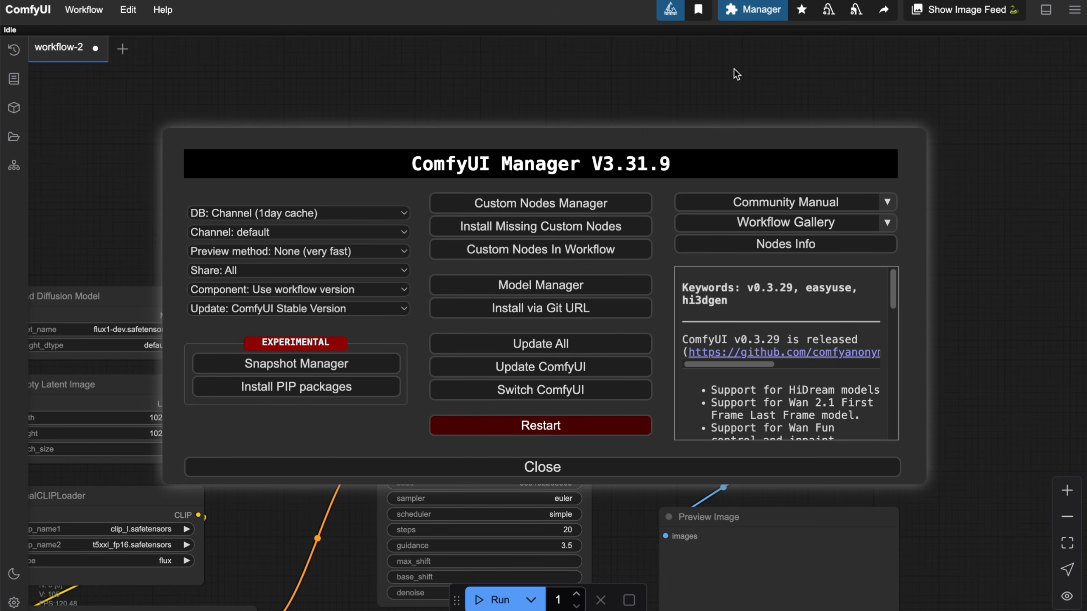
pyautogui.click(505, 206)
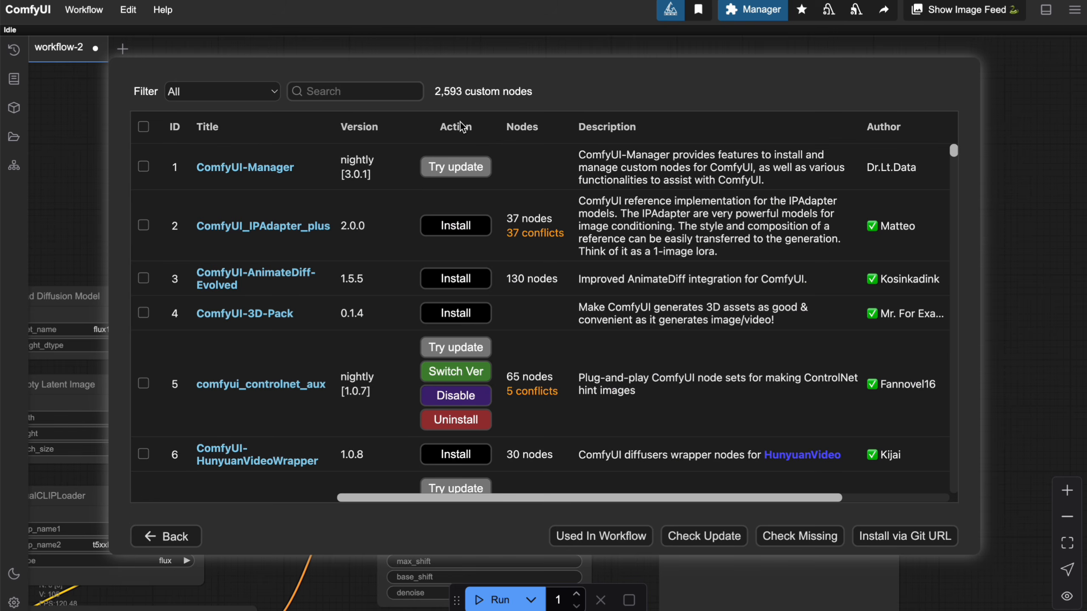
pyautogui.click(385, 92)
pyautogui.write('infi')
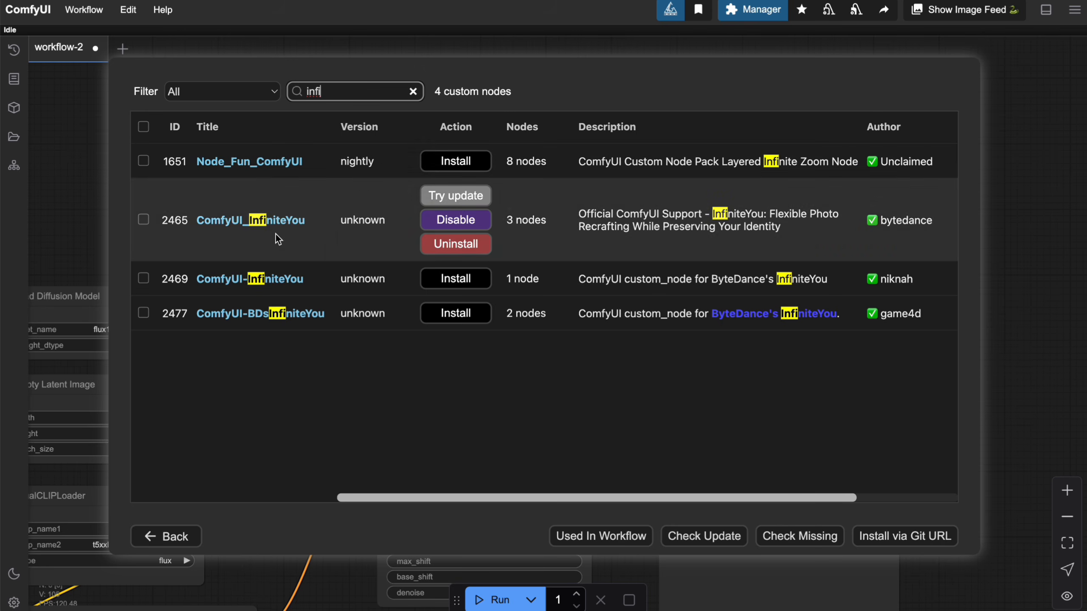
pyautogui.moveTo(912, 220)
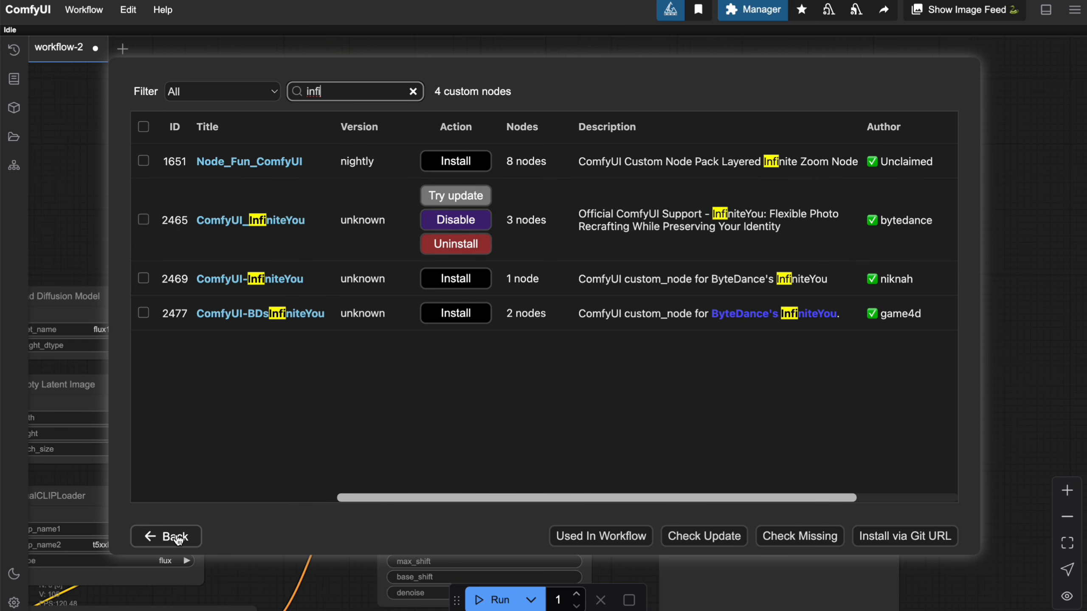
pyautogui.click(176, 538)
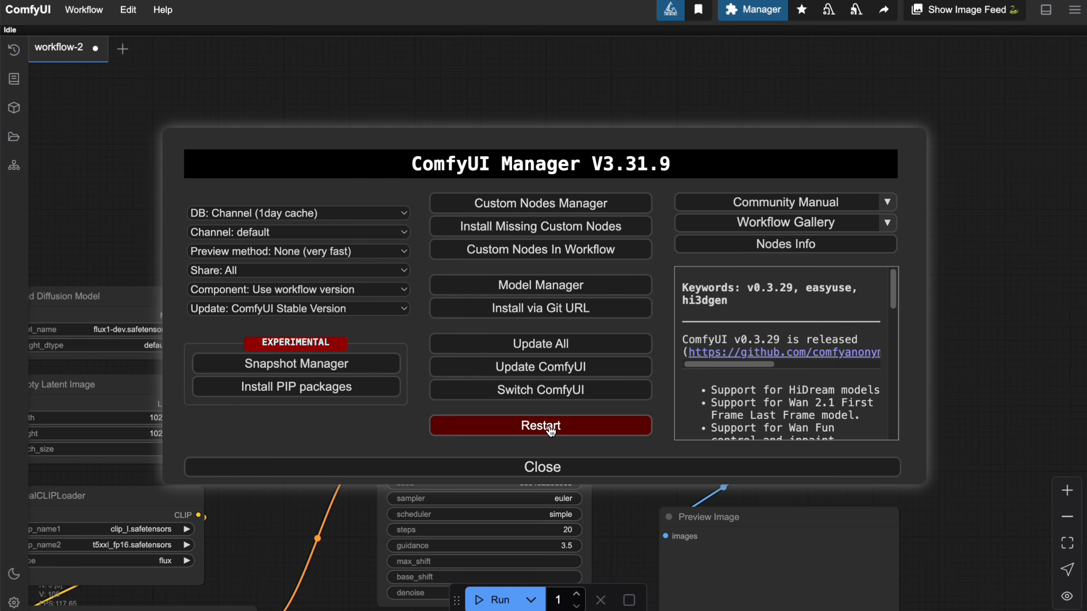
pyautogui.click(567, 465)
# Add an Apply InfuseNet node in the empty area above the Flux Sampler Parameters node
pyautogui.moveTo(698, 167); pyautogui.dragTo(825, 62)
pyautogui.moveTo(697, 186); pyautogui.dragTo(541, 279)
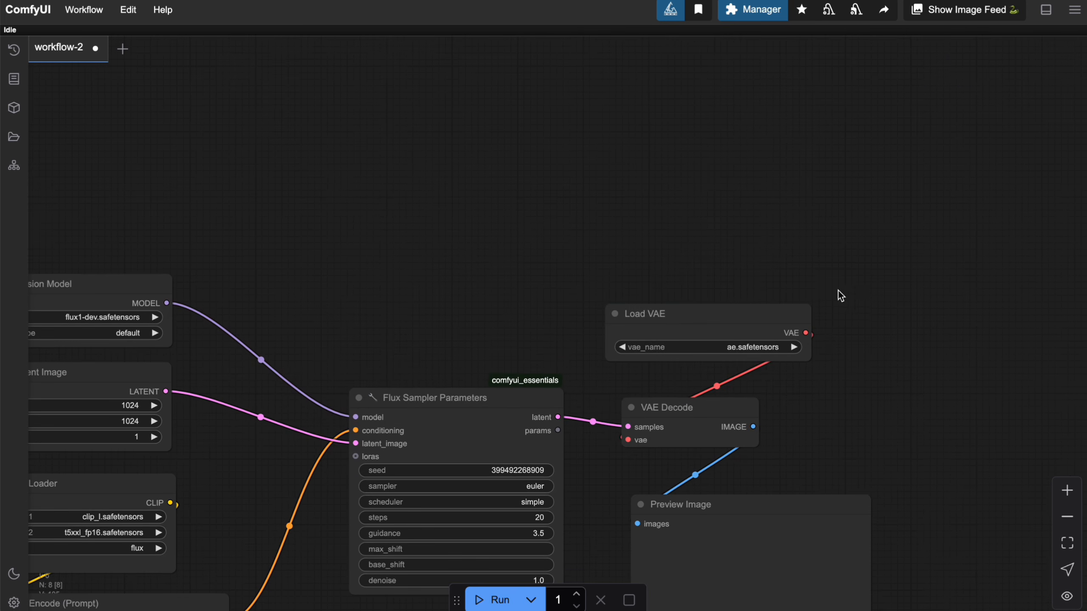
pyautogui.moveTo(855, 288); pyautogui.dragTo(956, 229)
pyautogui.moveTo(666, 194); pyautogui.dragTo(758, 281)
pyautogui.scroll(-1, 724, 279)
pyautogui.scroll(3, 724, 280)
pyautogui.moveTo(738, 317); pyautogui.dragTo(764, 351)
pyautogui.moveTo(686, 293); pyautogui.dragTo(604, 327)
pyautogui.doubleClick(523, 123)
pyautogui.write('infu')
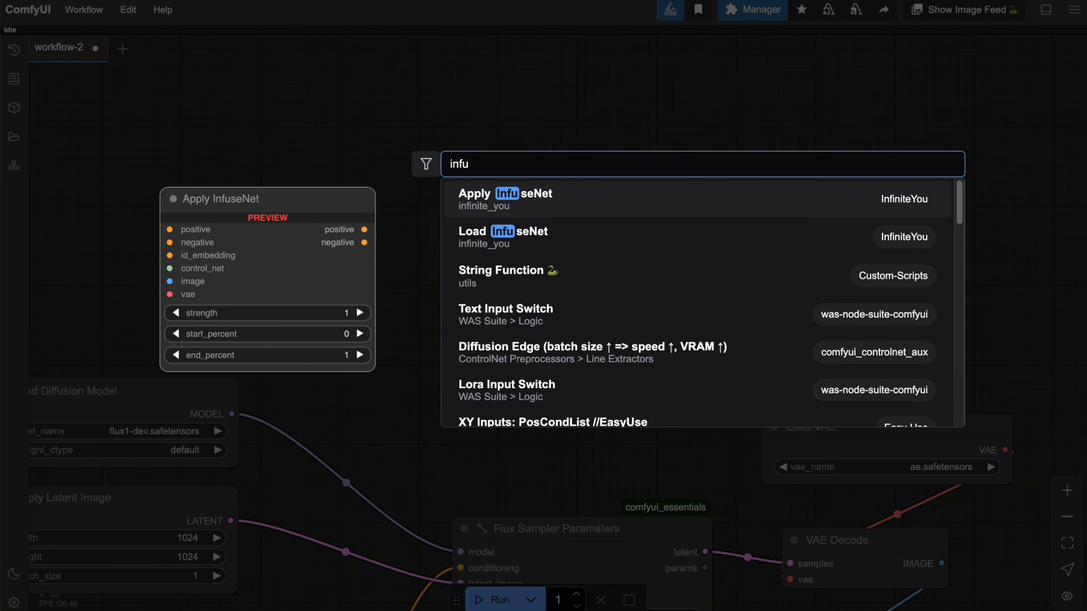
pyautogui.click(585, 198)
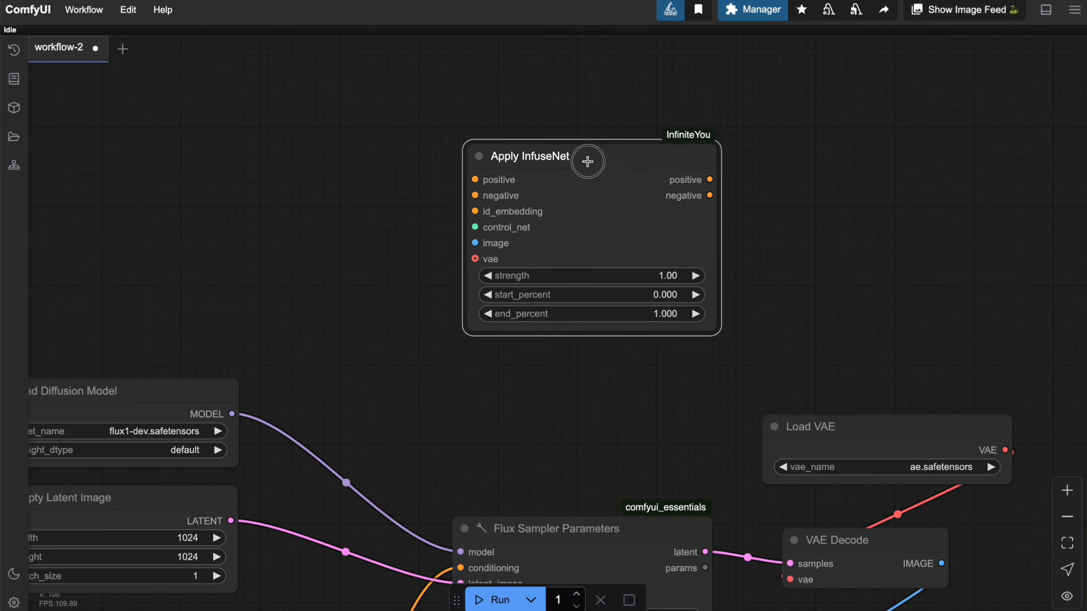
pyautogui.moveTo(596, 142)
pyautogui.mouseDown()
pyautogui.moveTo(829, 171)
pyautogui.moveTo(660, 124)
pyautogui.moveTo(612, 128)
pyautogui.mouseUp()
pyautogui.click(949, 234)
pyautogui.moveTo(950, 235); pyautogui.dragTo(854, 260)
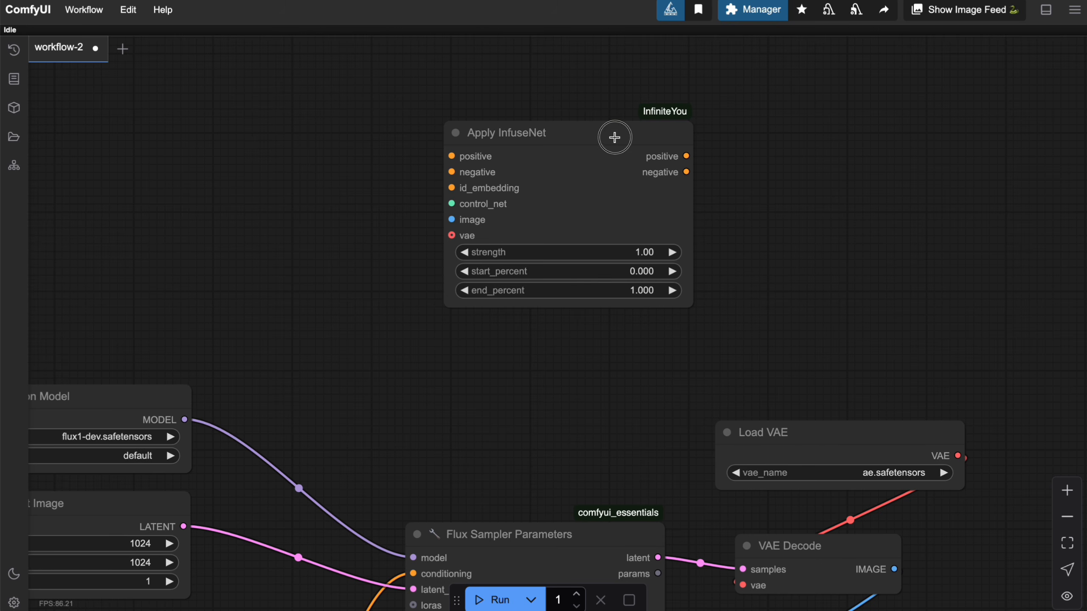
pyautogui.moveTo(613, 137); pyautogui.dragTo(627, 163)
# Reroute the prompt's conditioning link from Flux Sampler Parameters to the positive input of Apply InfuseNet
pyautogui.moveTo(908, 318); pyautogui.dragTo(912, 134)
pyautogui.scroll(-1, 887, 266)
pyautogui.moveTo(694, 63); pyautogui.dragTo(644, 186)
pyautogui.moveTo(804, 176); pyautogui.dragTo(944, 144)
pyautogui.moveTo(623, 333); pyautogui.dragTo(622, 97)
pyautogui.moveTo(555, 202); pyautogui.dragTo(552, 158)
pyautogui.click(354, 494)
pyautogui.click(468, 403)
pyautogui.moveTo(494, 241); pyautogui.dragTo(461, 381)
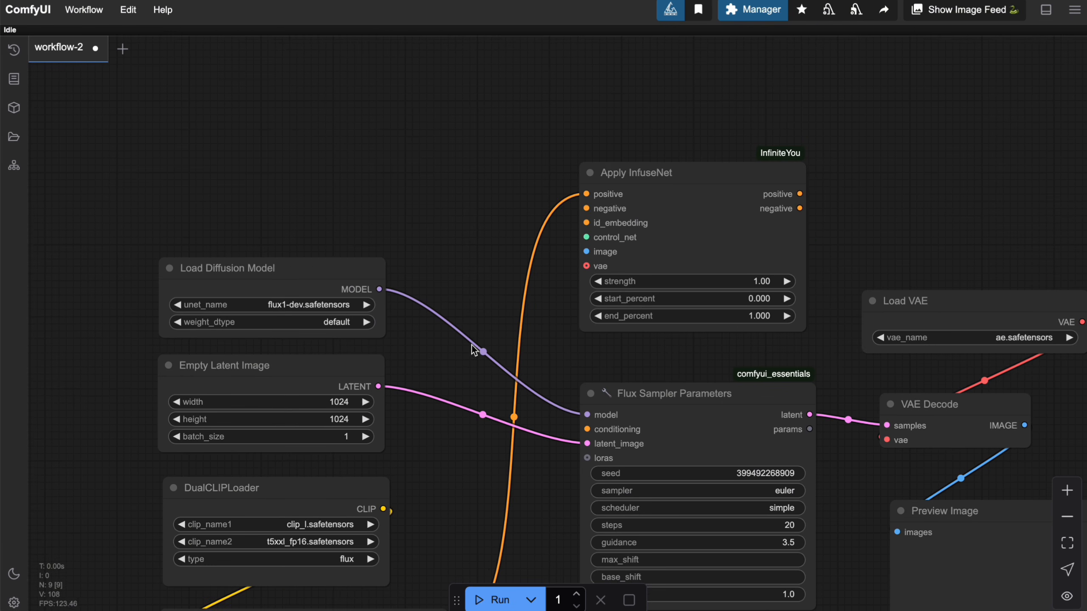
# Add a ConditioningZeroOut node and place it between Load Diffusion Model and Apply InfuseNet, slightly above them
pyautogui.click(627, 190)
pyautogui.moveTo(897, 210); pyautogui.dragTo(1000, 173)
pyautogui.click(937, 178)
pyautogui.moveTo(555, 144); pyautogui.dragTo(589, 126)
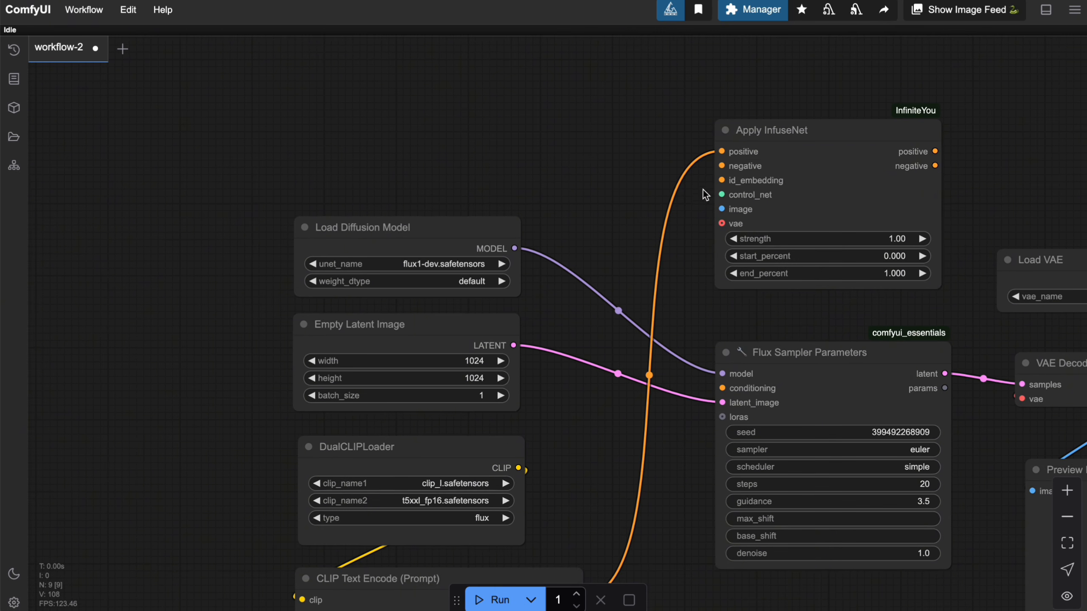
pyautogui.doubleClick(497, 136)
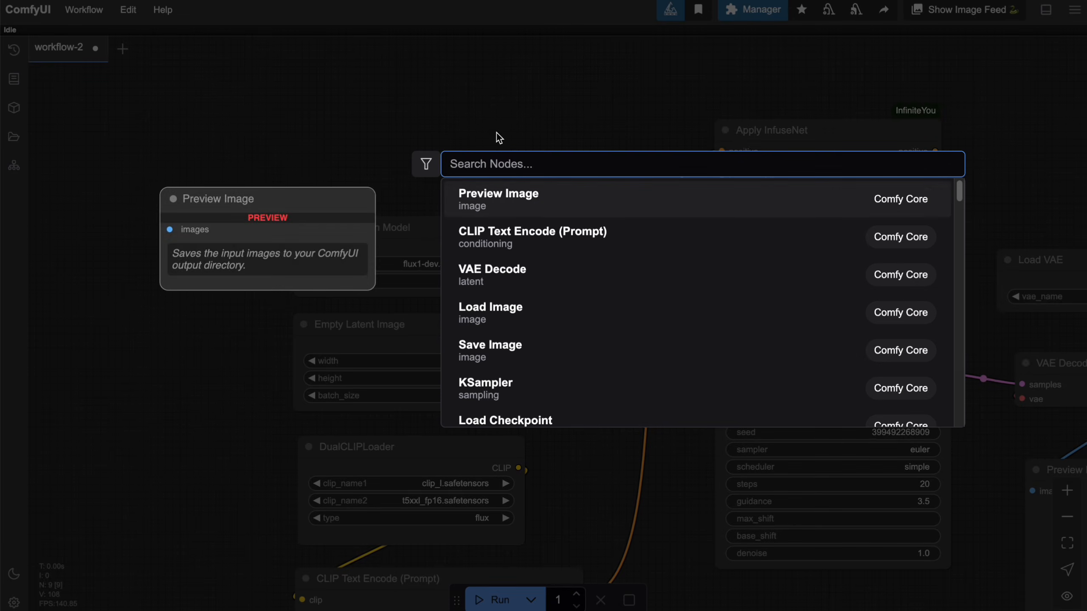
pyautogui.write('zero')
pyautogui.press('Return')
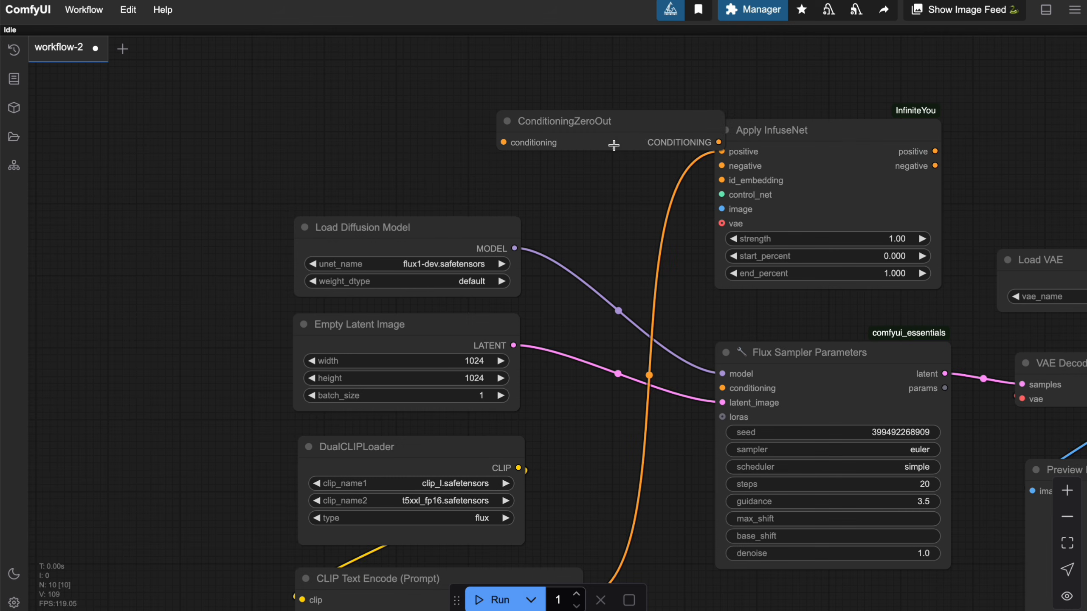
pyautogui.moveTo(635, 126); pyautogui.dragTo(498, 122)
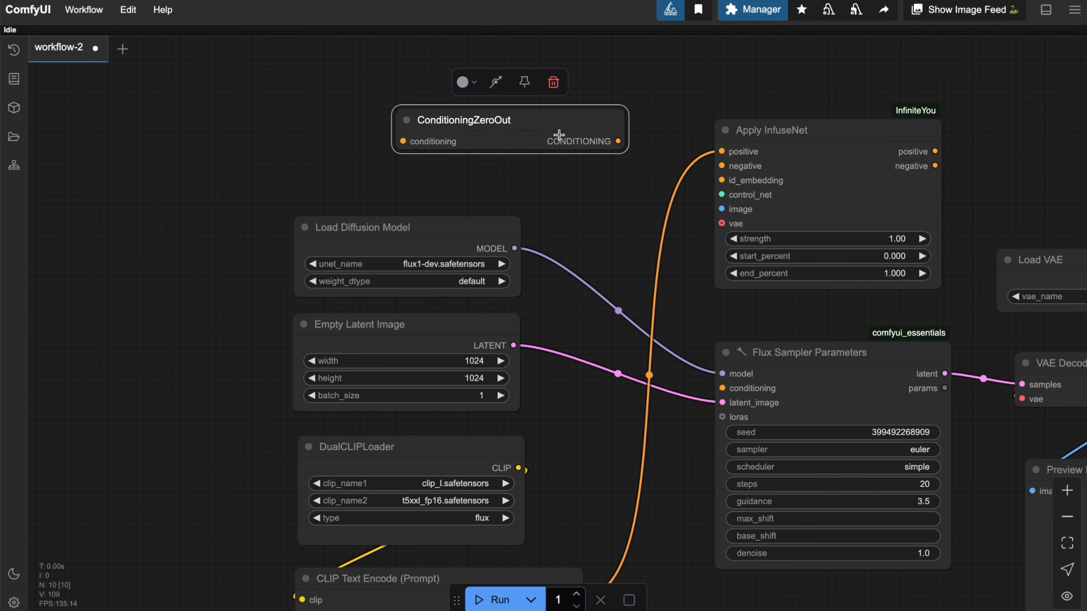
# Connect the prompt's conditioning output to ConditioningZeroOut and link that node's output to Apply InfuseNet's negative input
pyautogui.scroll(-5, 542, 130)
pyautogui.moveTo(537, 495); pyautogui.dragTo(376, 48)
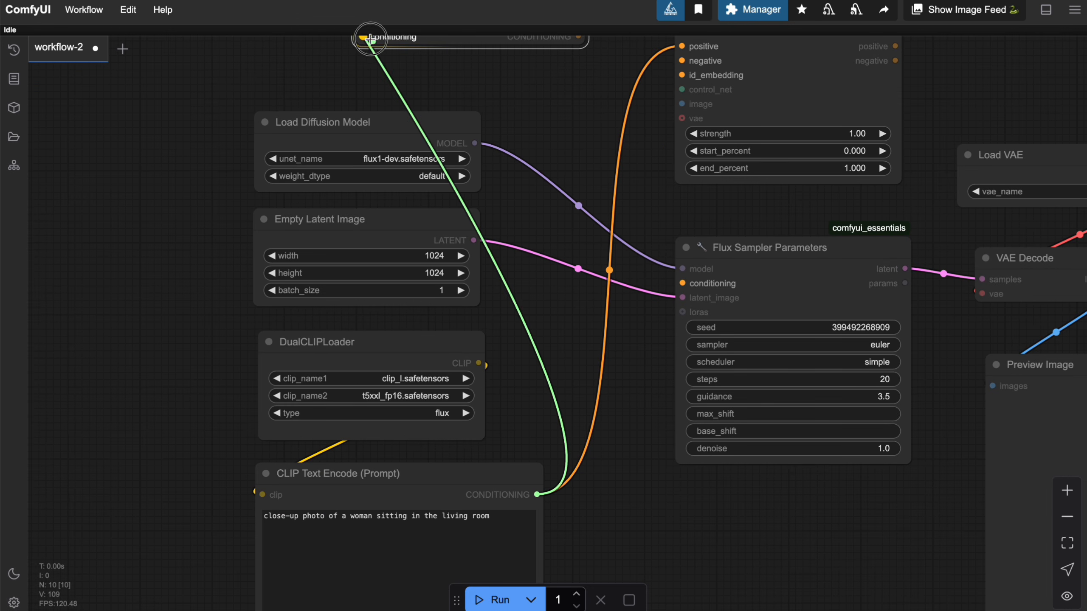
pyautogui.scroll(5, 470, 109)
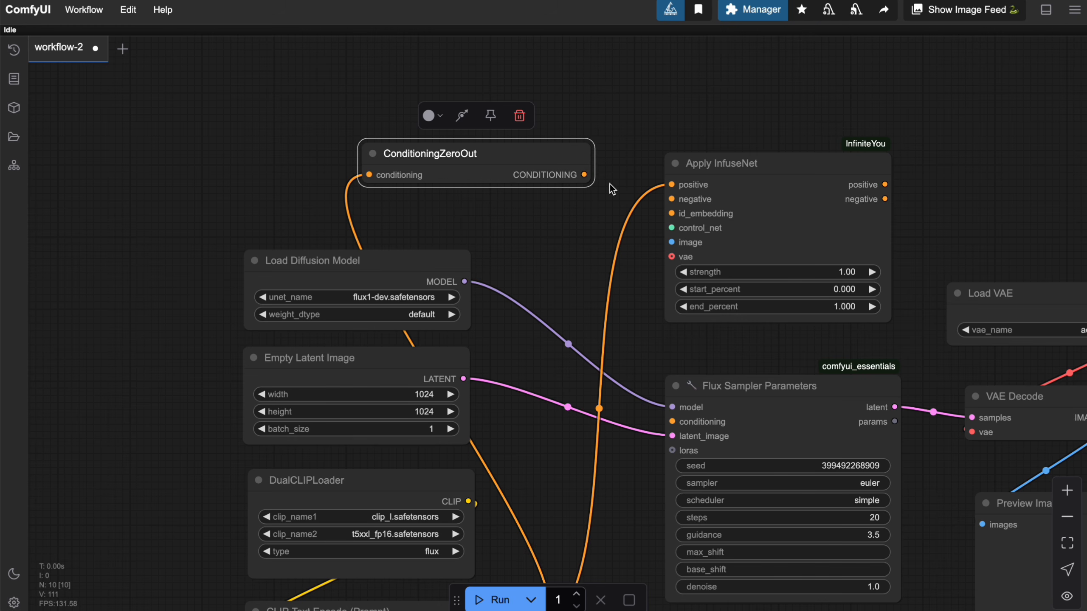
pyautogui.moveTo(586, 176); pyautogui.dragTo(670, 199)
pyautogui.moveTo(809, 128); pyautogui.dragTo(770, 132)
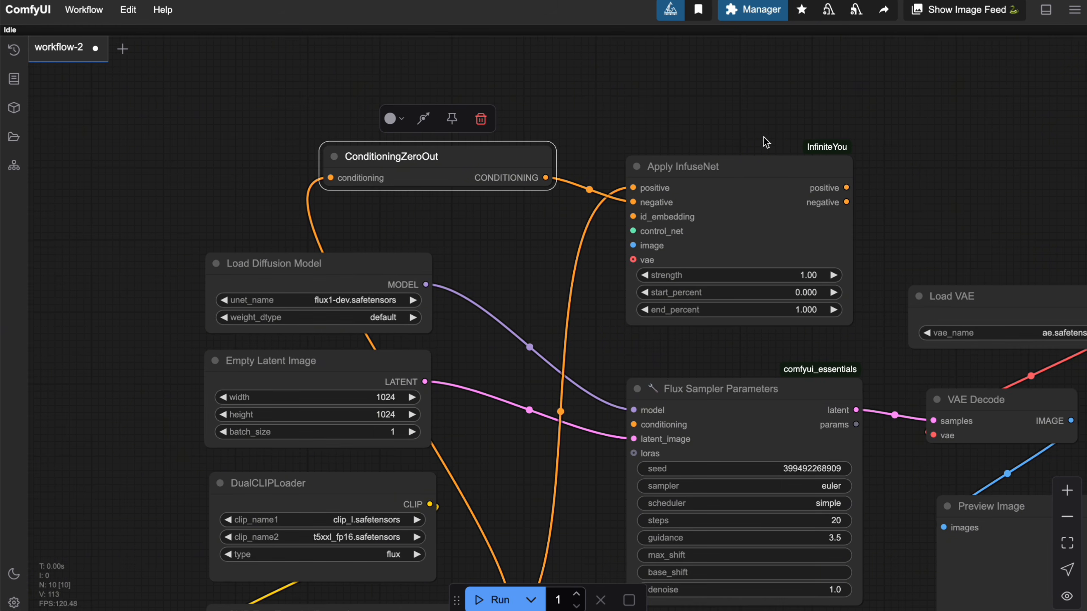
# Move Apply InfuseNet higher and place ConditioningZeroOut between it and the Flux Sampler Parameters node
pyautogui.scroll(2, 722, 291)
pyautogui.moveTo(1004, 174); pyautogui.dragTo(1053, 187)
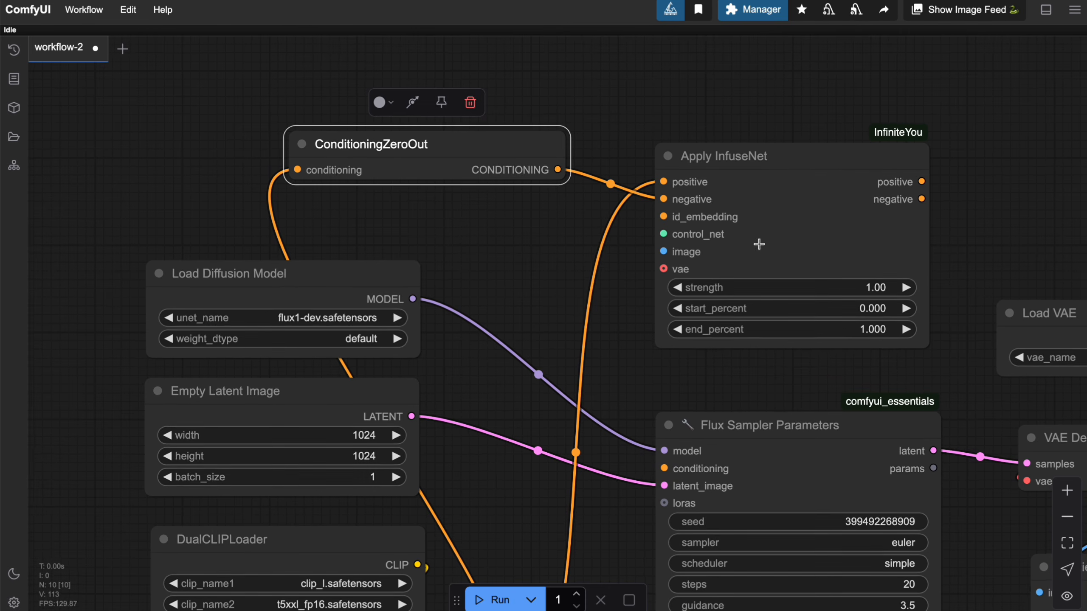
pyautogui.scroll(-2, 746, 259)
pyautogui.moveTo(962, 229); pyautogui.dragTo(1017, 251)
pyautogui.moveTo(778, 203); pyautogui.dragTo(773, 109)
pyautogui.moveTo(577, 199); pyautogui.dragTo(879, 372)
pyautogui.moveTo(977, 281); pyautogui.dragTo(976, 319)
pyautogui.moveTo(790, 157); pyautogui.dragTo(793, 202)
pyautogui.moveTo(1001, 246); pyautogui.dragTo(1019, 288)
# Add an Extract ID Embedding node above Load Diffusion Model and connect its conditioning output to Apply InfuseNet's id_embedding input
pyautogui.scroll(3, 904, 299)
pyautogui.scroll(-2, 966, 303)
pyautogui.moveTo(498, 174); pyautogui.dragTo(623, 214)
pyautogui.moveTo(482, 175); pyautogui.dragTo(481, 175)
pyautogui.doubleClick(481, 175)
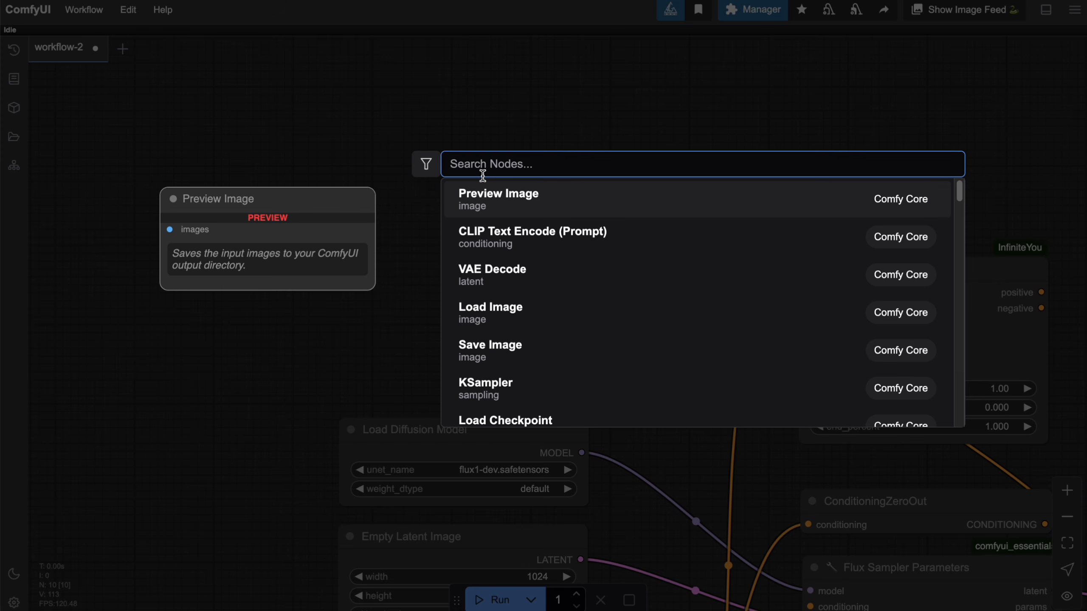
pyautogui.write('id')
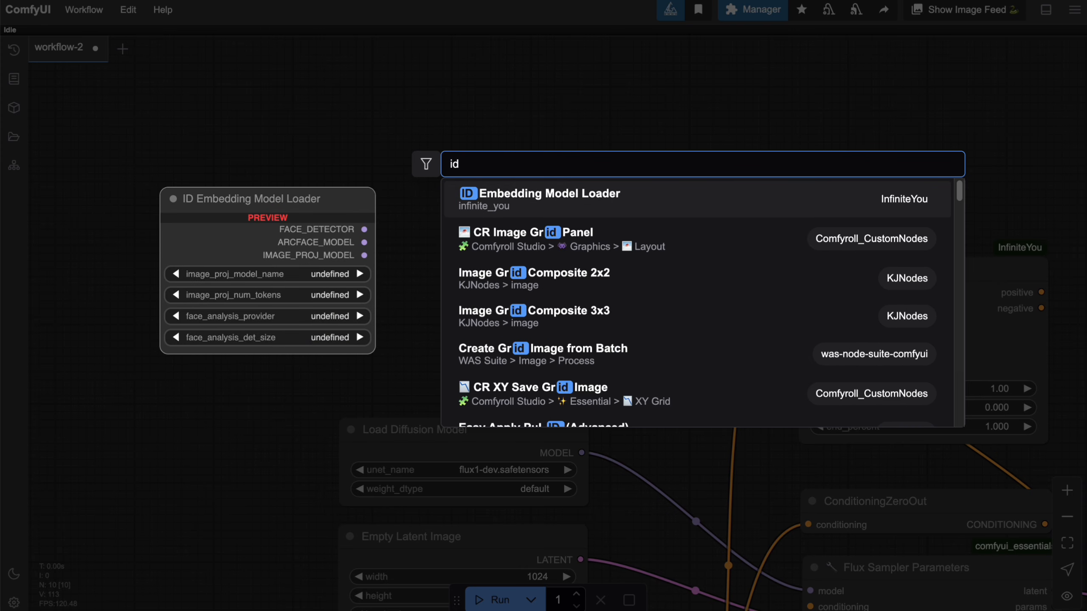
pyautogui.write(' embe')
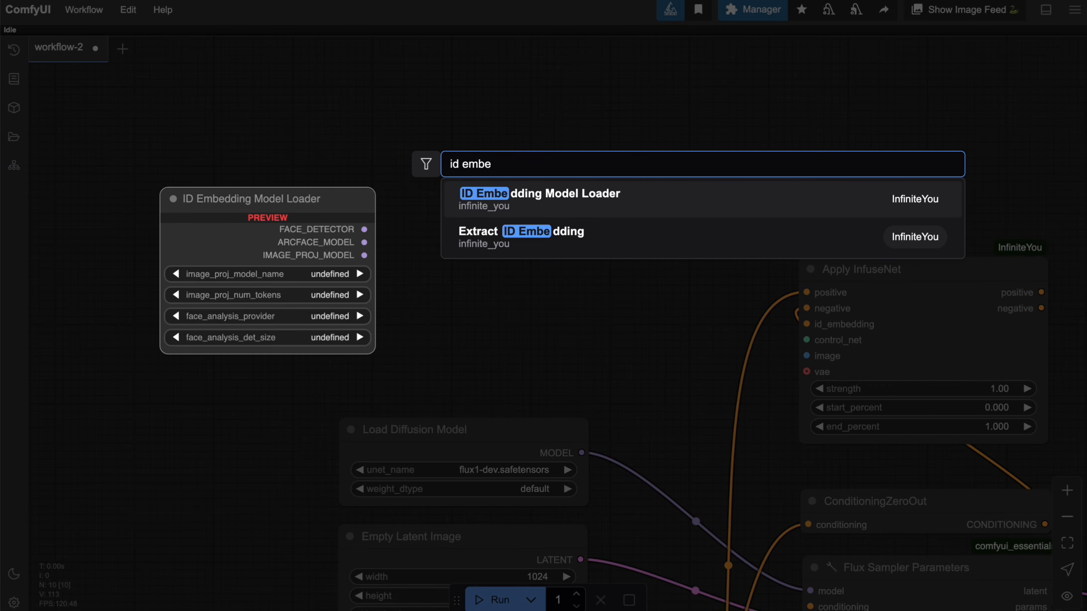
pyautogui.press('Return')
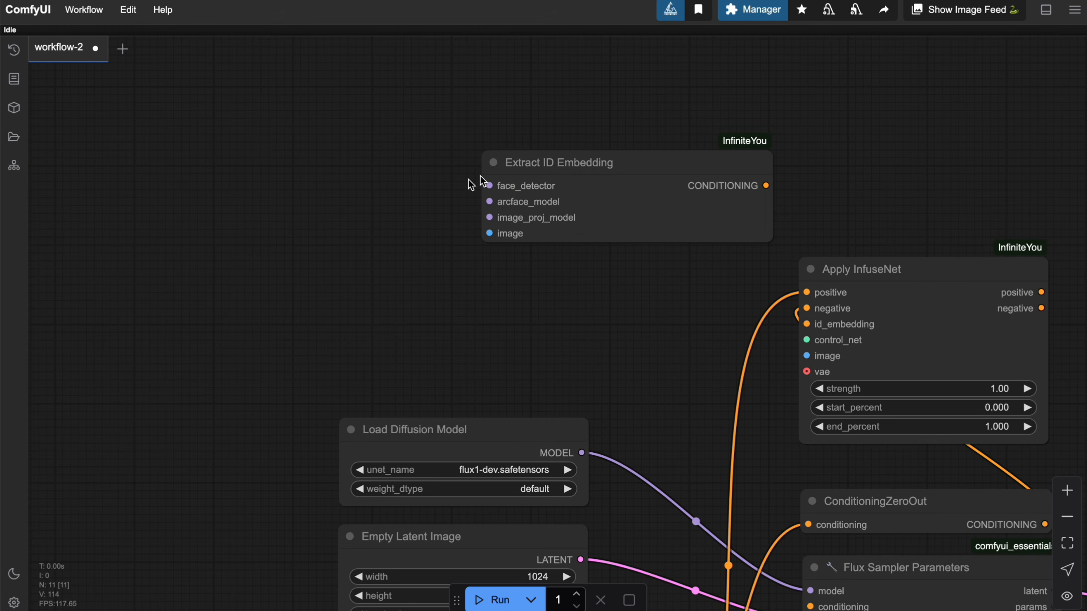
pyautogui.moveTo(575, 176); pyautogui.dragTo(504, 176)
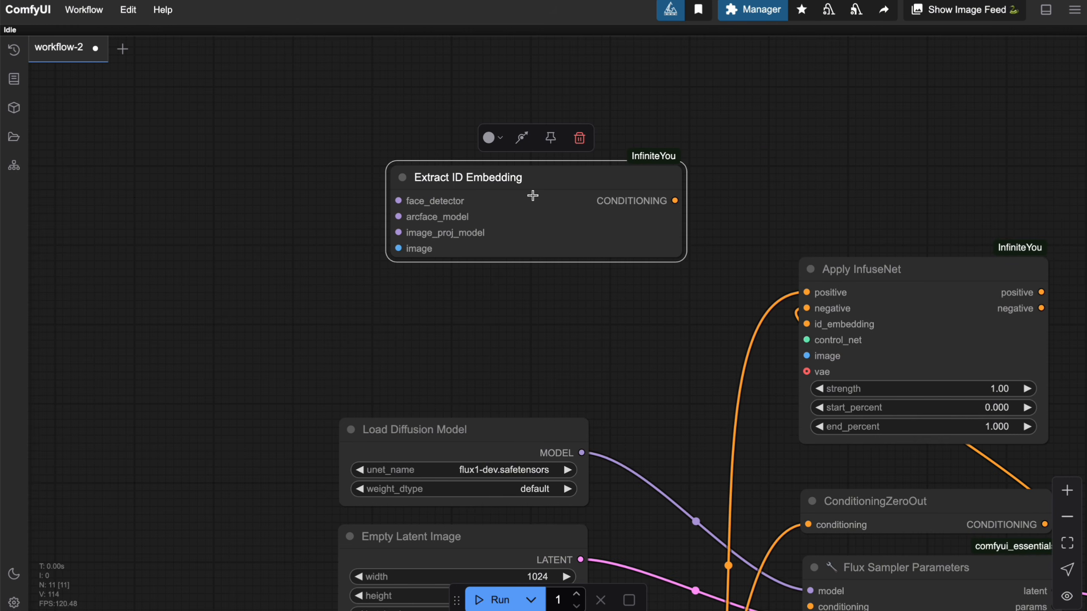
pyautogui.moveTo(675, 200); pyautogui.dragTo(804, 322)
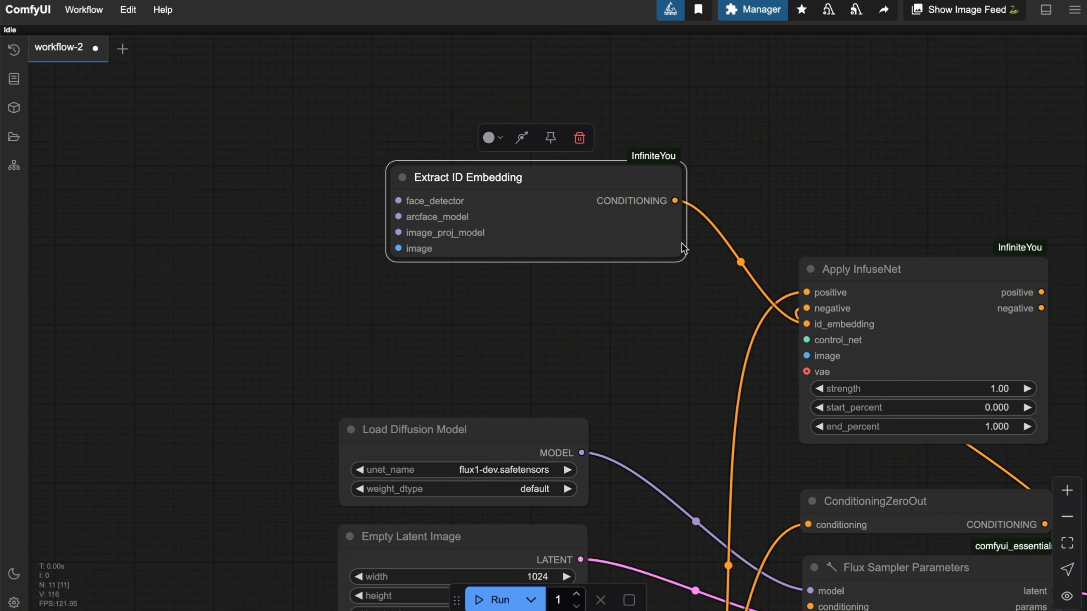
# Add an ID Embedding Model Loader node and place it to the left of Extract ID Embedding
pyautogui.click(626, 191)
pyautogui.moveTo(769, 182); pyautogui.dragTo(859, 202)
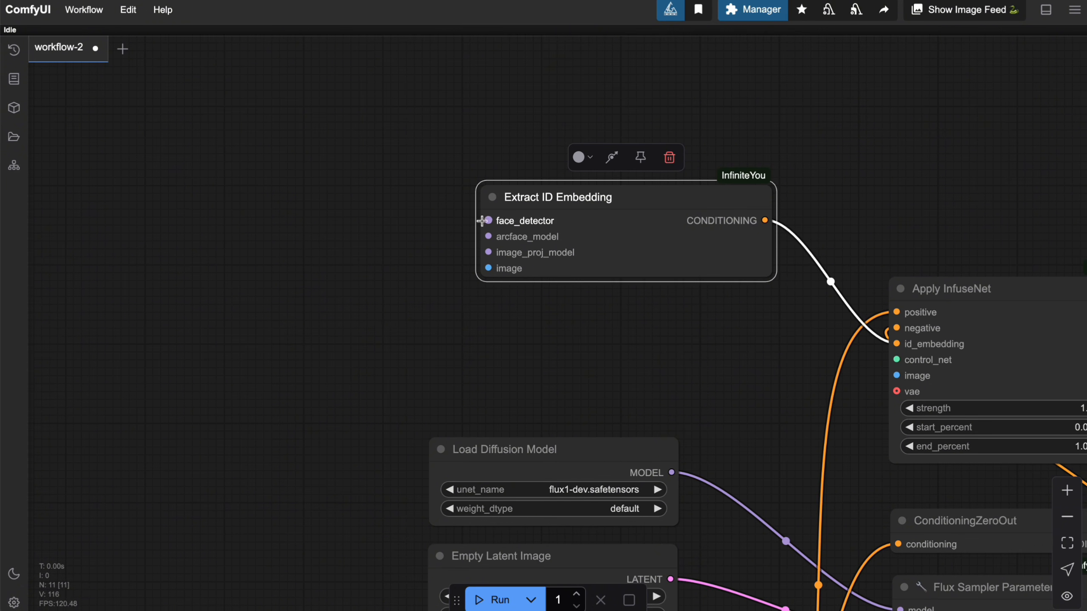
pyautogui.hscroll(-3, 360, 197)
pyautogui.scroll(2, 359, 197)
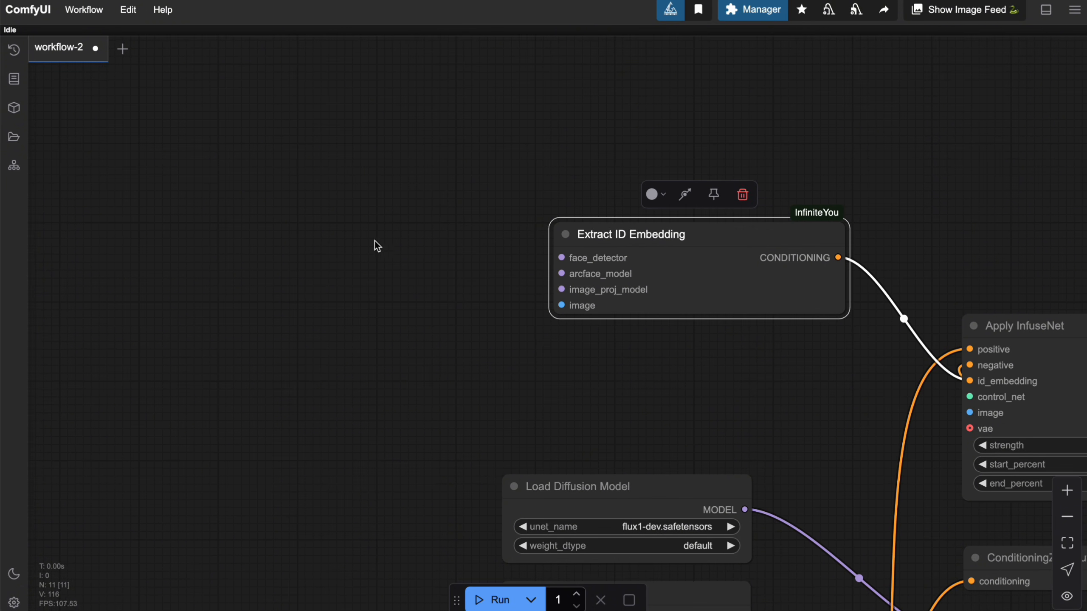
pyautogui.click(338, 228)
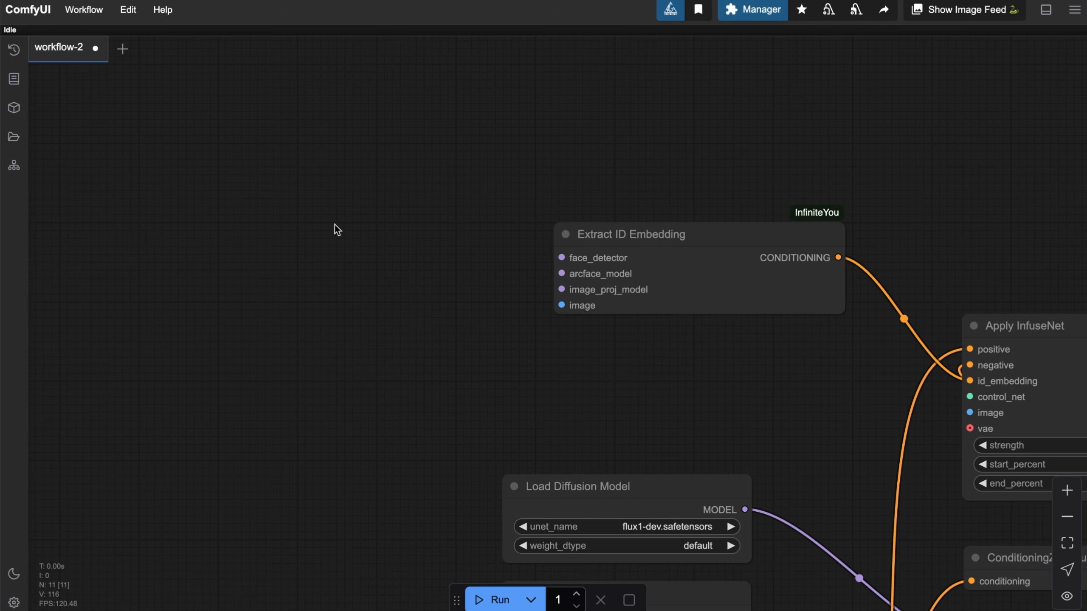
pyautogui.doubleClick(298, 223)
pyautogui.write('e')
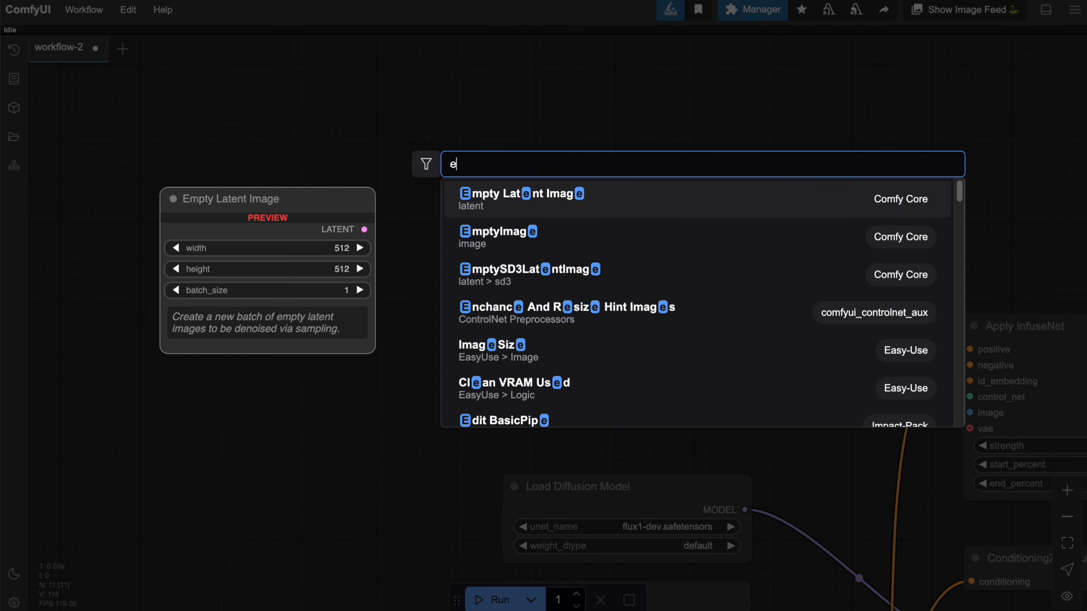
pyautogui.press('BackSpace')
pyautogui.write('id')
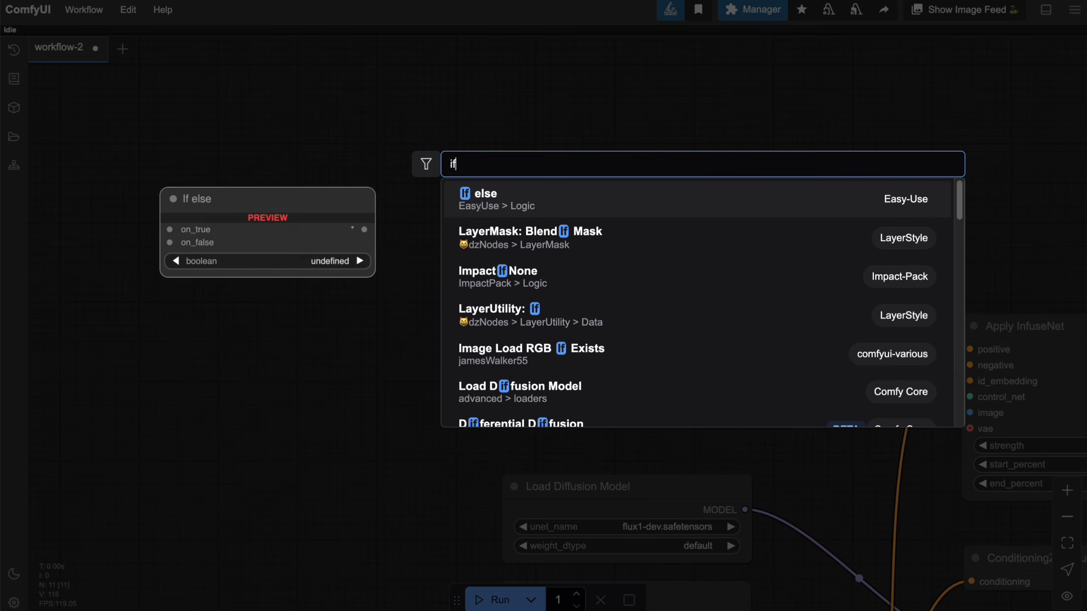
pyautogui.write(' em')
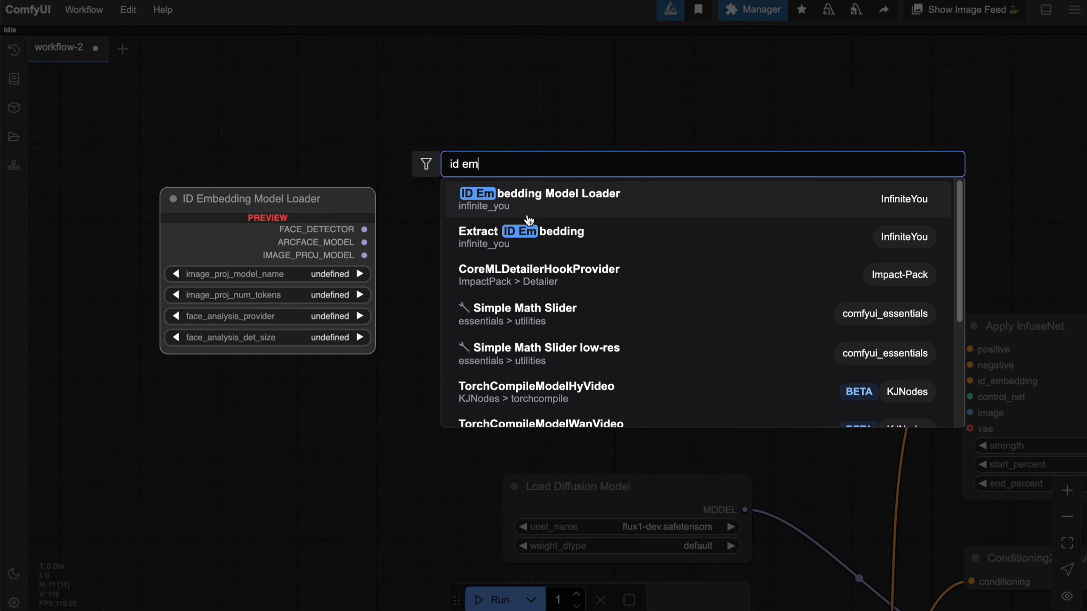
pyautogui.click(525, 219)
pyautogui.moveTo(371, 212); pyautogui.dragTo(211, 207)
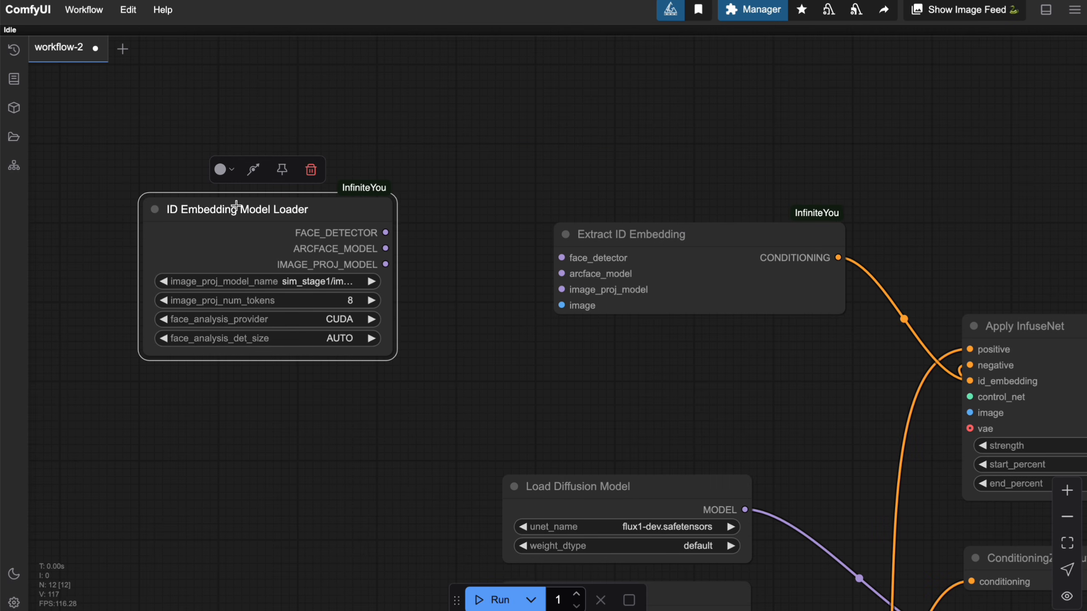
# Connect the loader's three outputs to Extract ID Embedding's matching inputs and set its image_proj_model_name to aes_stage2/image_proj_model.bin
pyautogui.moveTo(386, 233); pyautogui.dragTo(561, 257)
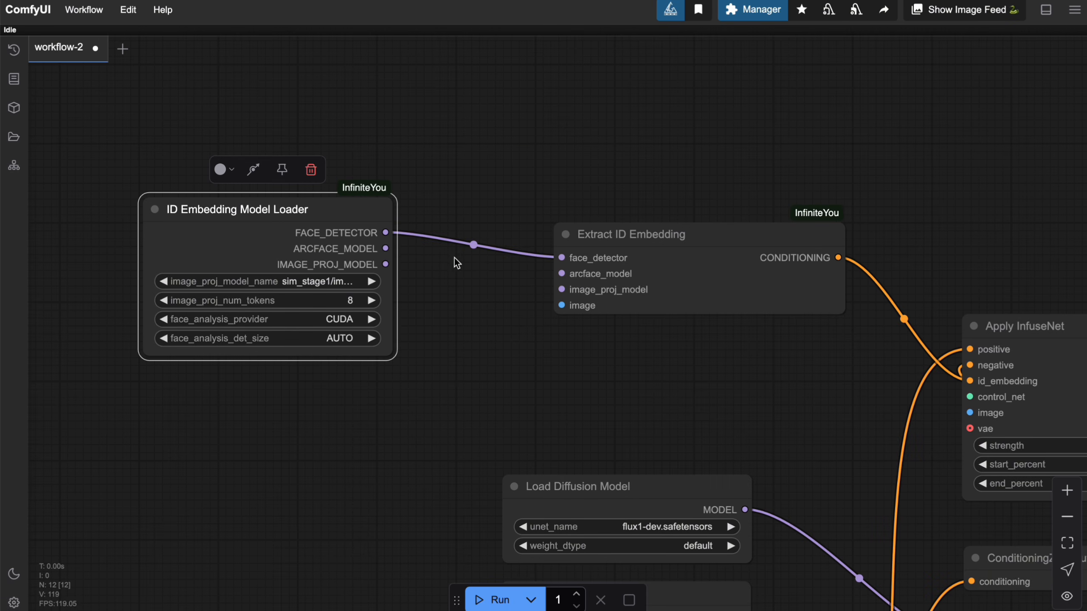
pyautogui.moveTo(385, 248); pyautogui.dragTo(595, 289)
pyautogui.click(328, 280)
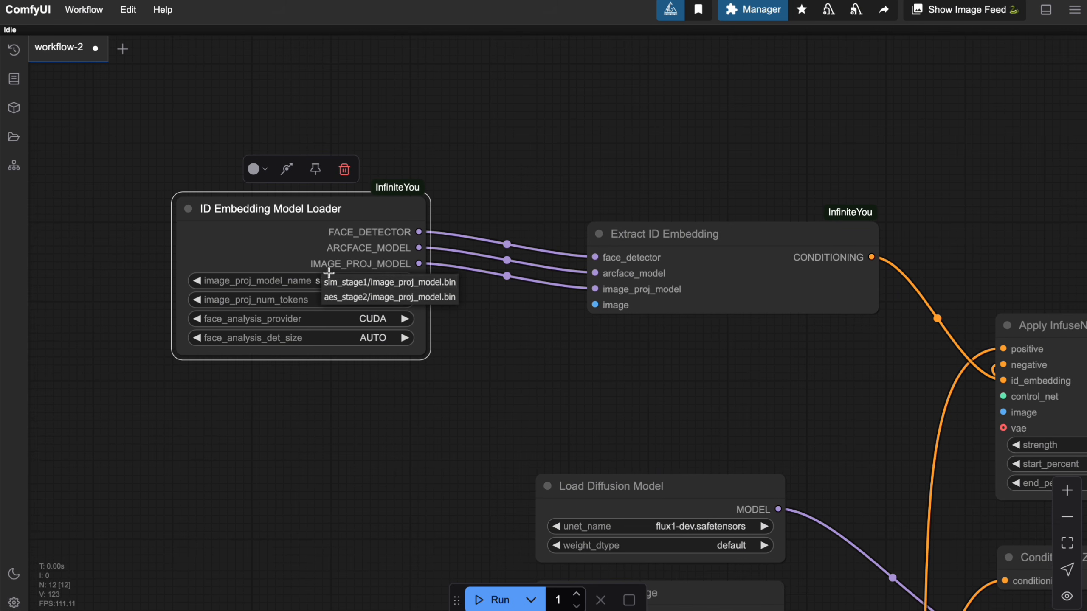
pyautogui.click(348, 299)
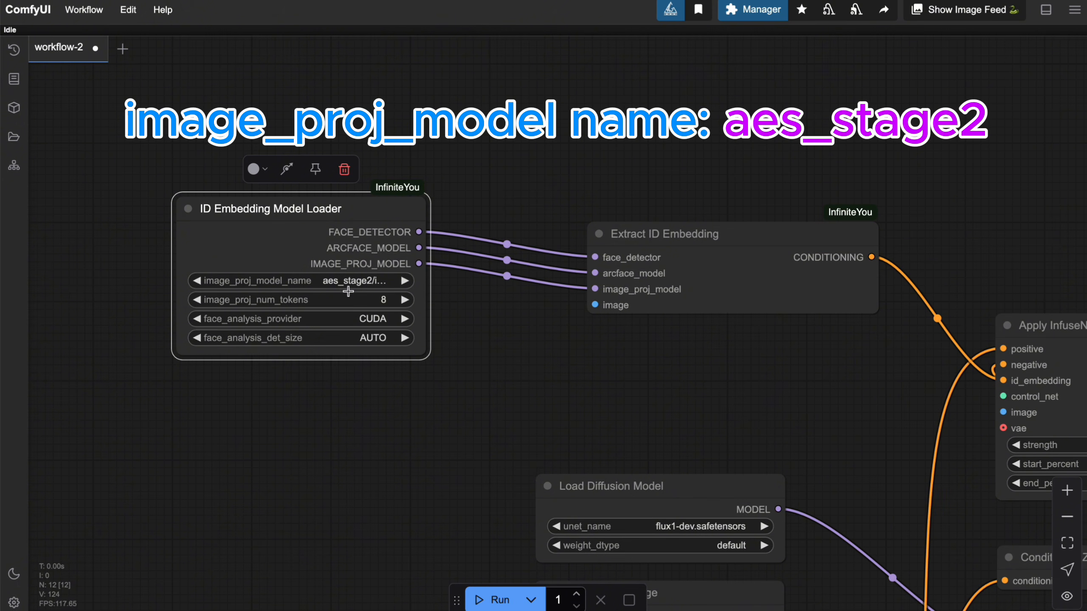
# Stack Extract ID Embedding directly above Apply InfuseNet and place ID Embedding Model Loader above Extract ID Embedding
pyautogui.moveTo(532, 335); pyautogui.dragTo(381, 318)
pyautogui.moveTo(565, 221); pyautogui.dragTo(868, 157)
pyautogui.moveTo(686, 253); pyautogui.dragTo(514, 286)
pyautogui.moveTo(779, 177); pyautogui.dragTo(847, 206)
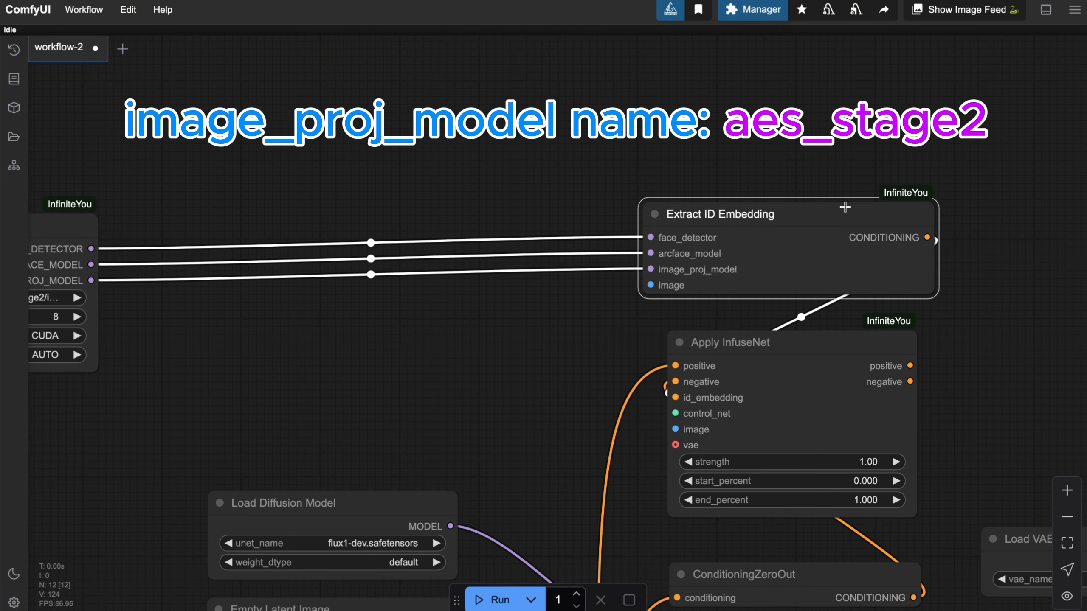
pyautogui.moveTo(551, 304); pyautogui.dragTo(717, 305)
pyautogui.moveTo(233, 229); pyautogui.dragTo(1031, 29)
pyautogui.moveTo(741, 302); pyautogui.dragTo(420, 214)
pyautogui.moveTo(786, 272); pyautogui.dragTo(809, 256)
pyautogui.moveTo(625, 246); pyautogui.dragTo(613, 246)
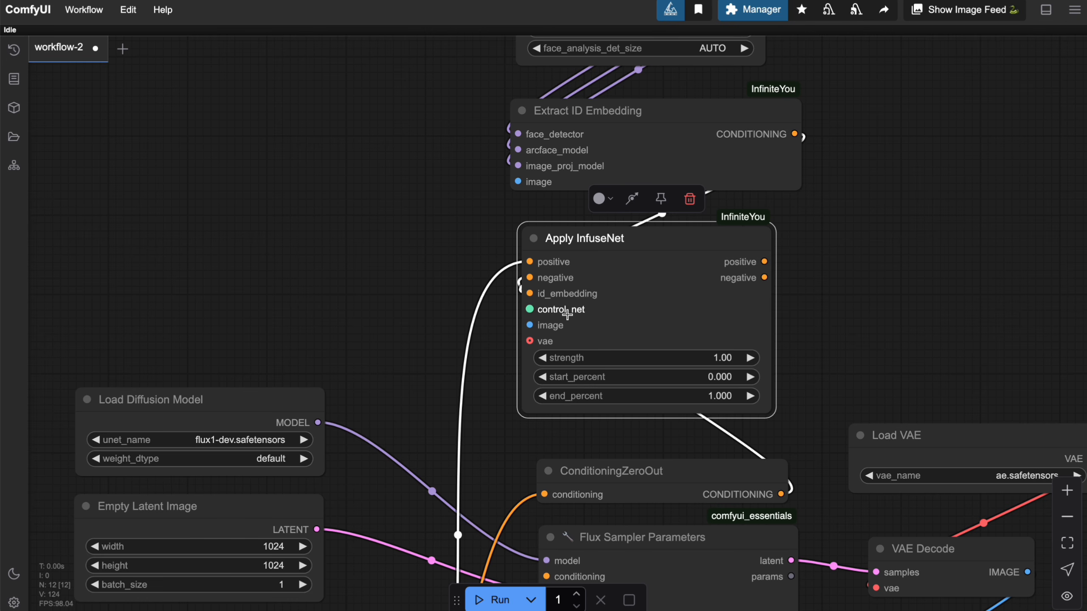
pyautogui.moveTo(837, 247); pyautogui.dragTo(865, 254)
pyautogui.moveTo(588, 126)
pyautogui.mouseDown()
pyautogui.moveTo(613, 134)
pyautogui.moveTo(601, 126)
pyautogui.mouseUp()
pyautogui.moveTo(938, 184); pyautogui.dragTo(979, 269)
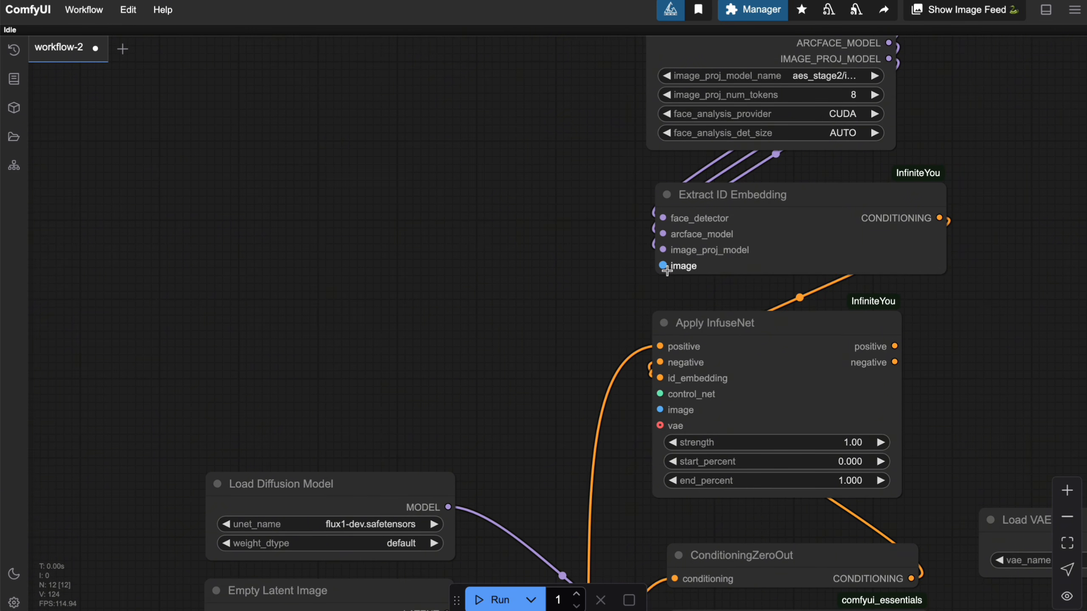
# Add a Load Image node to the left of Extract ID Embedding and choose 48.png as its image
pyautogui.doubleClick(315, 219)
pyautogui.write('load')
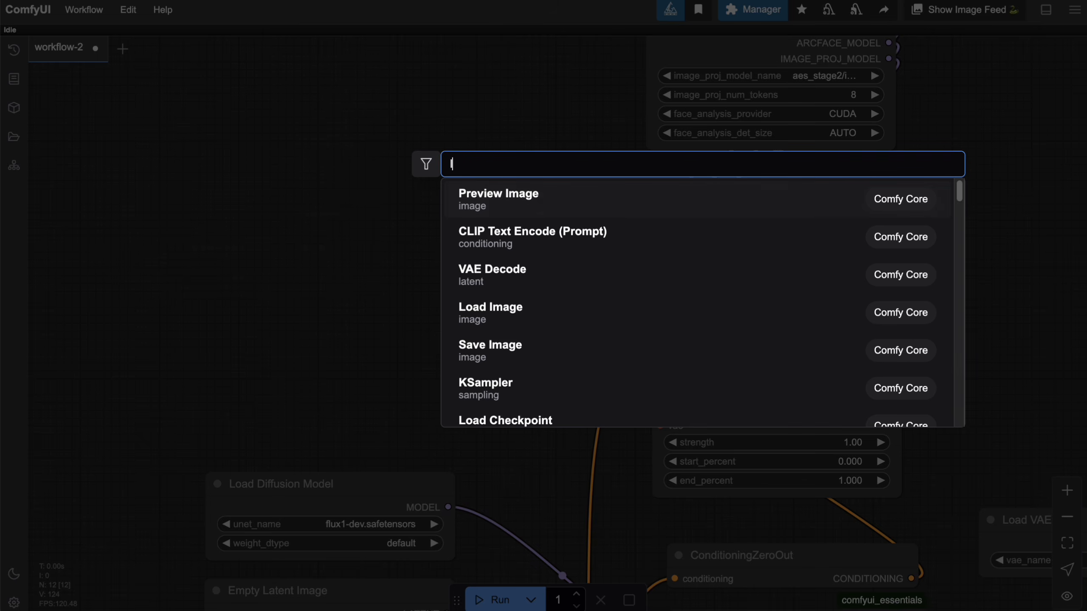
pyautogui.press('Return')
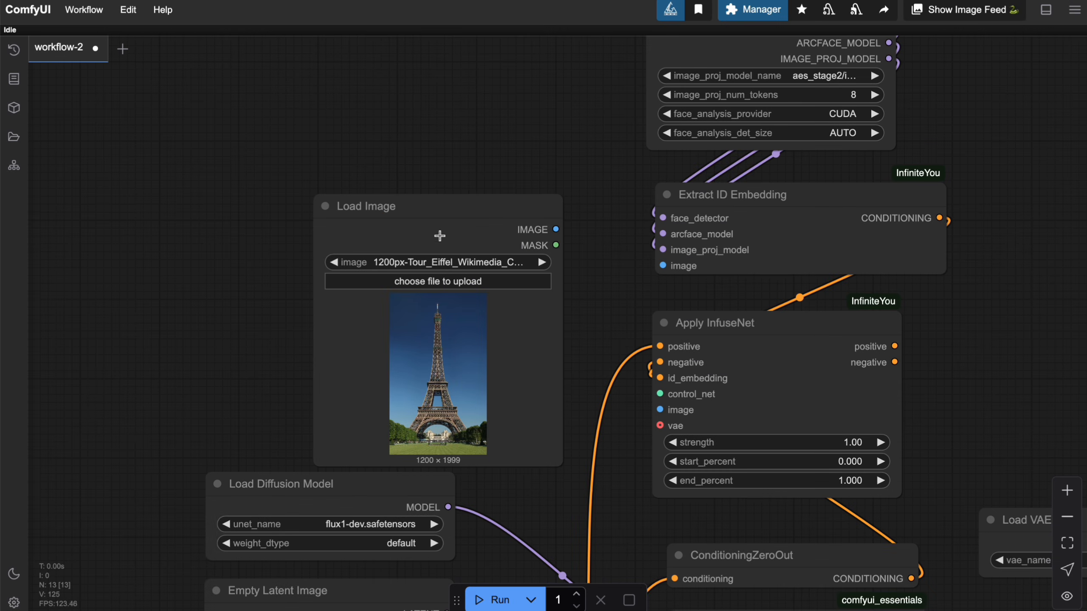
pyautogui.moveTo(456, 208); pyautogui.dragTo(364, 139)
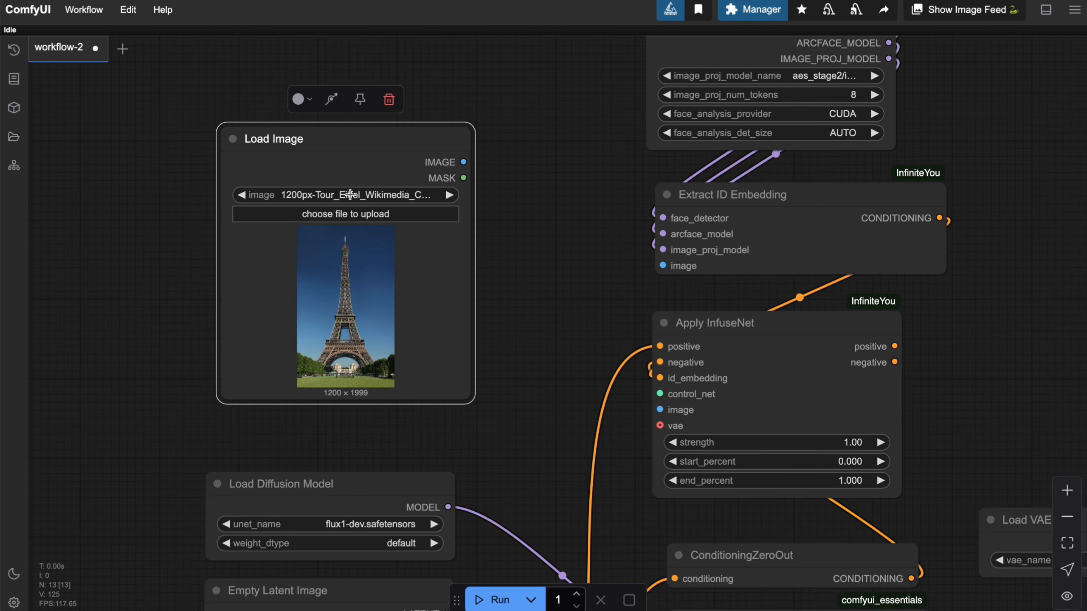
pyautogui.click(351, 194)
pyautogui.click(377, 205)
pyautogui.moveTo(518, 238); pyautogui.dragTo(485, 240)
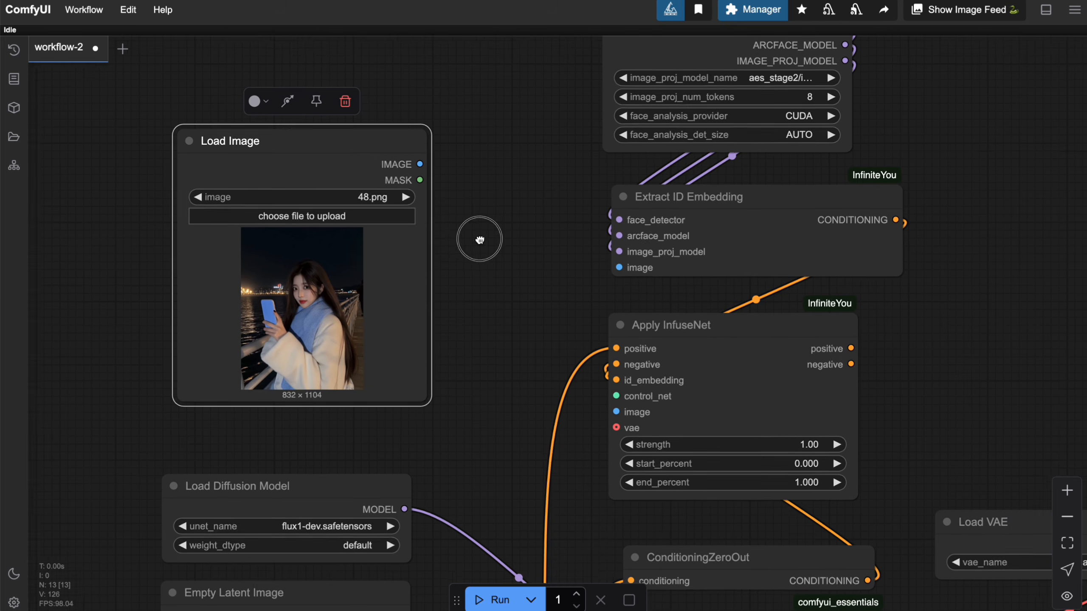
# Connect Load Image's IMAGE output to Extract ID Embedding's image input and move Load Image to the left of Load Diffusion Model
pyautogui.scroll(5, 485, 240)
pyautogui.moveTo(440, 161); pyautogui.dragTo(844, 263)
pyautogui.scroll(-5, 590, 318)
pyautogui.scroll(-2, 465, 321)
pyautogui.moveTo(363, 162); pyautogui.dragTo(292, 167)
pyautogui.moveTo(516, 353); pyautogui.dragTo(580, 202)
pyautogui.moveTo(487, 196); pyautogui.dragTo(492, 214)
pyautogui.moveTo(355, 62); pyautogui.dragTo(338, 86)
pyautogui.moveTo(505, 187); pyautogui.dragTo(533, 216)
pyautogui.moveTo(368, 104); pyautogui.dragTo(132, 400)
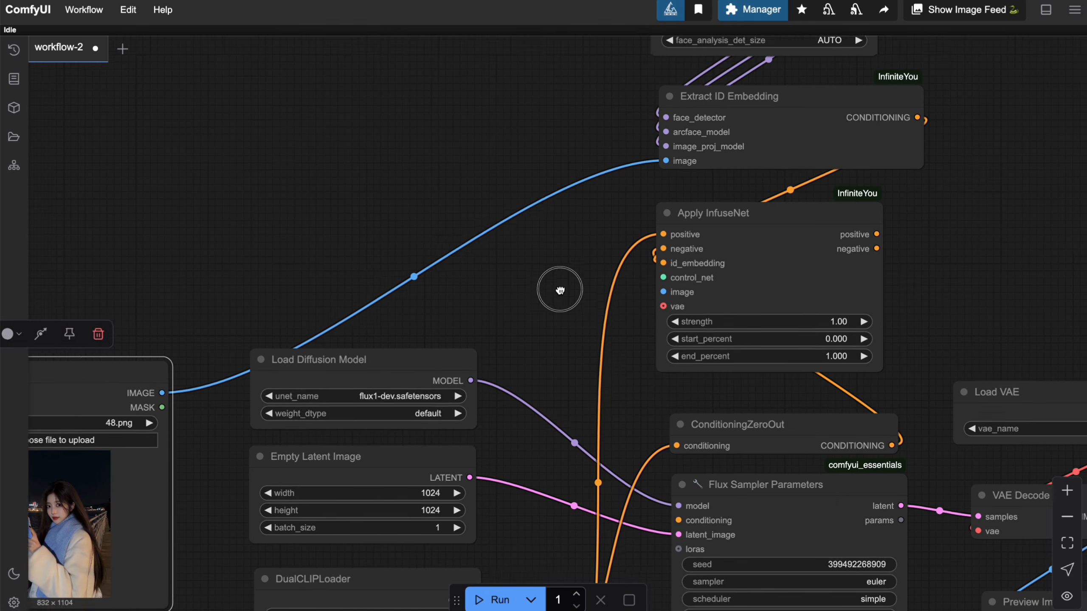
# Add a Load InfuseNet node in the empty area above Load Diffusion Model
pyautogui.hscroll(3, 588, 297)
pyautogui.scroll(-1, 588, 296)
pyautogui.scroll(3, 920, 265)
pyautogui.hscroll(-5, 920, 264)
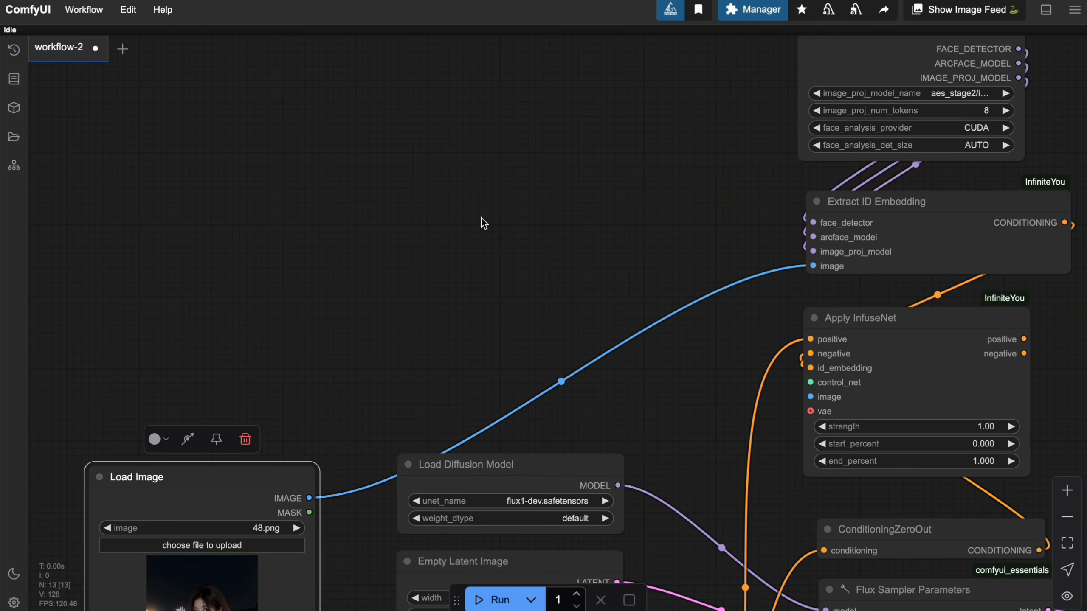
pyautogui.doubleClick(432, 209)
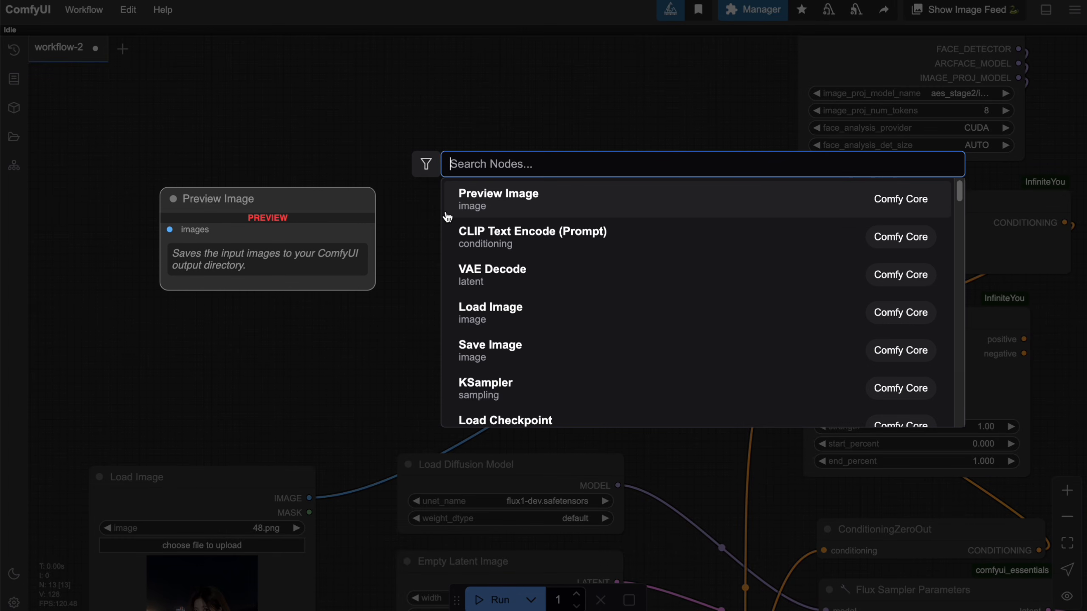
pyautogui.write('infun')
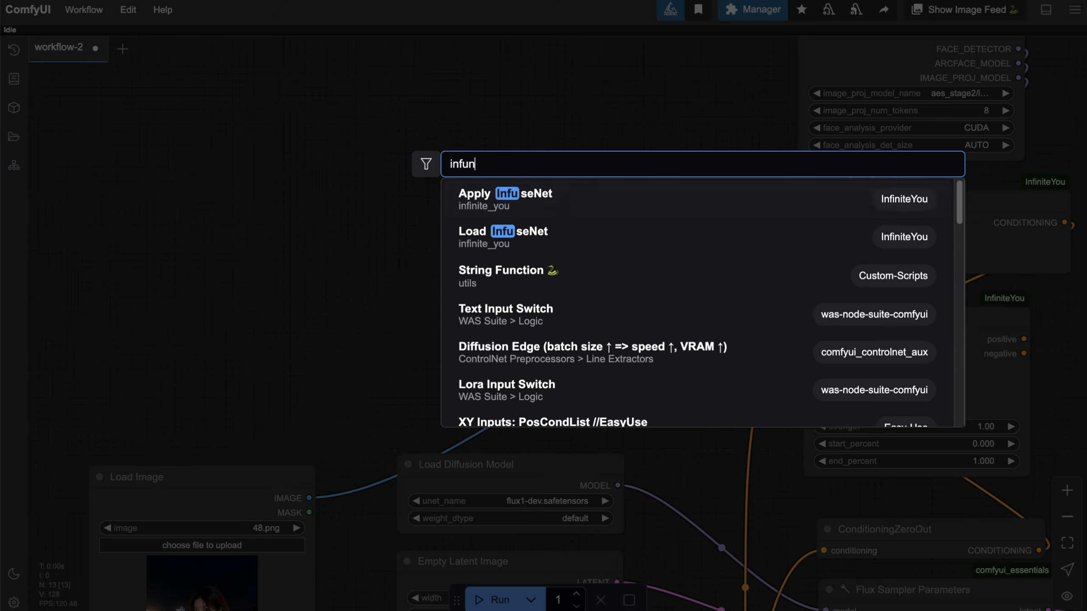
pyautogui.press('BackSpace')
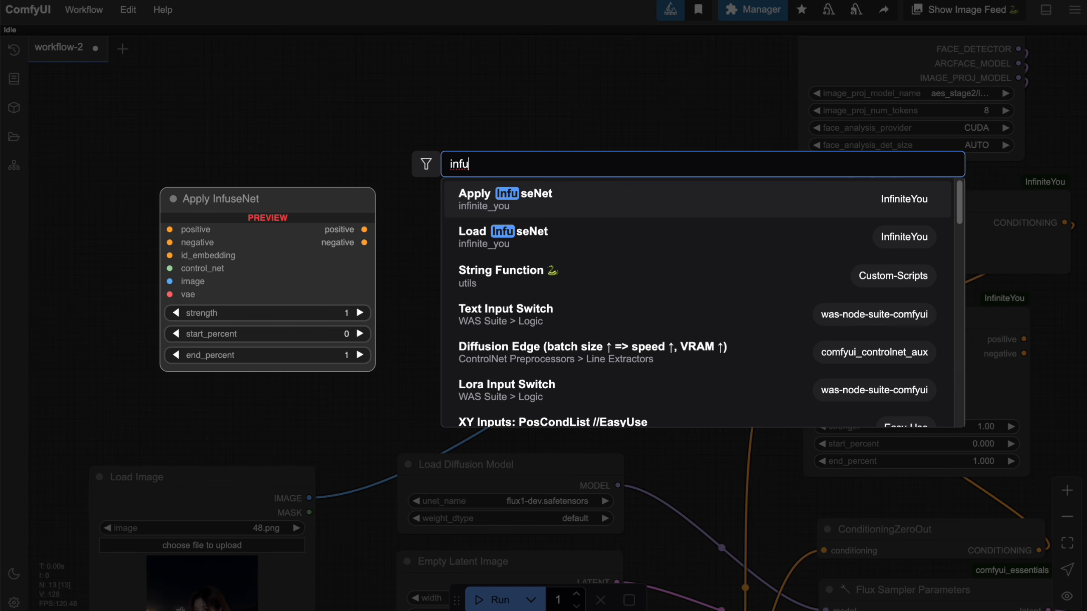
pyautogui.press('Down')
pyautogui.press('Return')
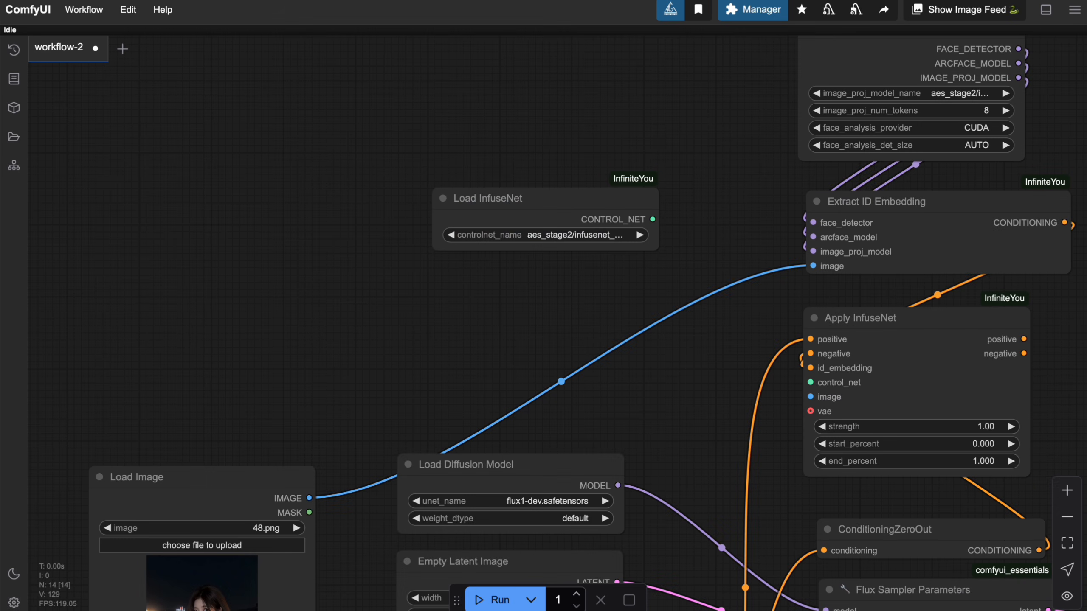
# Set Load InfuseNet's controlnet_name to aes_stage2/infusenet_aes_fp8e4m3fn.safetensors
pyautogui.moveTo(512, 210); pyautogui.dragTo(487, 209)
pyautogui.hscroll(3, 599, 216)
pyautogui.click(509, 208)
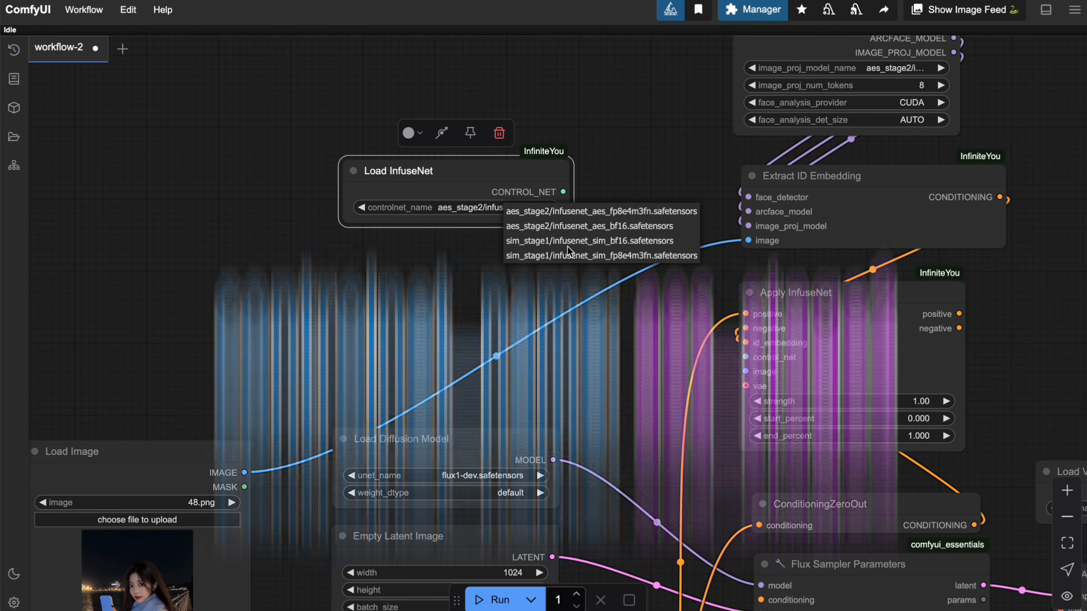
pyautogui.click(566, 211)
pyautogui.hscroll(3, 548, 188)
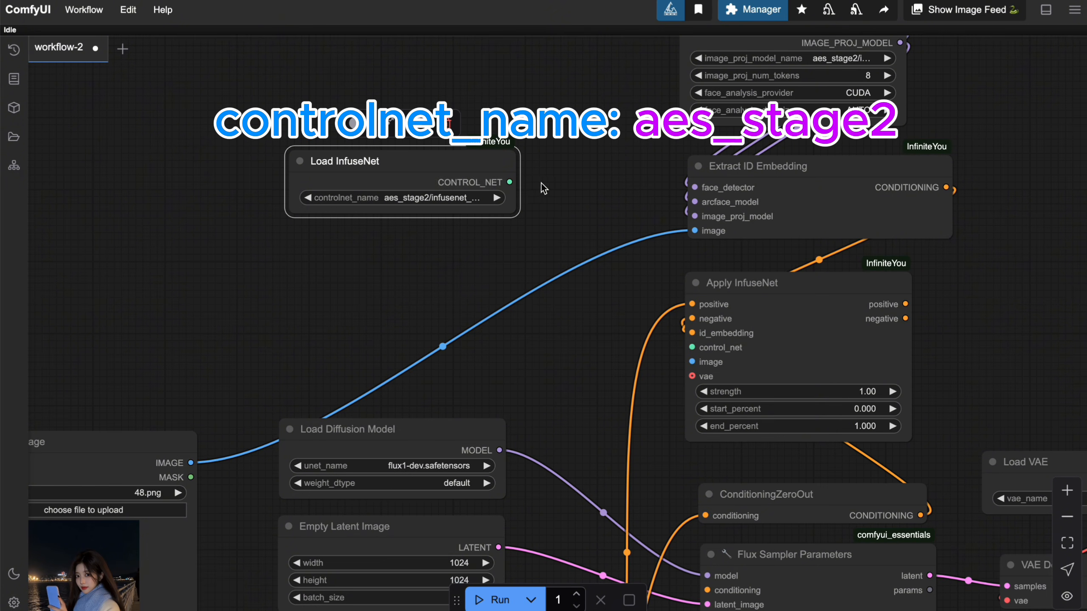
# Connect Load InfuseNet's CONTROL_NET output to Apply InfuseNet's control_net input and move Load InfuseNet up and closer to it
pyautogui.moveTo(512, 181); pyautogui.dragTo(690, 346)
pyautogui.moveTo(990, 355); pyautogui.dragTo(836, 321)
pyautogui.moveTo(351, 125); pyautogui.dragTo(431, 85)
pyautogui.moveTo(926, 341); pyautogui.dragTo(997, 313)
# Add an EmptyImage node below Load InfuseNet and set its width and height to 1024
pyautogui.moveTo(318, 213); pyautogui.dragTo(461, 240)
pyautogui.doubleClick(445, 239)
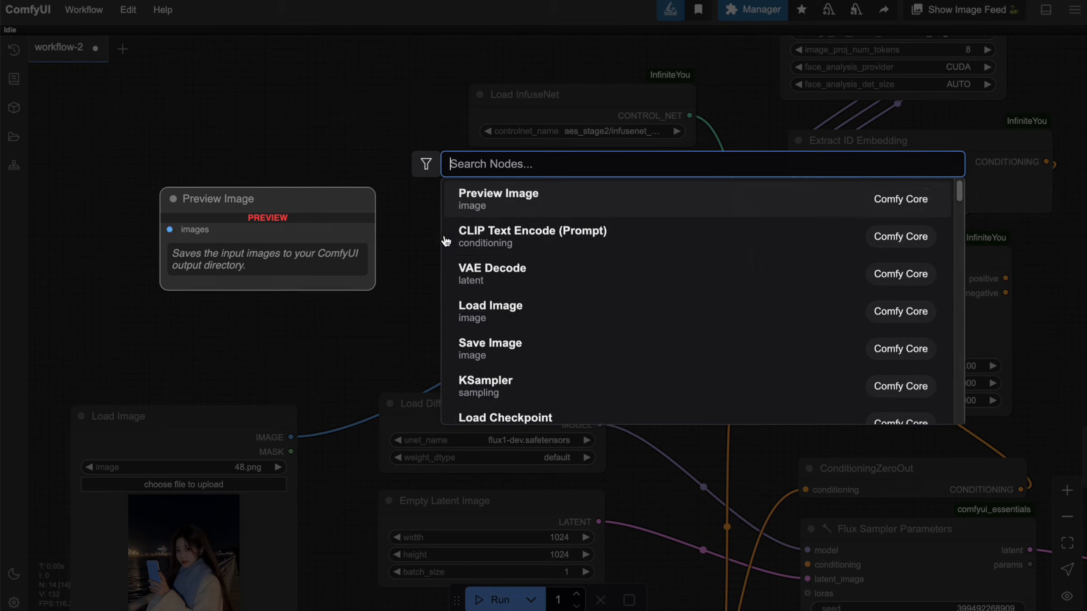
pyautogui.write('empty')
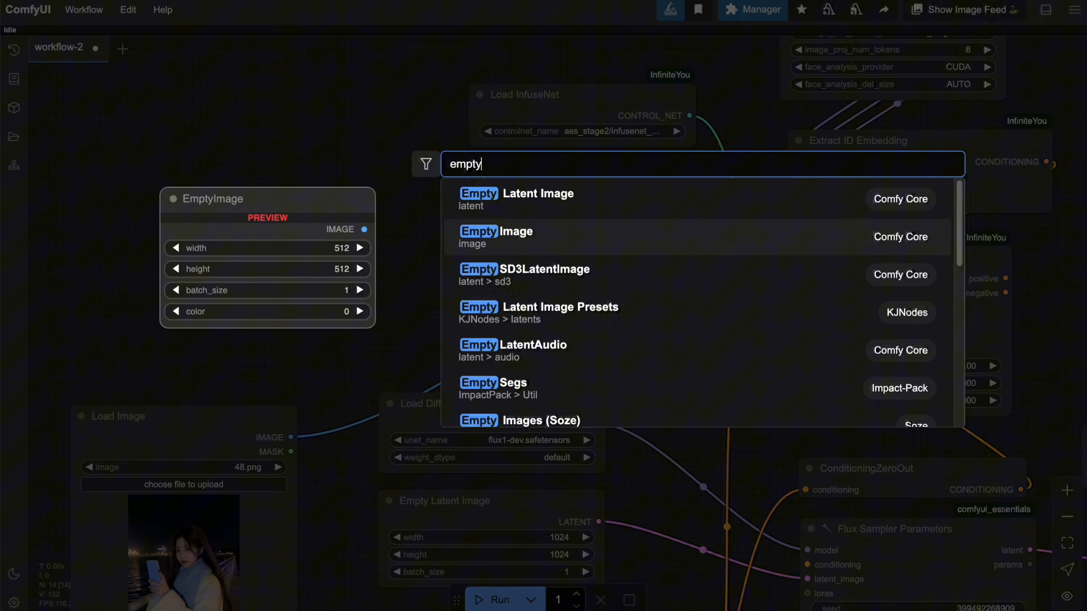
pyautogui.press('Return')
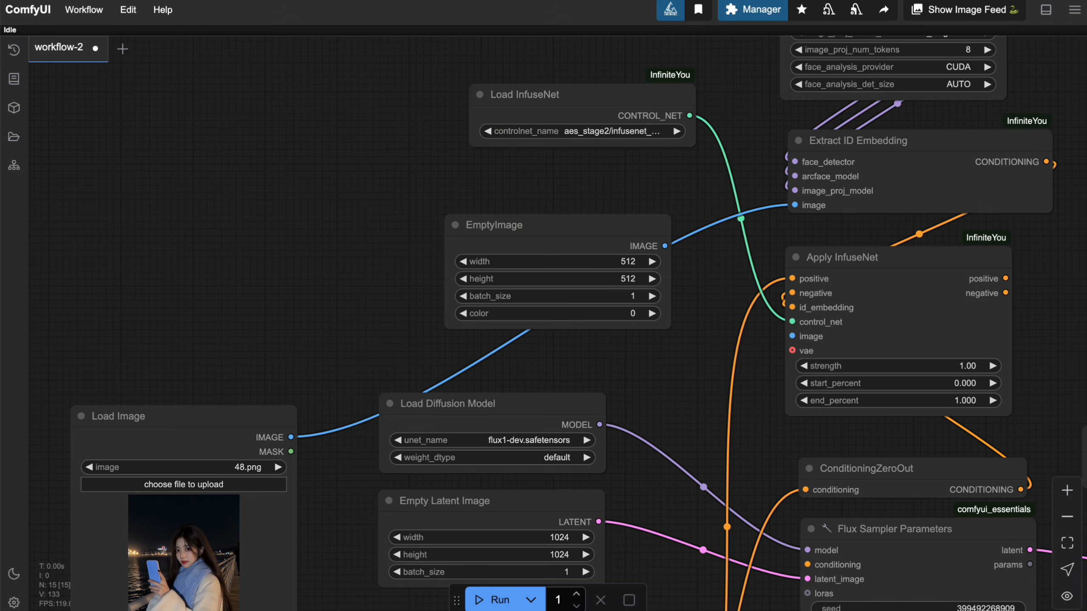
pyautogui.click(610, 262)
pyautogui.write('102')
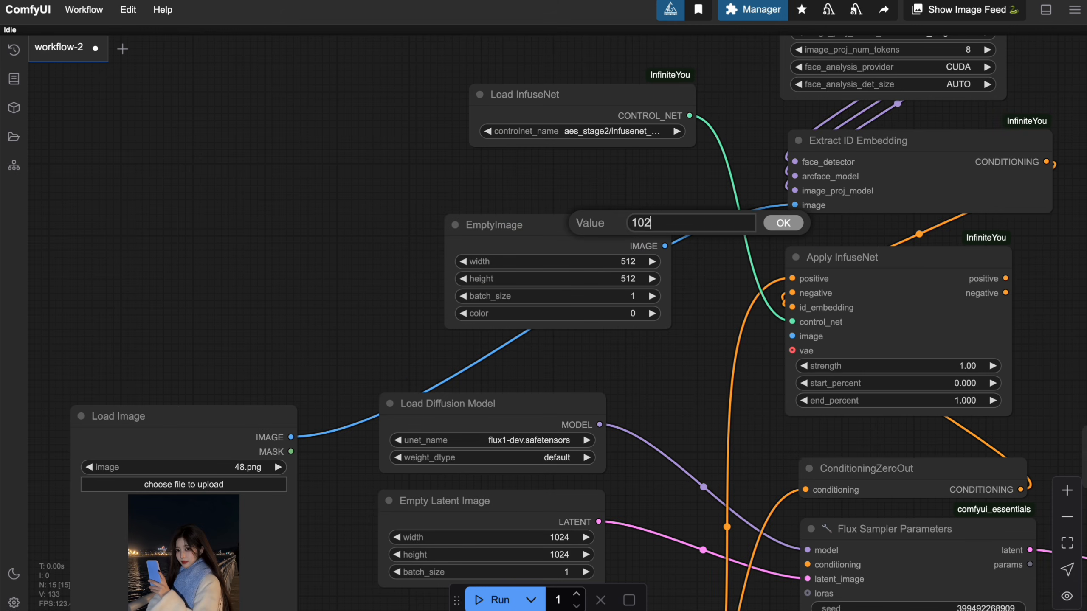
pyautogui.write('4')
pyautogui.press('Return')
pyautogui.click(628, 279)
pyautogui.write('102')
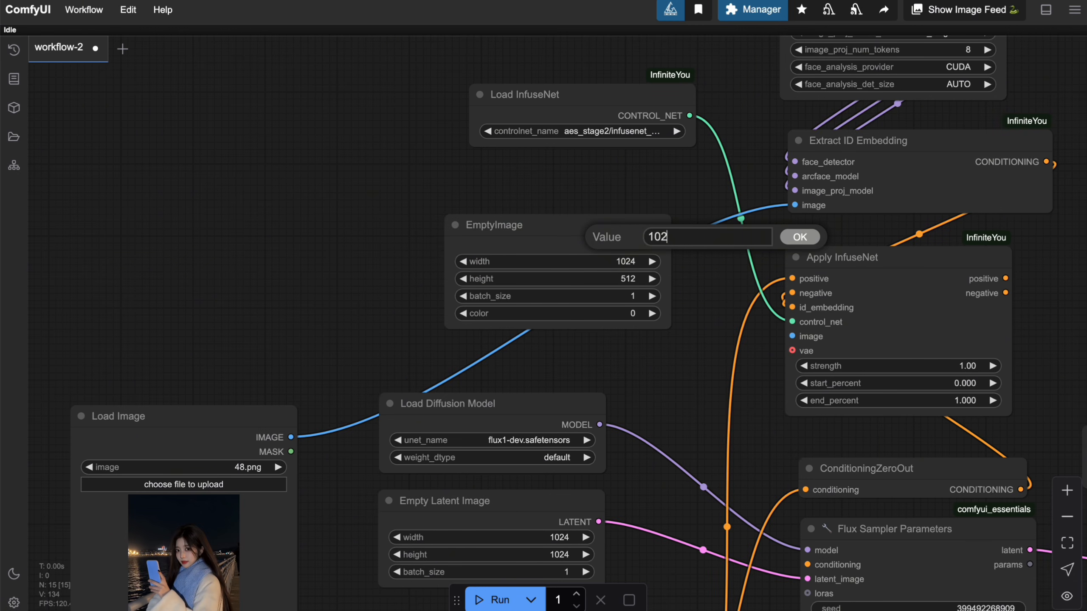
pyautogui.press('Return')
# Connect EmptyImage's IMAGE output to Apply InfuseNet's image input and align EmptyImage above Load Diffusion Model
pyautogui.moveTo(657, 418); pyautogui.dragTo(601, 364)
pyautogui.moveTo(609, 193); pyautogui.dragTo(737, 288)
pyautogui.moveTo(632, 321); pyautogui.dragTo(580, 339)
pyautogui.moveTo(507, 210); pyautogui.dragTo(454, 184)
pyautogui.moveTo(1046, 304); pyautogui.dragTo(842, 221)
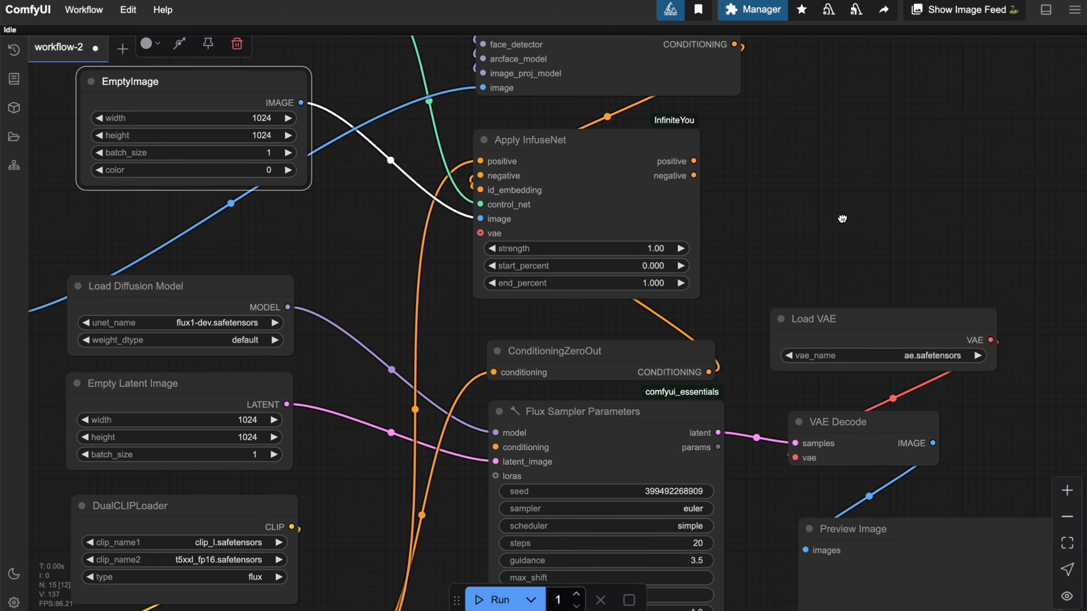
# Connect Load VAE's VAE output to Apply InfuseNet's vae input and shift Load VAE slightly higher above VAE Decode
pyautogui.scroll(3, 564, 247)
pyautogui.scroll(-2, 1008, 283)
pyautogui.moveTo(1008, 286); pyautogui.dragTo(887, 270)
pyautogui.moveTo(841, 304); pyautogui.dragTo(828, 293)
pyautogui.moveTo(931, 320); pyautogui.dragTo(394, 208)
pyautogui.moveTo(757, 192); pyautogui.dragTo(901, 256)
pyautogui.scroll(4, 857, 249)
pyautogui.moveTo(813, 244); pyautogui.dragTo(851, 202)
pyautogui.scroll(-2, 903, 274)
pyautogui.scroll(-1, 864, 193)
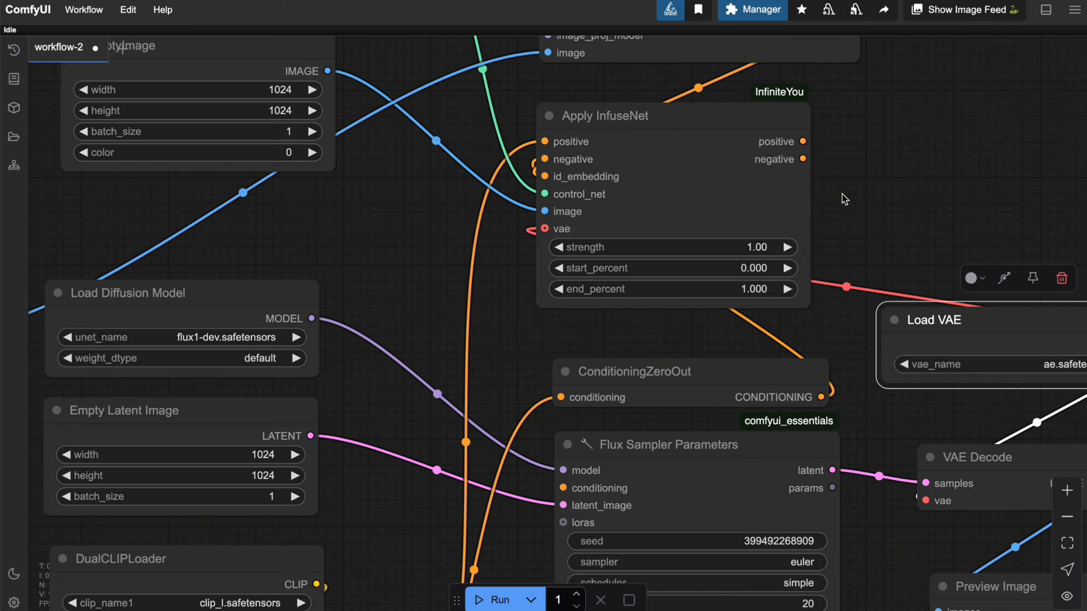
# Connect Apply InfuseNet's positive output to Flux Sampler Parameters' conditioning input
pyautogui.scroll(-3, 879, 204)
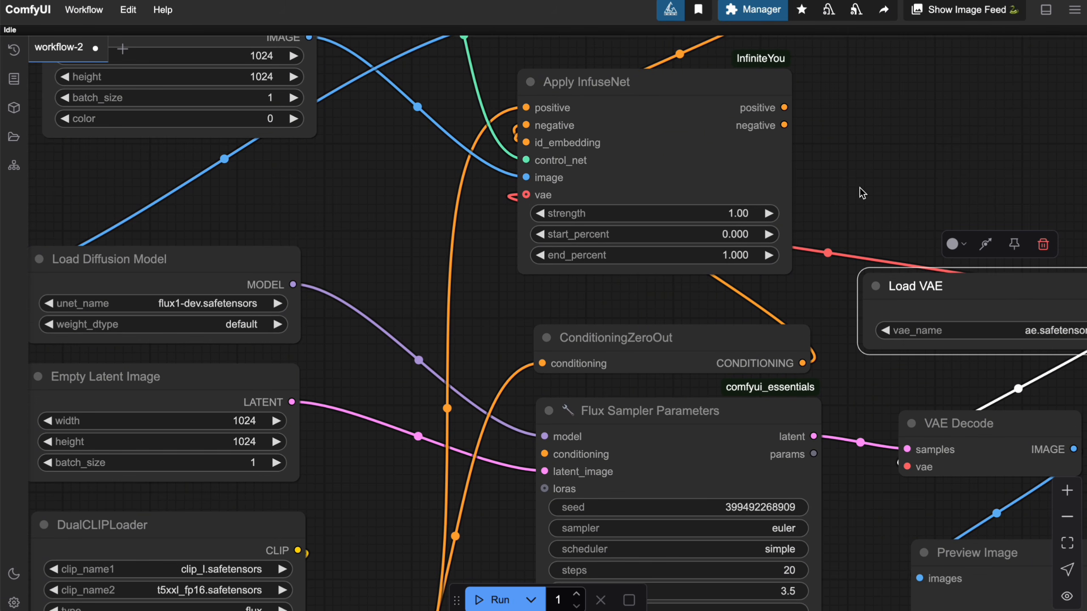
pyautogui.moveTo(797, 87); pyautogui.dragTo(552, 431)
pyautogui.click(669, 392)
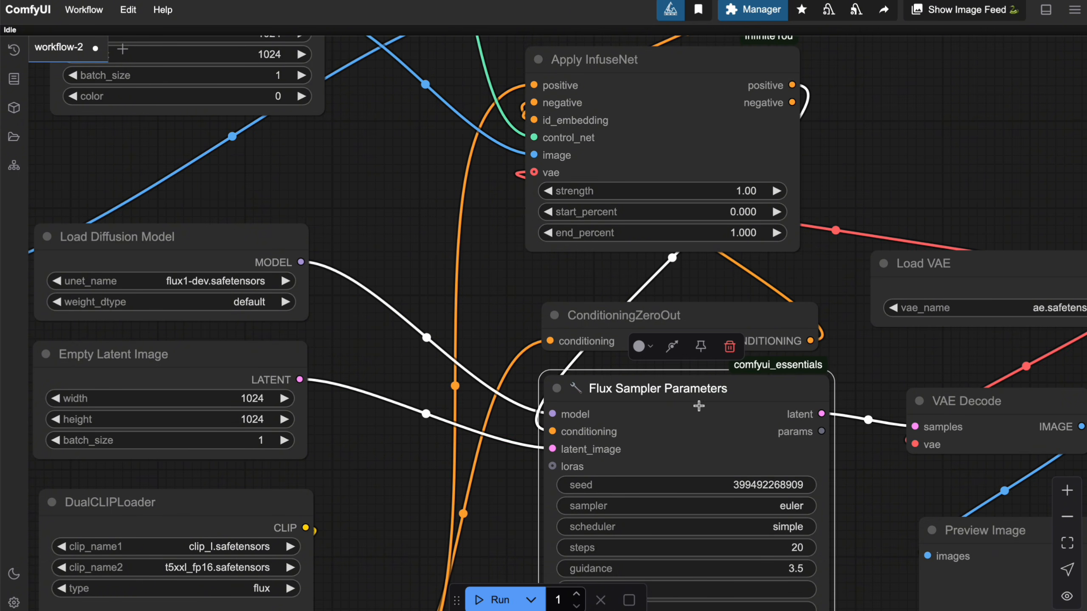
pyautogui.scroll(-2, 797, 355)
pyautogui.hscroll(2, 898, 193)
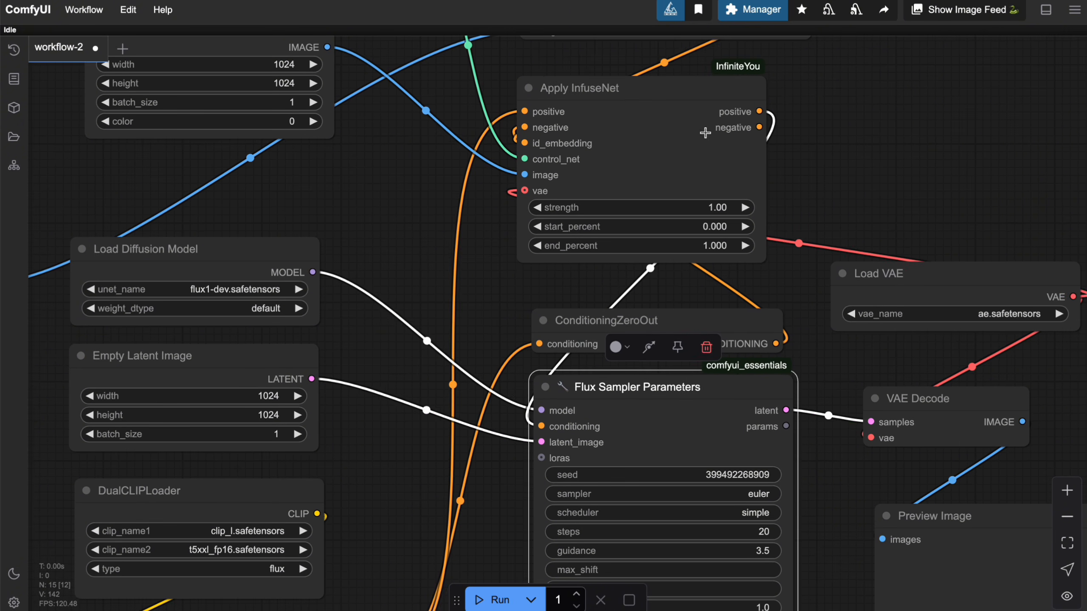
# Convert ID Embedding Model Loader, Extract ID Embedding, Apply InfuseNet, Load InfuseNet and EmptyImage into a group node named InfiniteYou, overwriting the existing one
pyautogui.click(735, 130)
pyautogui.moveTo(939, 172); pyautogui.dragTo(863, 316)
pyautogui.scroll(3, 984, 299)
pyautogui.scroll(-7, 984, 341)
pyautogui.scroll(2, 863, 320)
pyautogui.click(656, 133)
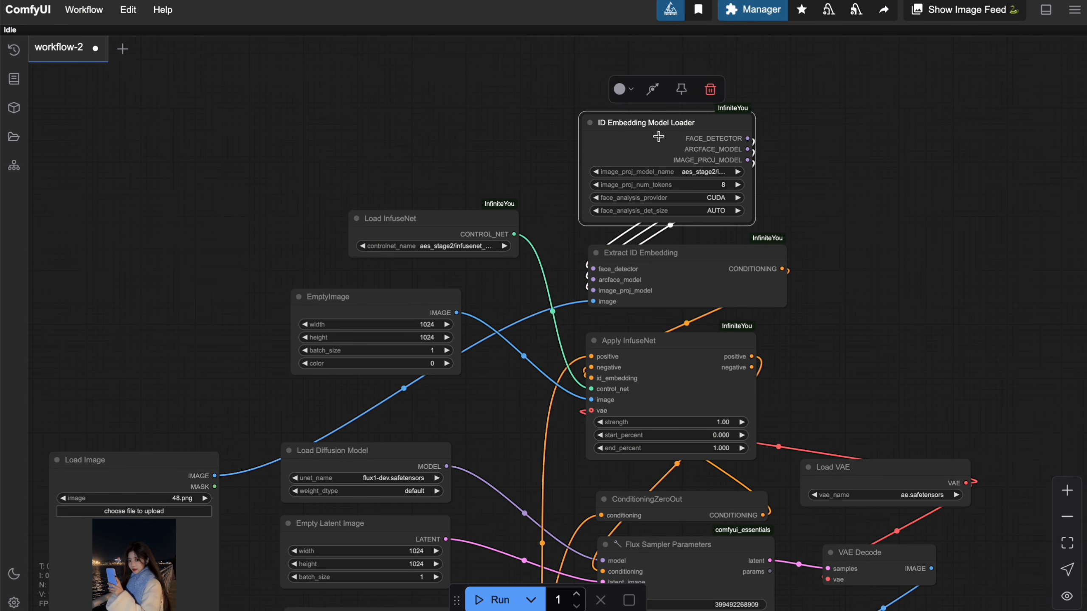
pyautogui.keyDown('shift'); pyautogui.click(708, 272); pyautogui.keyUp('shift')
pyautogui.keyDown('shift'); pyautogui.click(681, 357); pyautogui.keyUp('shift')
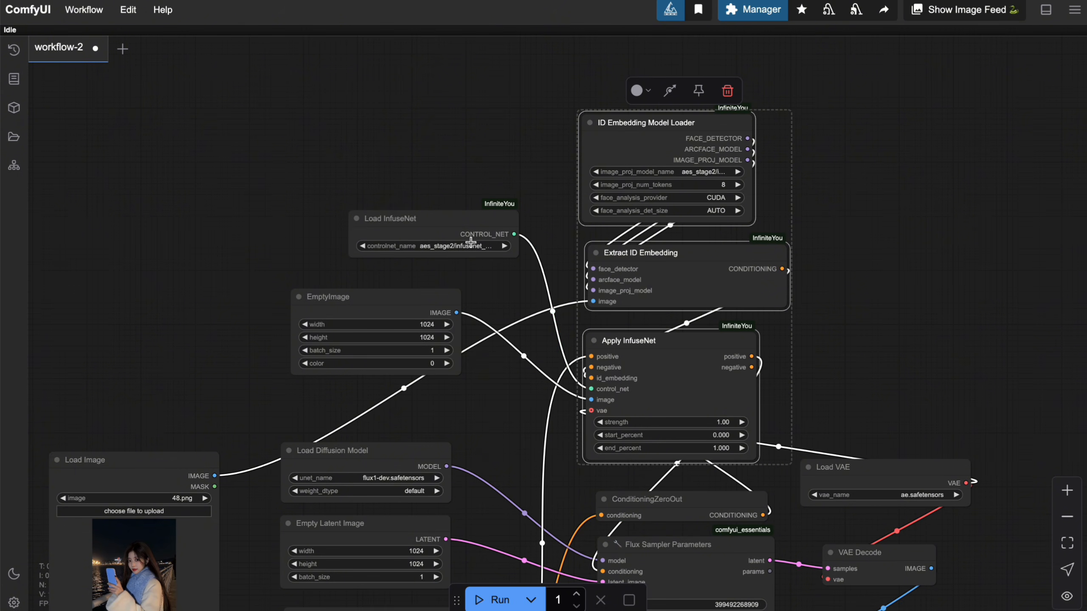
pyautogui.keyDown('shift'); pyautogui.click(443, 227); pyautogui.keyUp('shift')
pyautogui.keyDown('shift'); pyautogui.click(361, 316); pyautogui.keyUp('shift')
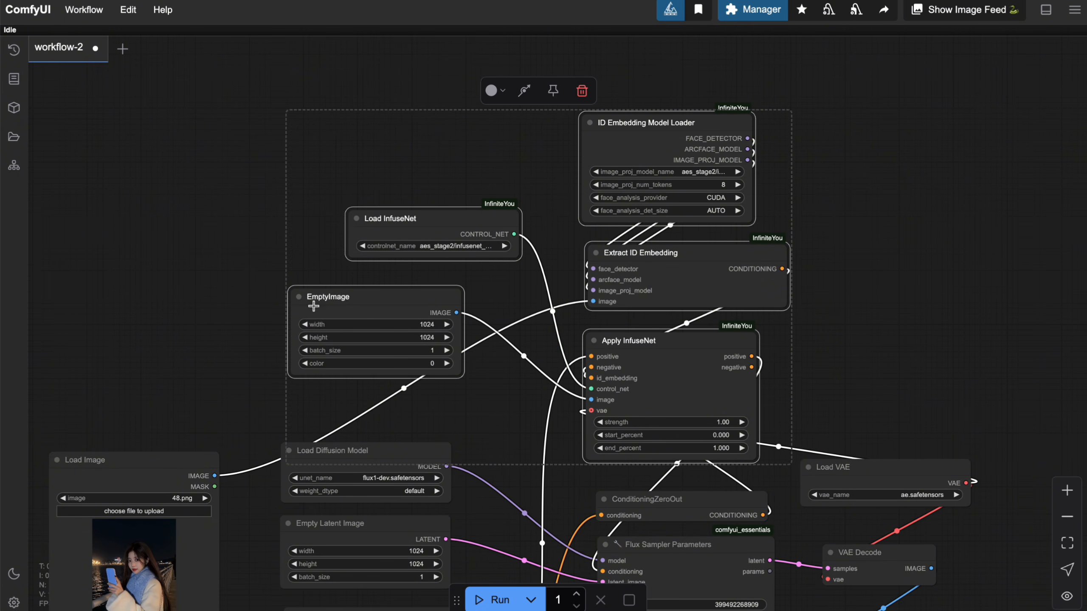
pyautogui.scroll(-5, 946, 311)
pyautogui.scroll(4, 916, 280)
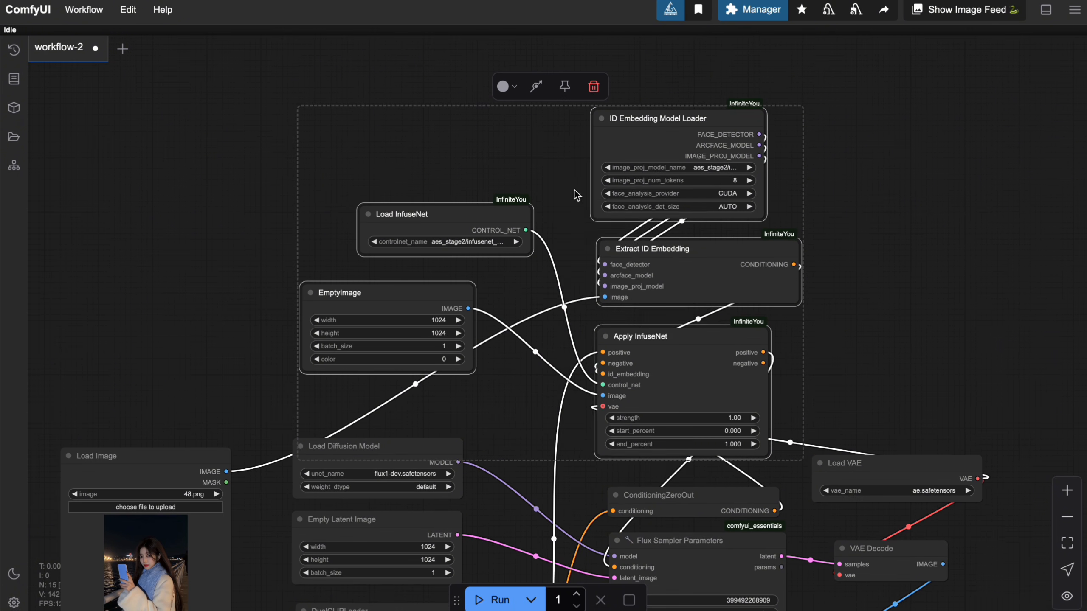
pyautogui.rightClick(565, 184)
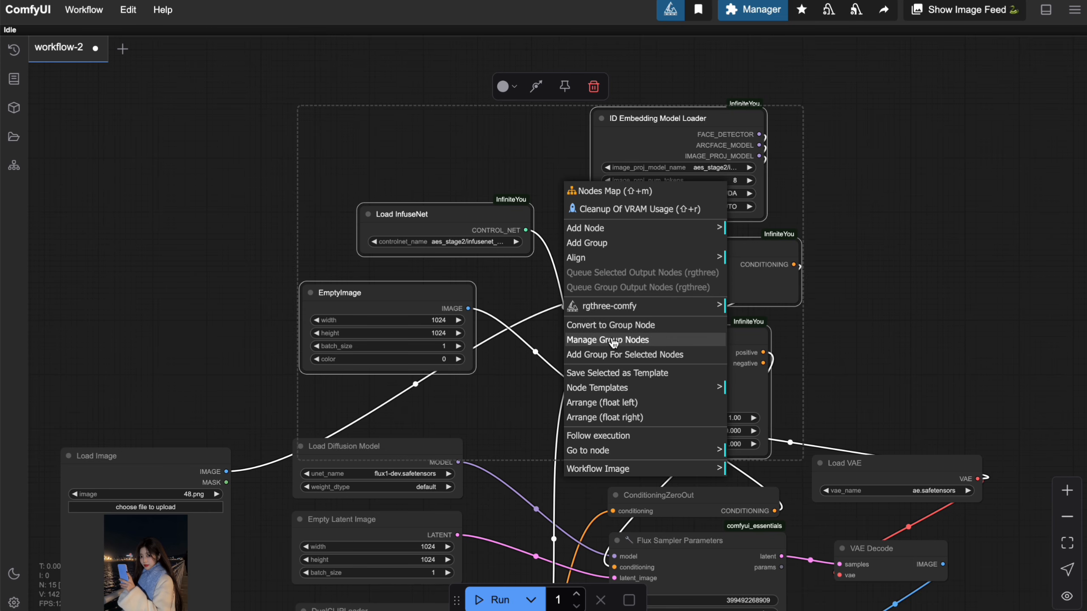
pyautogui.click(616, 324)
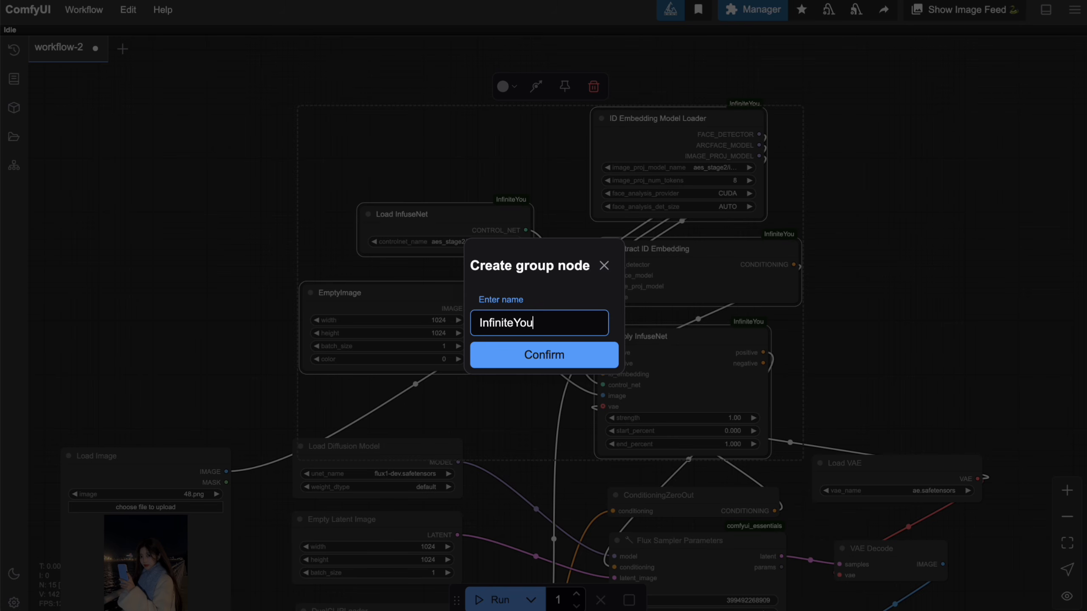
pyautogui.press('Return')
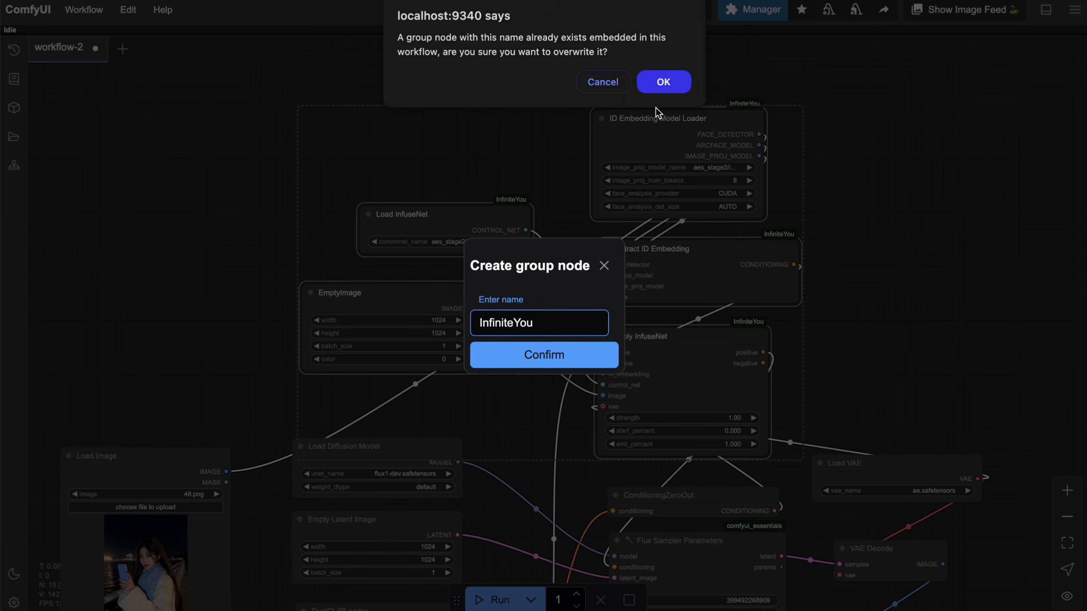
pyautogui.click(664, 82)
# Place the InfiniteYou group node above ConditioningZeroOut and move Load Image up beside it, above Load Diffusion Model
pyautogui.moveTo(445, 129); pyautogui.dragTo(640, 170)
pyautogui.scroll(6, 820, 262)
pyautogui.moveTo(740, 220); pyautogui.dragTo(902, 285)
pyautogui.moveTo(538, 140); pyautogui.dragTo(611, 142)
pyautogui.scroll(-7, 941, 389)
pyautogui.moveTo(993, 358); pyautogui.dragTo(740, 194)
pyautogui.moveTo(518, 75); pyautogui.dragTo(642, 107)
pyautogui.moveTo(869, 235); pyautogui.dragTo(949, 173)
pyautogui.moveTo(213, 249); pyautogui.dragTo(400, 32)
pyautogui.moveTo(901, 112); pyautogui.dragTo(921, 306)
pyautogui.scroll(3, 839, 305)
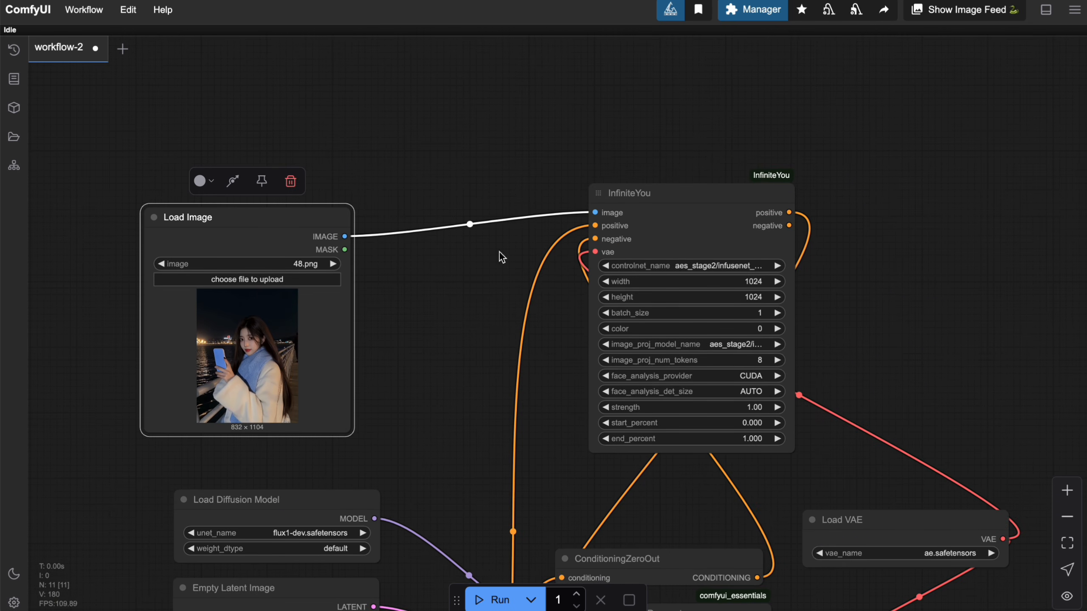
# Move ConditioningZeroOut into the gap between Load Image and Load Diffusion Model
pyautogui.click(720, 209)
pyautogui.click(304, 232)
pyautogui.moveTo(884, 281); pyautogui.dragTo(881, 251)
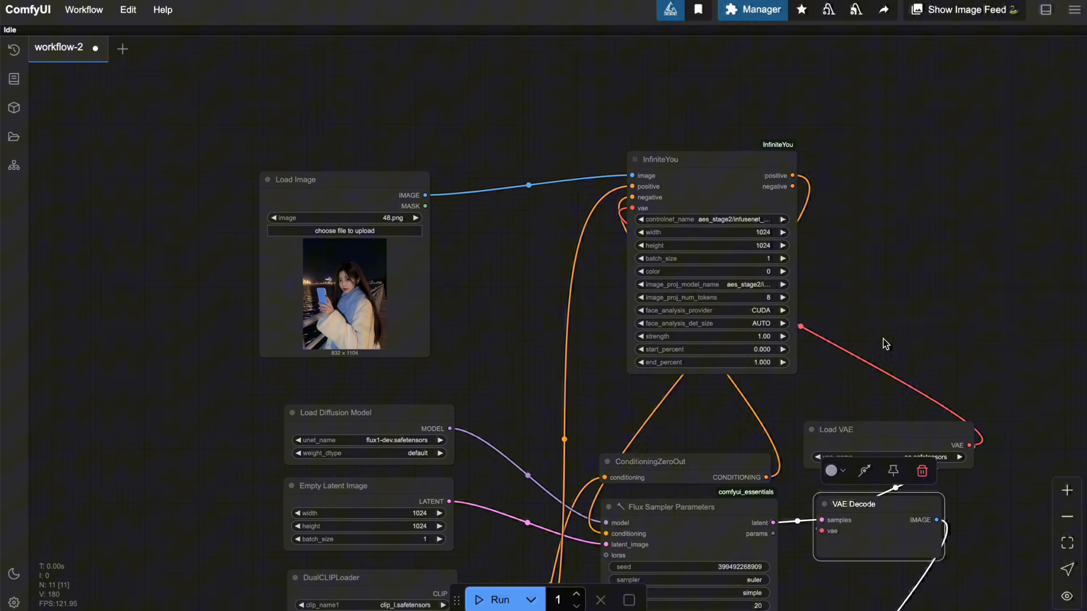
pyautogui.moveTo(883, 345); pyautogui.dragTo(866, 380)
pyautogui.moveTo(611, 366); pyautogui.dragTo(561, 172)
pyautogui.click(401, 510)
pyautogui.moveTo(894, 209); pyautogui.dragTo(924, 361)
pyautogui.scroll(-1, 700, 388)
pyautogui.moveTo(639, 423); pyautogui.dragTo(304, 335)
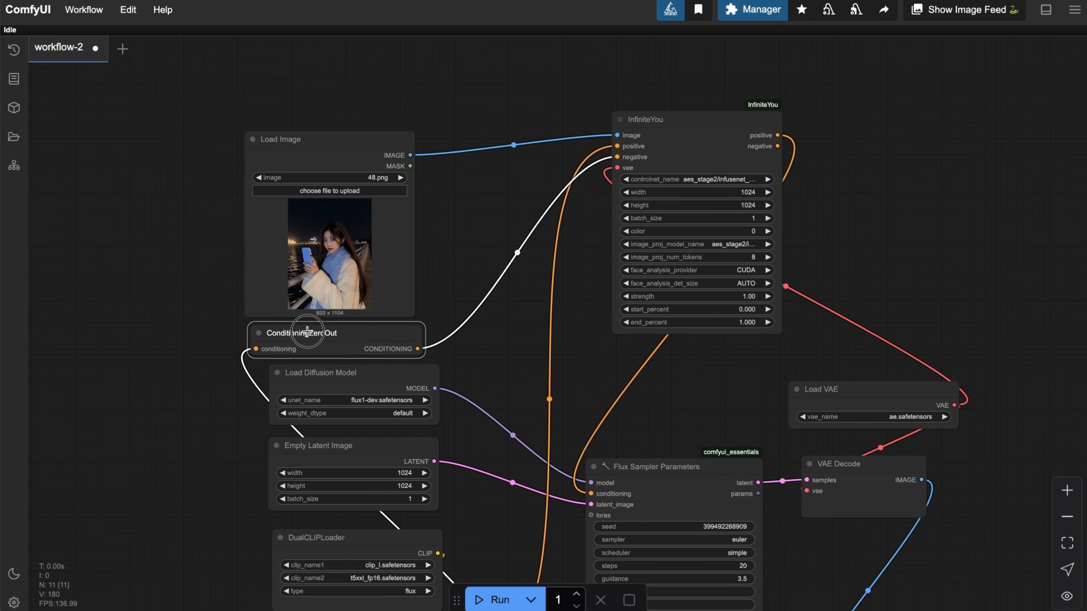
# Shift Load Image slightly up in line with the loader column and nudge Load VAE sideways above VAE Decode
pyautogui.click(887, 400)
pyautogui.scroll(-1, 873, 187)
pyautogui.scroll(-1, 599, 452)
pyautogui.click(637, 435)
pyautogui.moveTo(928, 222); pyautogui.dragTo(900, 238)
pyautogui.click(917, 276)
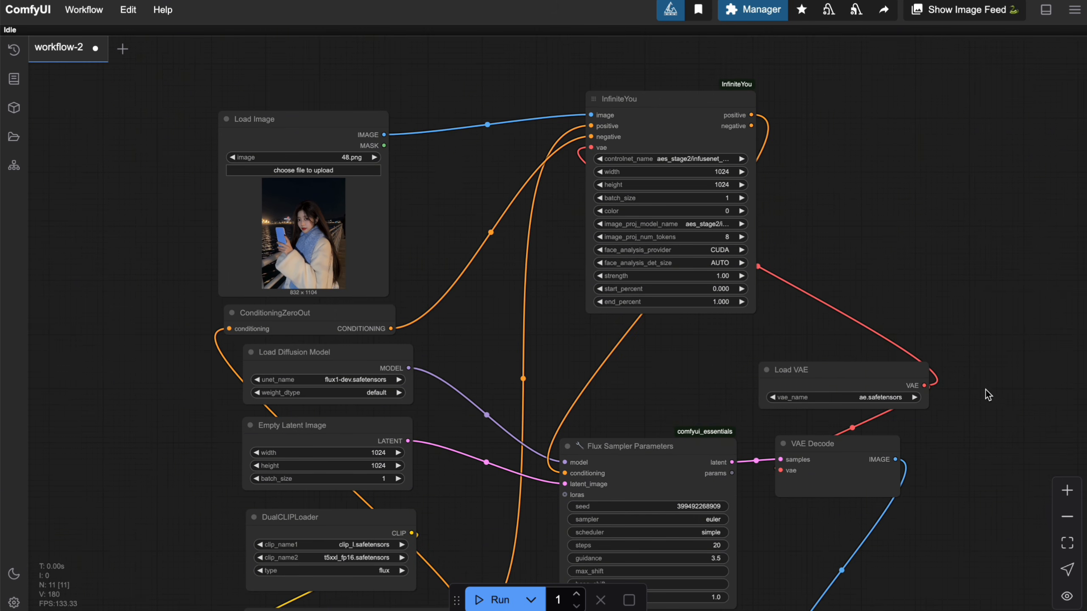
pyautogui.moveTo(363, 135); pyautogui.dragTo(385, 125)
pyautogui.moveTo(909, 296); pyautogui.dragTo(850, 251)
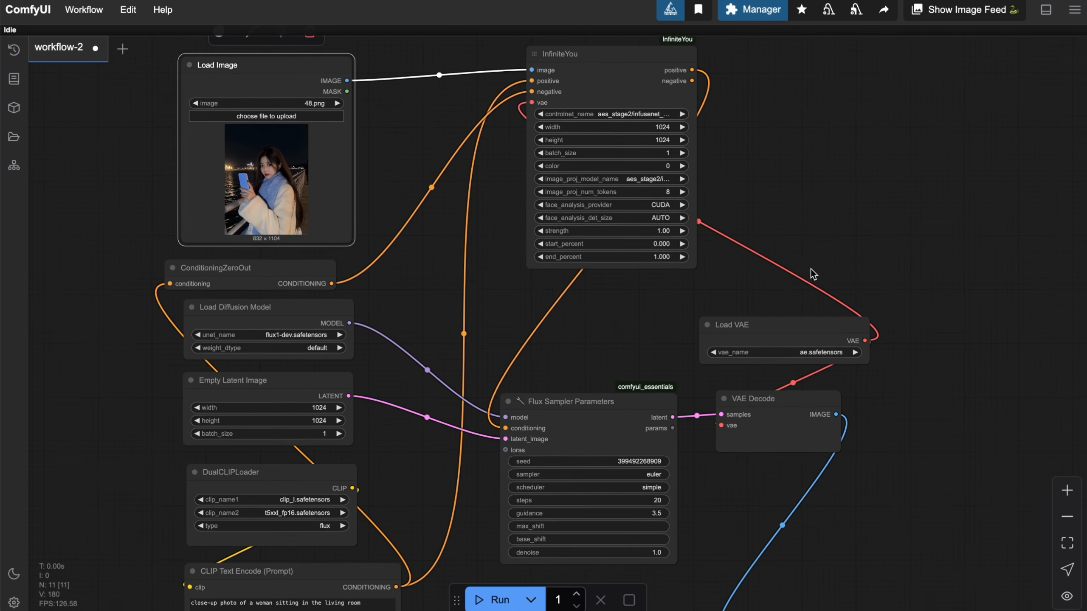
pyautogui.moveTo(973, 463); pyautogui.dragTo(973, 427)
pyautogui.scroll(-3, 973, 427)
pyautogui.hscroll(2, 972, 427)
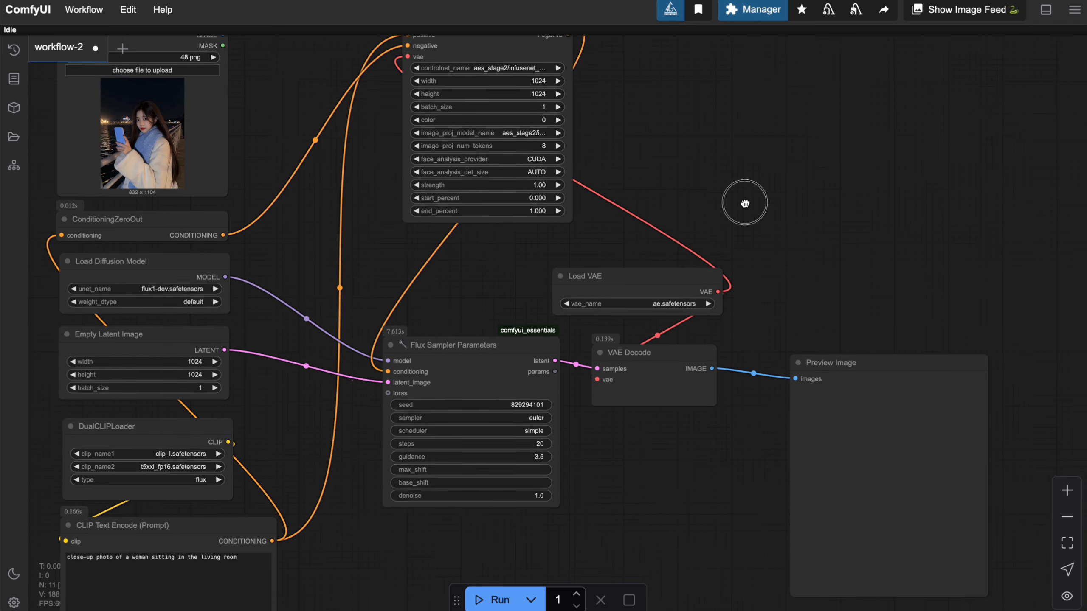
pyautogui.moveTo(744, 203); pyautogui.dragTo(732, 240)
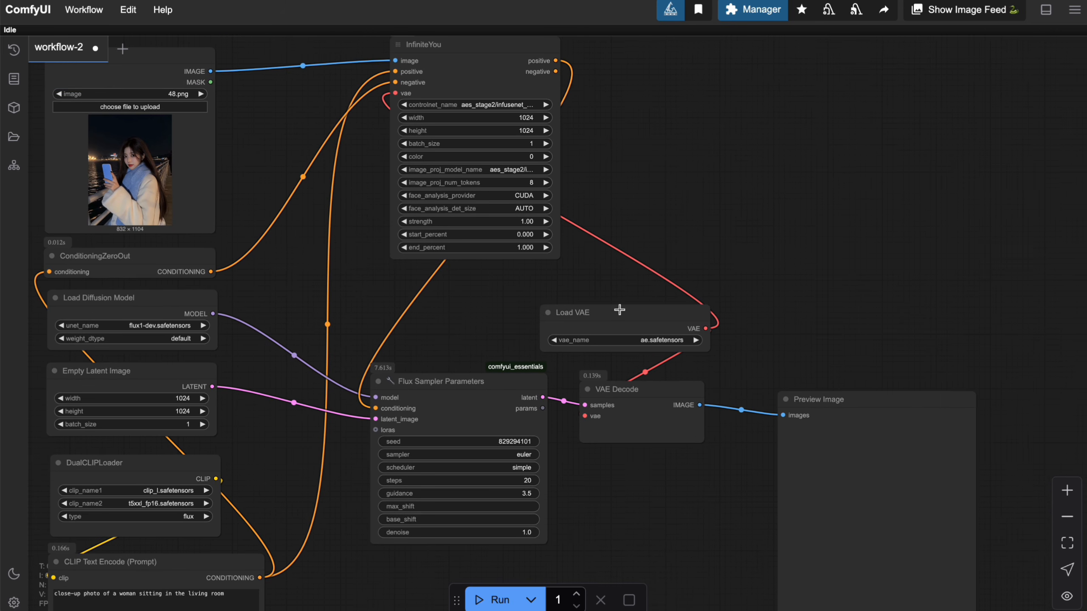
pyautogui.moveTo(626, 308); pyautogui.dragTo(642, 307)
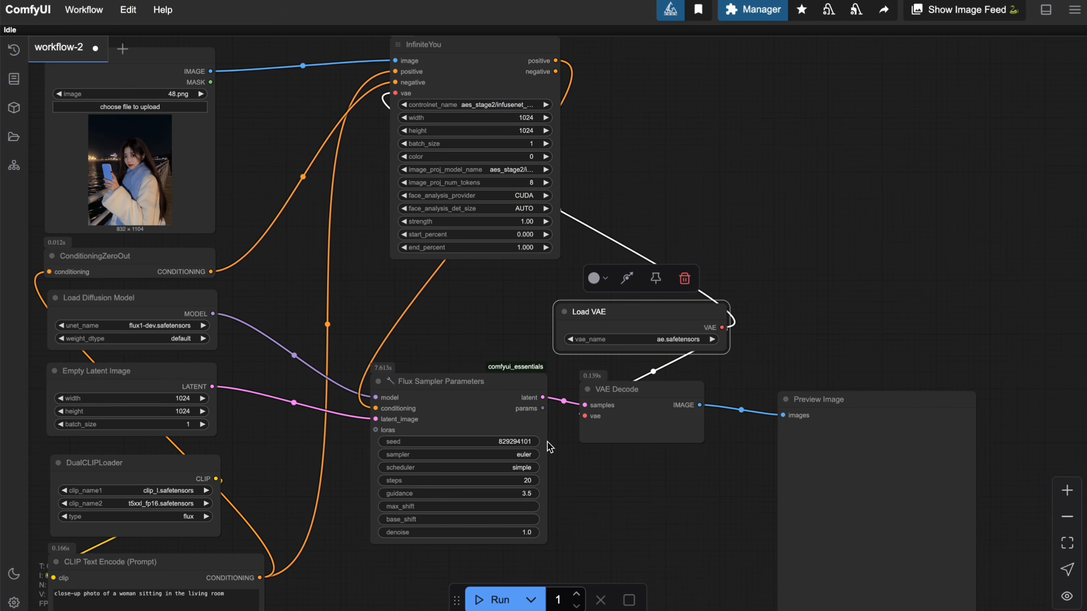
# Run the workflow and inspect the generated portrait in the Preview Image node
pyautogui.click(501, 591)
pyautogui.moveTo(629, 550); pyautogui.dragTo(477, 516)
pyautogui.moveTo(685, 248); pyautogui.dragTo(726, 326)
pyautogui.scroll(-2, 694, 264)
pyautogui.moveTo(794, 338); pyautogui.dragTo(731, 209)
pyautogui.scroll(4, 756, 283)
pyautogui.scroll(-4, 792, 294)
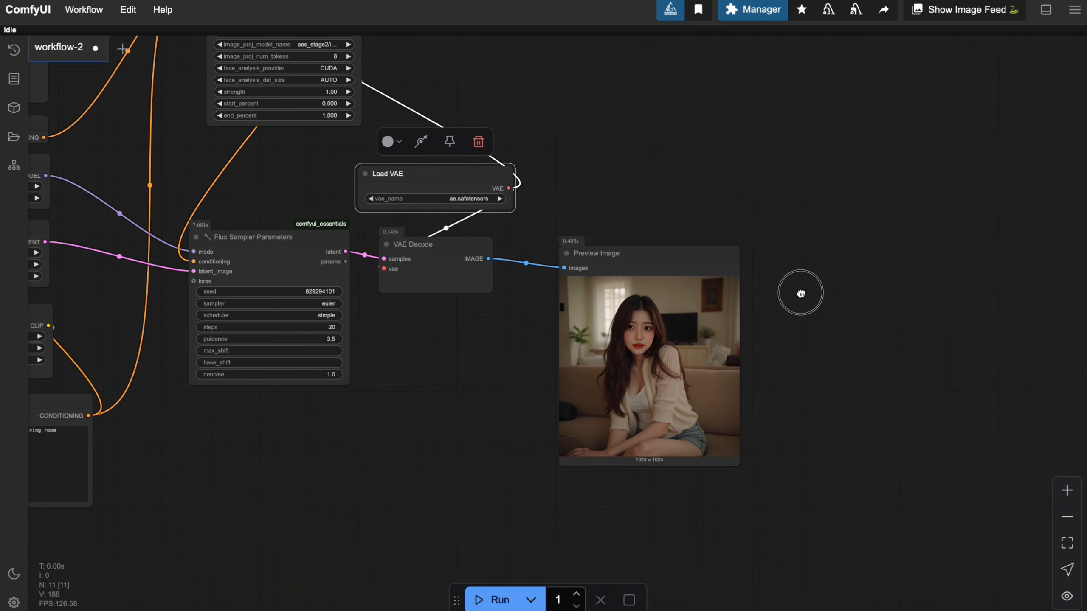
pyautogui.scroll(2, 843, 338)
pyautogui.scroll(-2, 850, 331)
pyautogui.moveTo(858, 303); pyautogui.dragTo(778, 318)
# Add a Reroute node in the empty area above the Preview Image node
pyautogui.doubleClick(625, 150)
pyautogui.write('r')
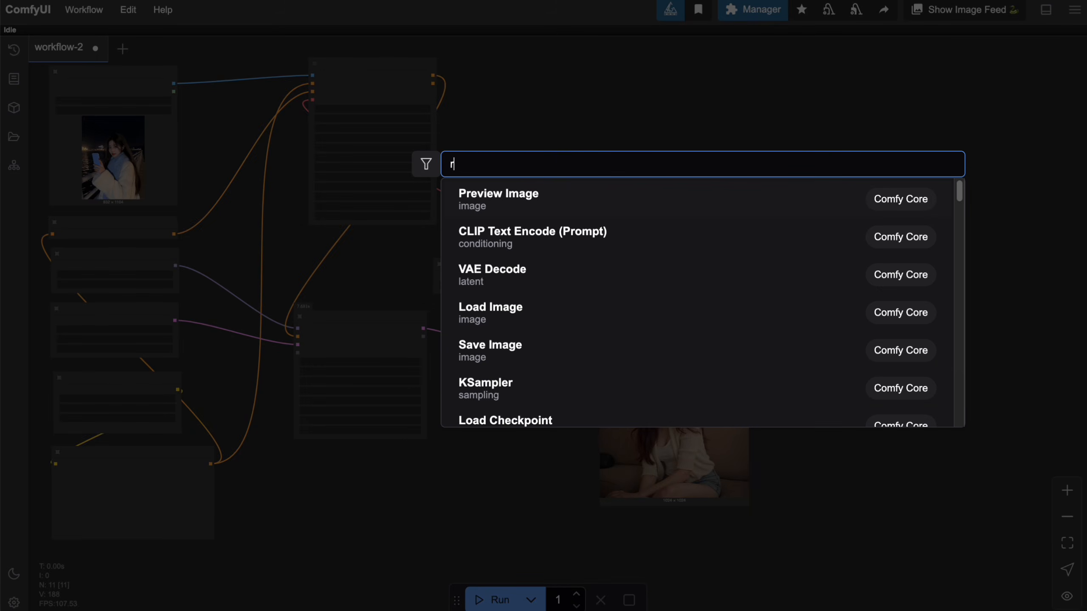
pyautogui.write('er')
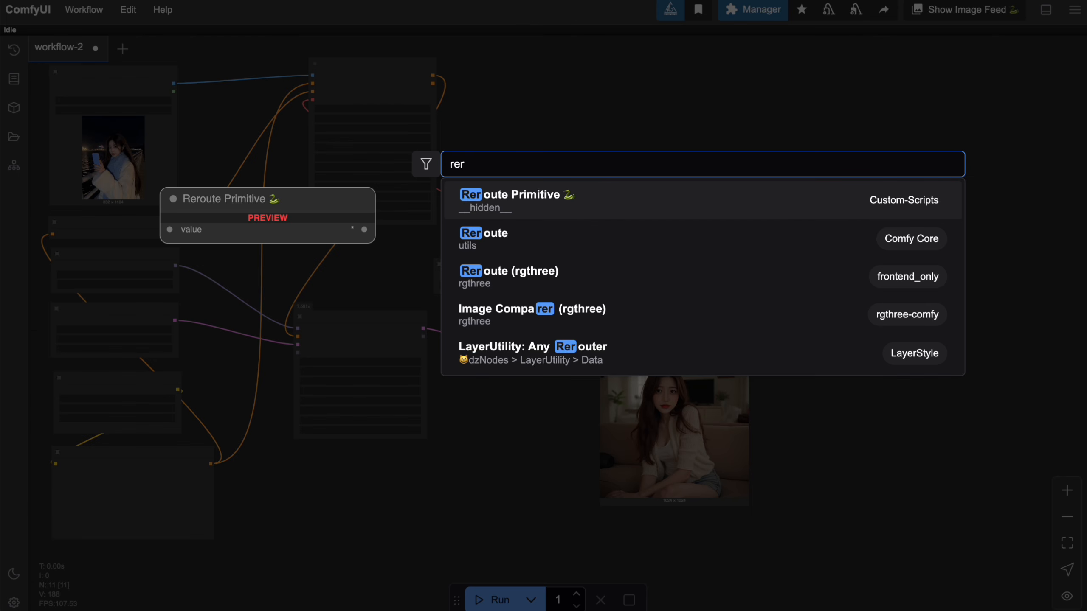
pyautogui.press('Down')
pyautogui.press('Return')
pyautogui.scroll(2, 606, 177)
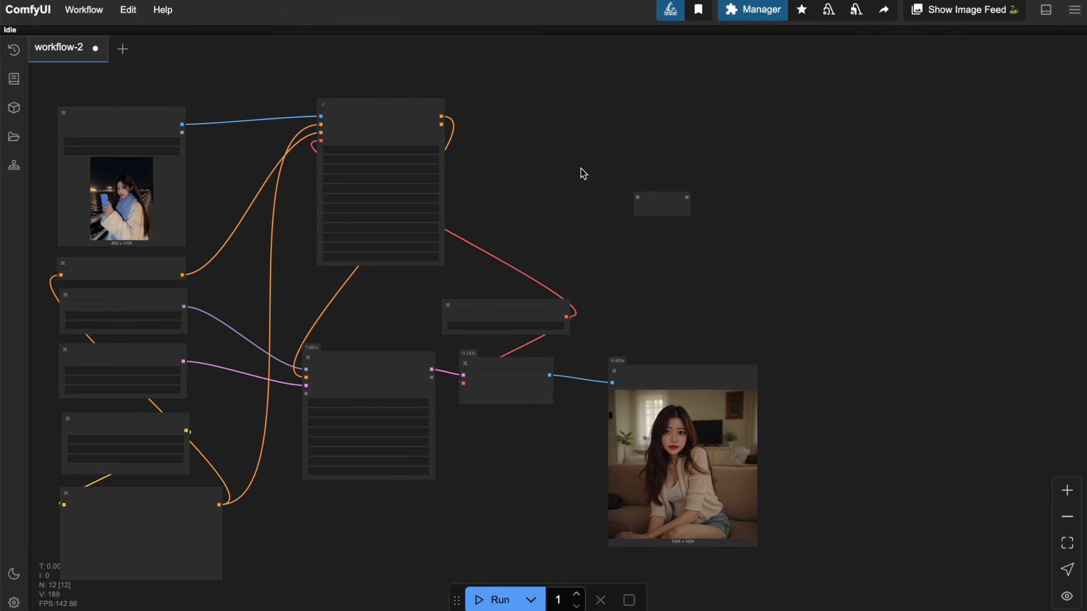
# Connect Load Image's IMAGE output to the Reroute node and position the Reroute above the preview of the generated portrait
pyautogui.moveTo(184, 124); pyautogui.dragTo(668, 214)
pyautogui.moveTo(669, 213); pyautogui.dragTo(703, 222)
pyautogui.scroll(3, 644, 218)
pyautogui.hscroll(-5, 667, 265)
pyautogui.scroll(2, 667, 265)
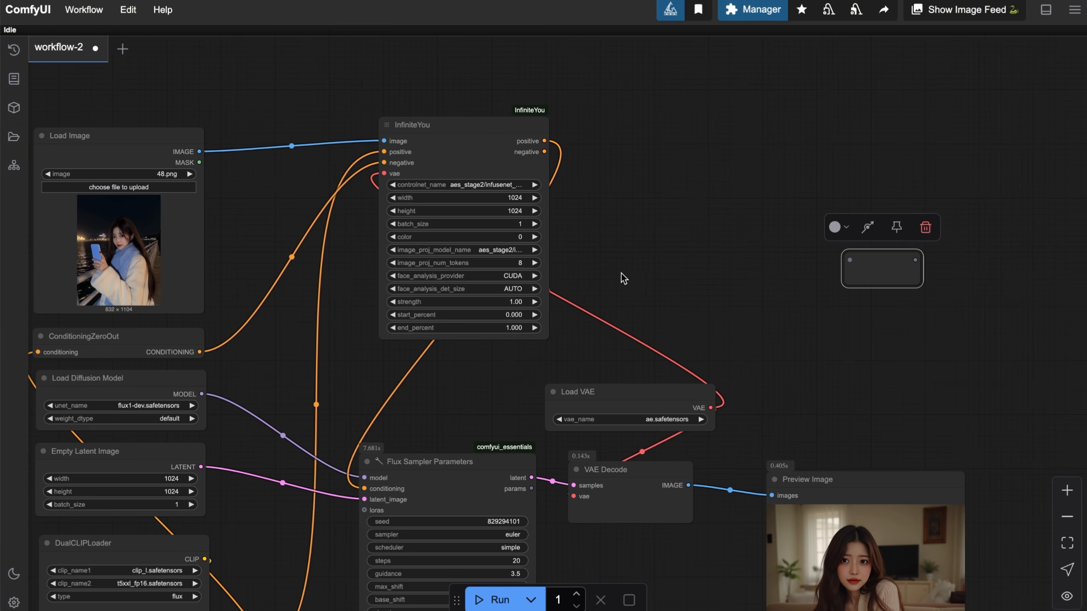
pyautogui.moveTo(195, 153); pyautogui.dragTo(850, 261)
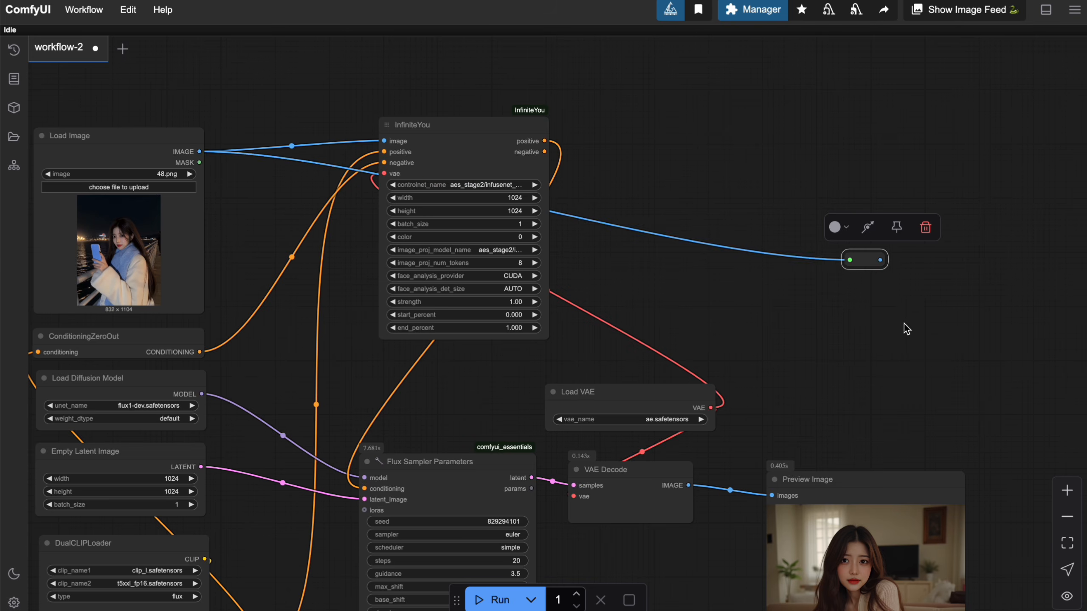
pyautogui.hscroll(5, 873, 292)
pyautogui.scroll(-3, 872, 293)
pyautogui.moveTo(606, 139); pyautogui.dragTo(668, 176)
pyautogui.moveTo(587, 138); pyautogui.dragTo(630, 157)
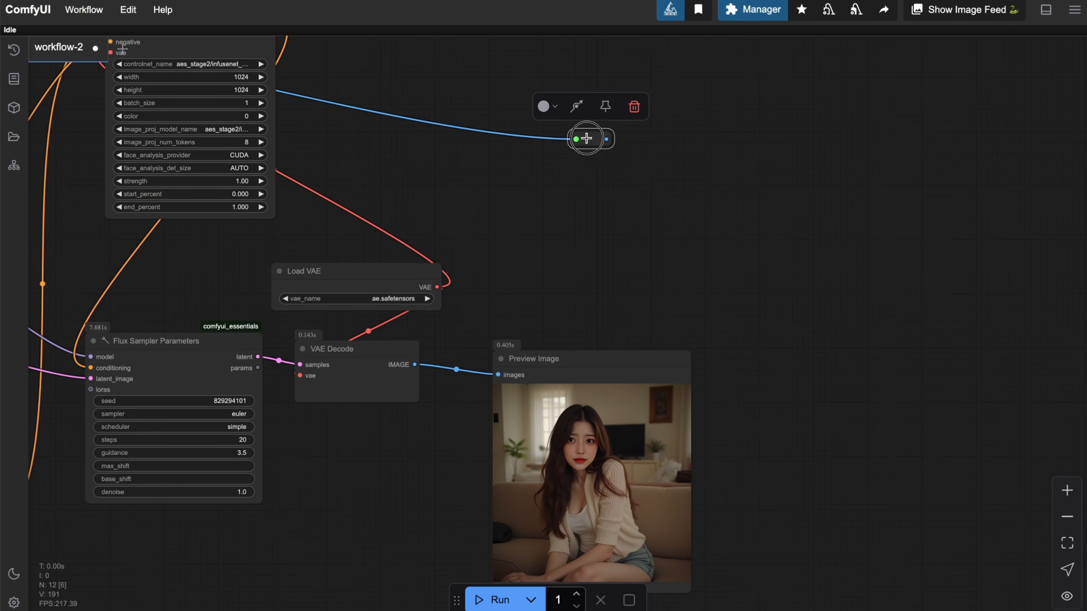
# Add a second Preview Image node beside the existing one and connect the Reroute output to its images input
pyautogui.hscroll(3, 684, 218)
pyautogui.scroll(-2, 684, 218)
pyautogui.doubleClick(711, 295)
pyautogui.write('pre')
pyautogui.press('Return')
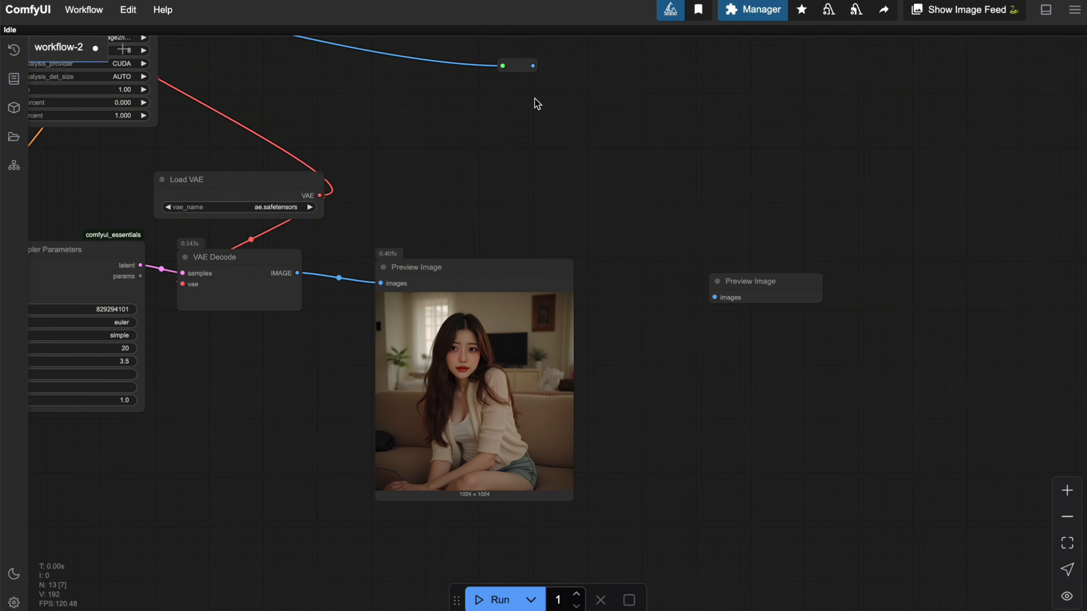
pyautogui.moveTo(534, 67); pyautogui.dragTo(675, 268)
# Rename the new preview node to Reference Image and the generated portrait's preview node to InfiniteYou
pyautogui.doubleClick(676, 268)
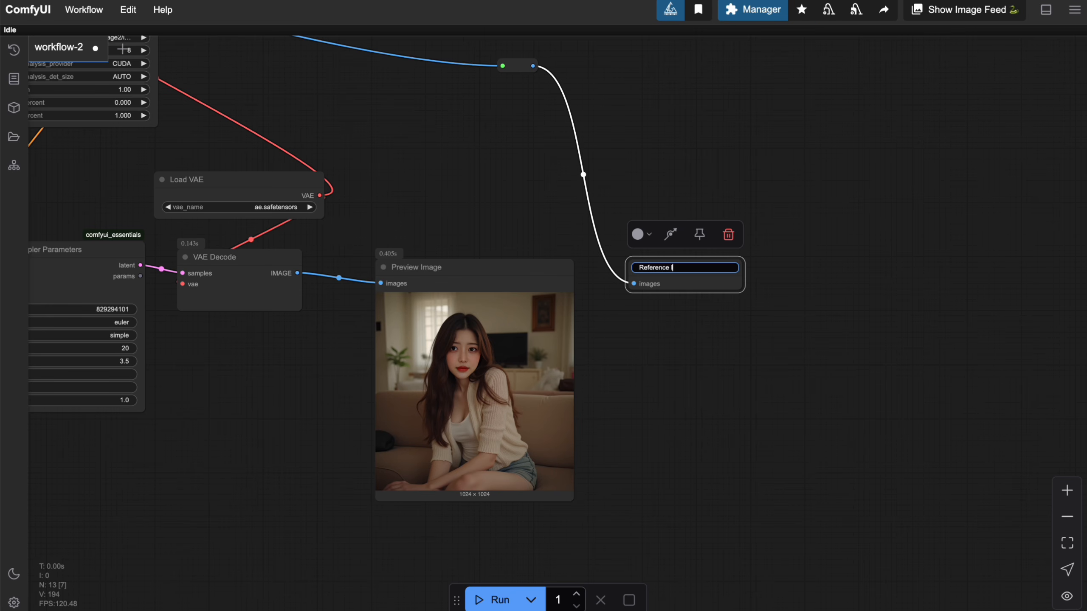
pyautogui.press('Return')
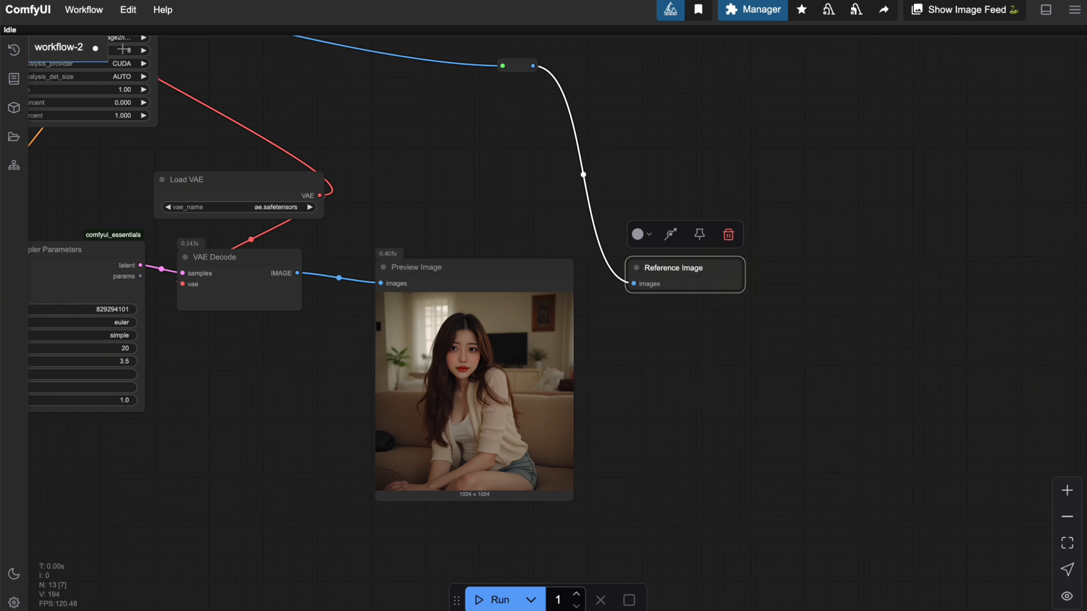
pyautogui.doubleClick(415, 268)
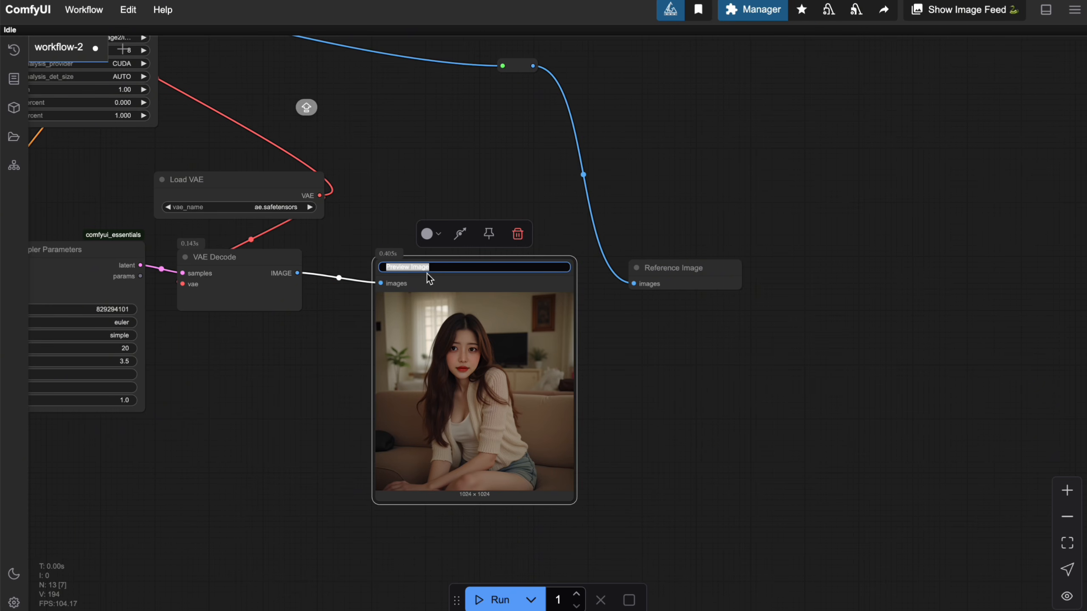
pyautogui.press('BackSpace')
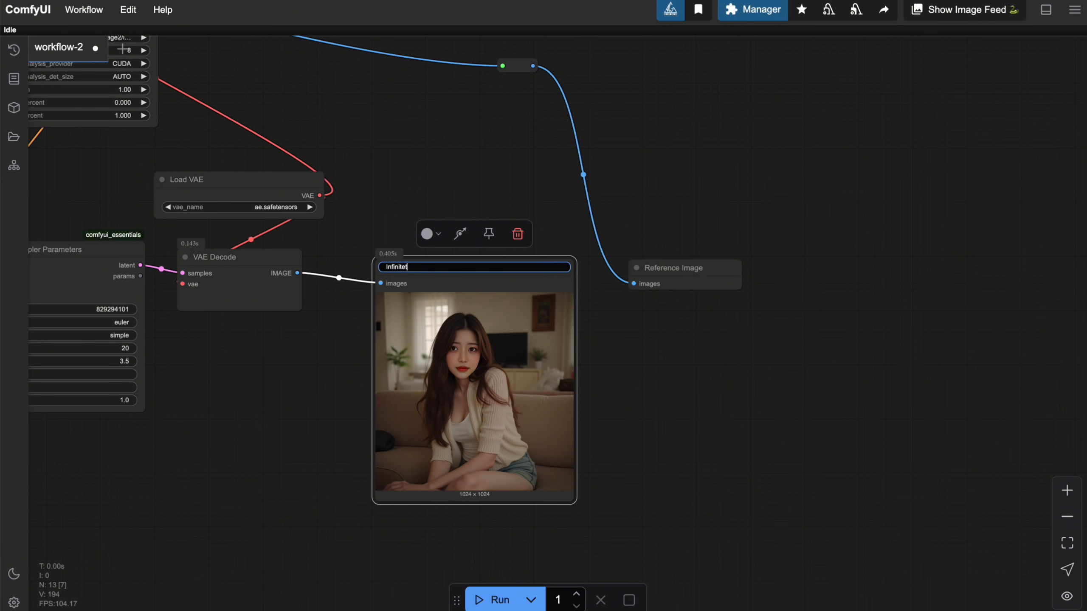
pyautogui.write('InfiniteYou')
pyautogui.press('Return')
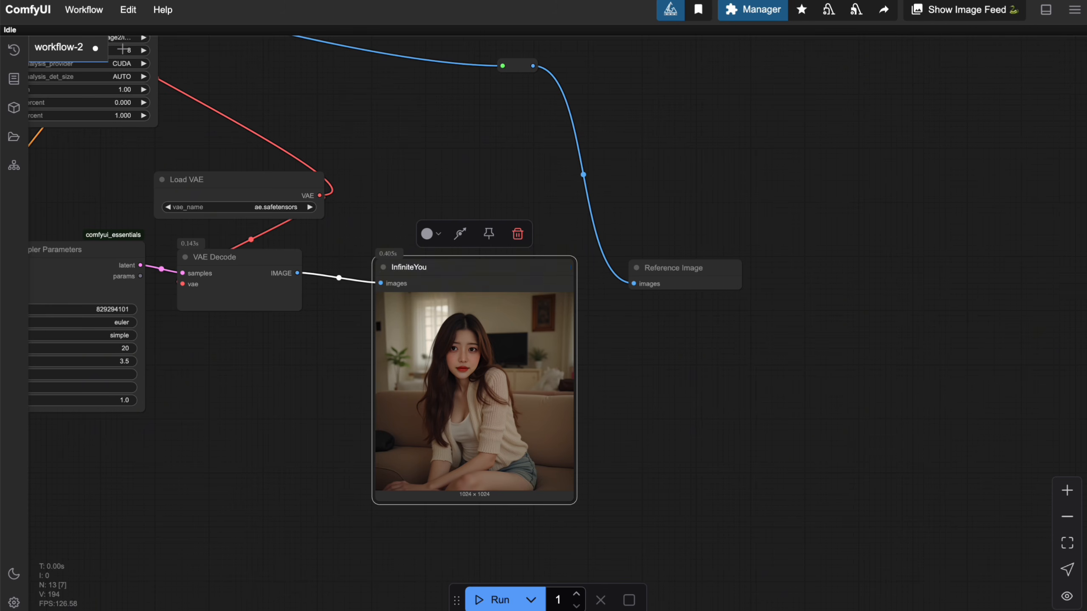
# Run the workflow to load the reference photo, and enlarge the Reference Image node to match the InfiniteYou preview beside it
pyautogui.click(663, 270)
pyautogui.click(492, 599)
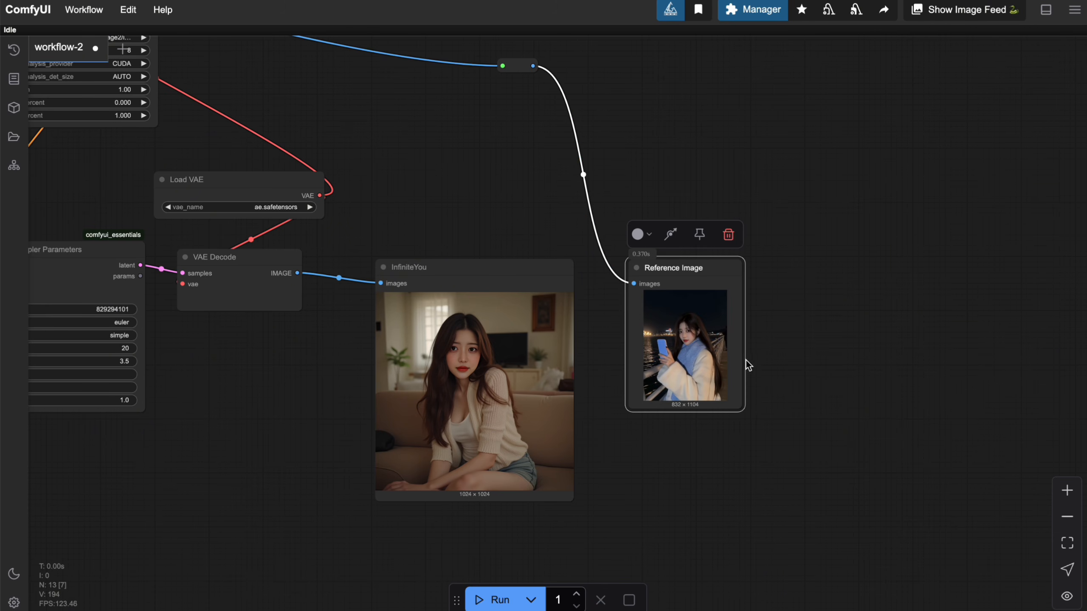
pyautogui.moveTo(739, 407); pyautogui.dragTo(818, 496)
pyautogui.moveTo(723, 283); pyautogui.dragTo(692, 269)
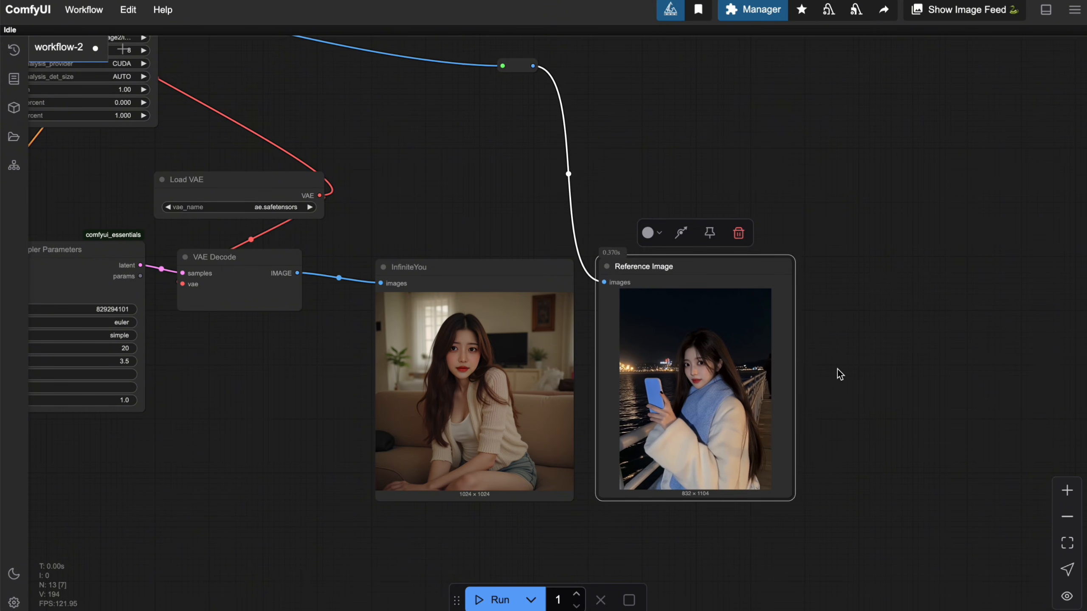
# Compare the face in the InfiniteYou preview with the Reference Image, and review the prompt in CLIP Text Encode
pyautogui.scroll(4, 837, 374)
pyautogui.moveTo(849, 381); pyautogui.dragTo(894, 310)
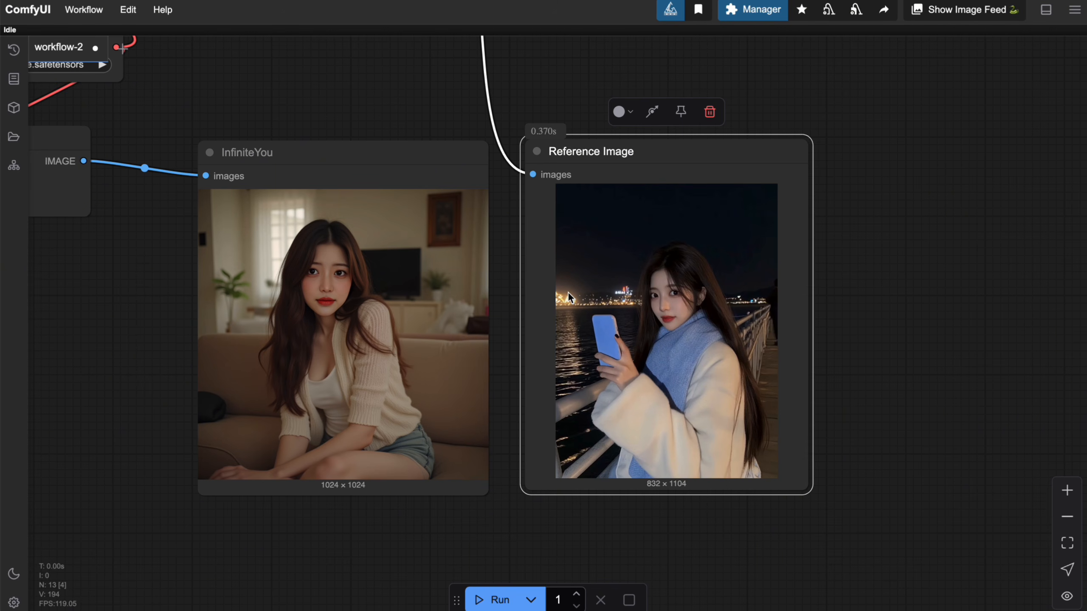
pyautogui.scroll(-2, 737, 302)
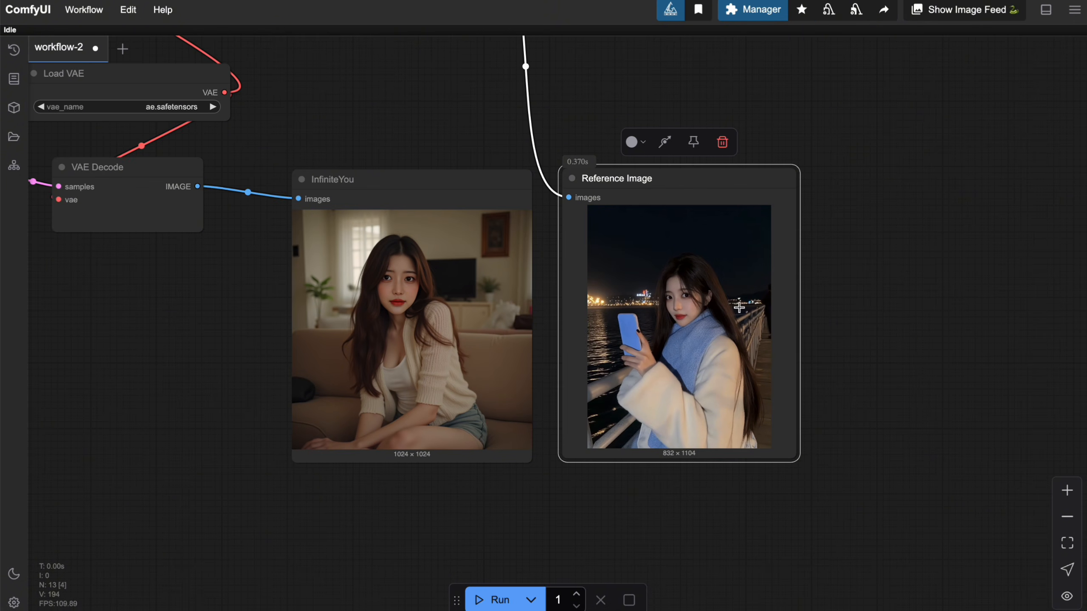
pyautogui.scroll(-2, 710, 381)
pyautogui.moveTo(208, 423); pyautogui.dragTo(781, 346)
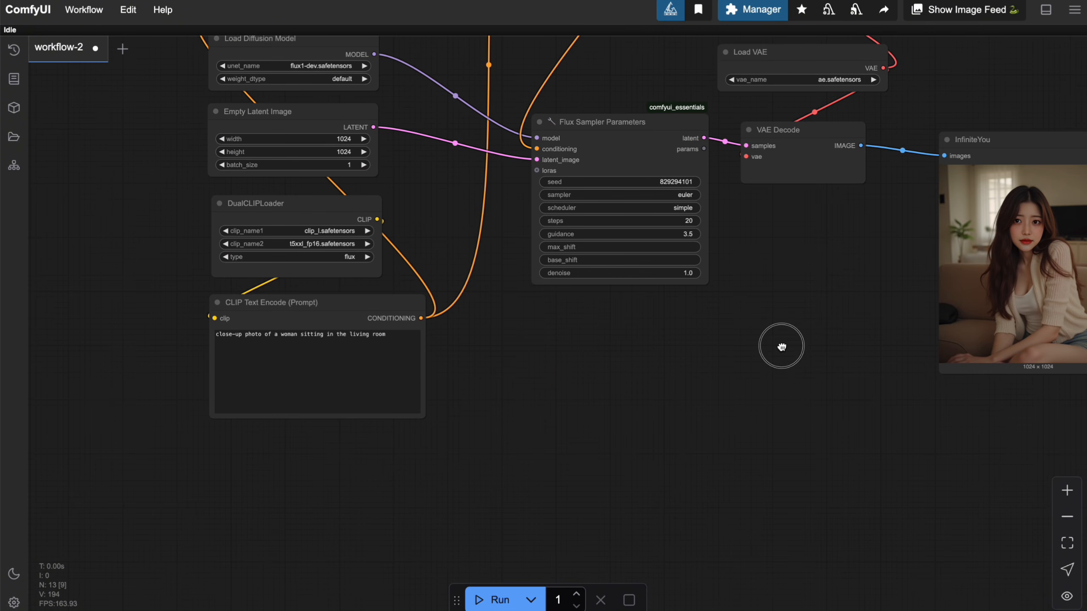
pyautogui.click(398, 339)
pyautogui.scroll(4, 562, 363)
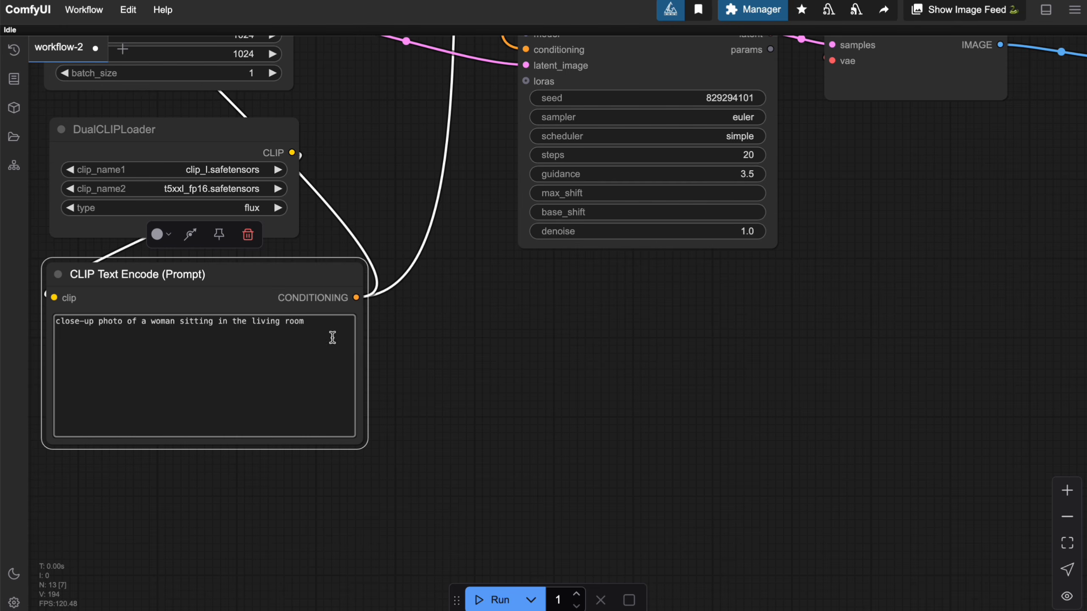
pyautogui.scroll(-3, 584, 385)
pyautogui.moveTo(794, 332); pyautogui.dragTo(533, 362)
pyautogui.scroll(-2, 555, 363)
pyautogui.moveTo(607, 388); pyautogui.dragTo(355, 384)
pyautogui.moveTo(904, 276); pyautogui.dragTo(899, 290)
pyautogui.moveTo(899, 220); pyautogui.dragTo(963, 357)
pyautogui.moveTo(922, 251); pyautogui.dragTo(886, 267)
pyautogui.hscroll(2, 885, 267)
pyautogui.scroll(-1, 885, 267)
pyautogui.moveTo(771, 257); pyautogui.dragTo(831, 235)
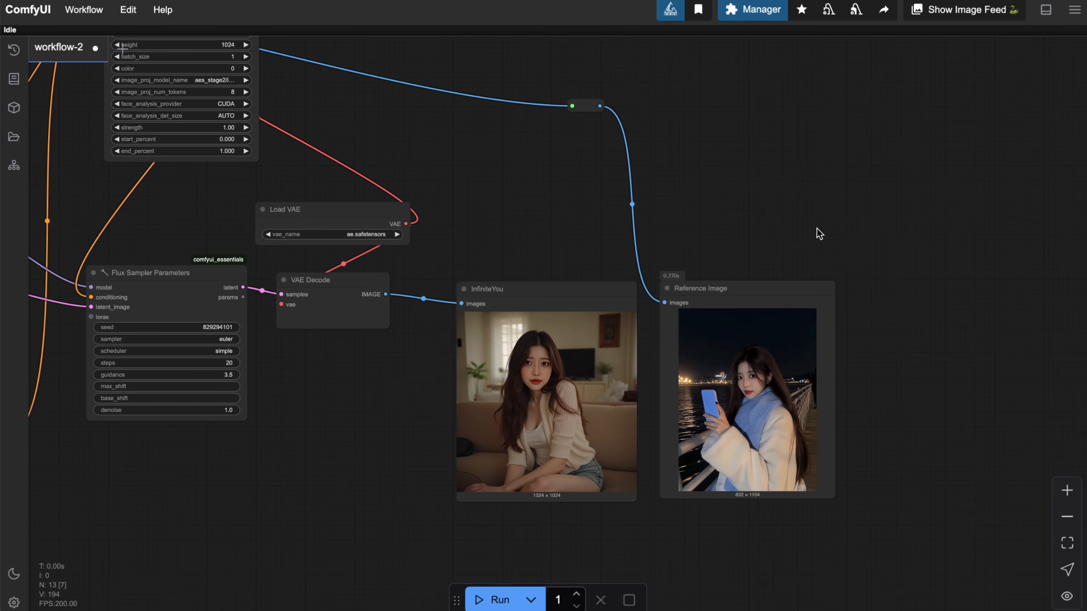
# Examine the InfiniteYou portrait and the Reference Image up close, side by side, for facial likeness
pyautogui.scroll(4, 876, 262)
pyautogui.moveTo(791, 239); pyautogui.dragTo(799, 207)
pyautogui.moveTo(927, 305); pyautogui.dragTo(902, 267)
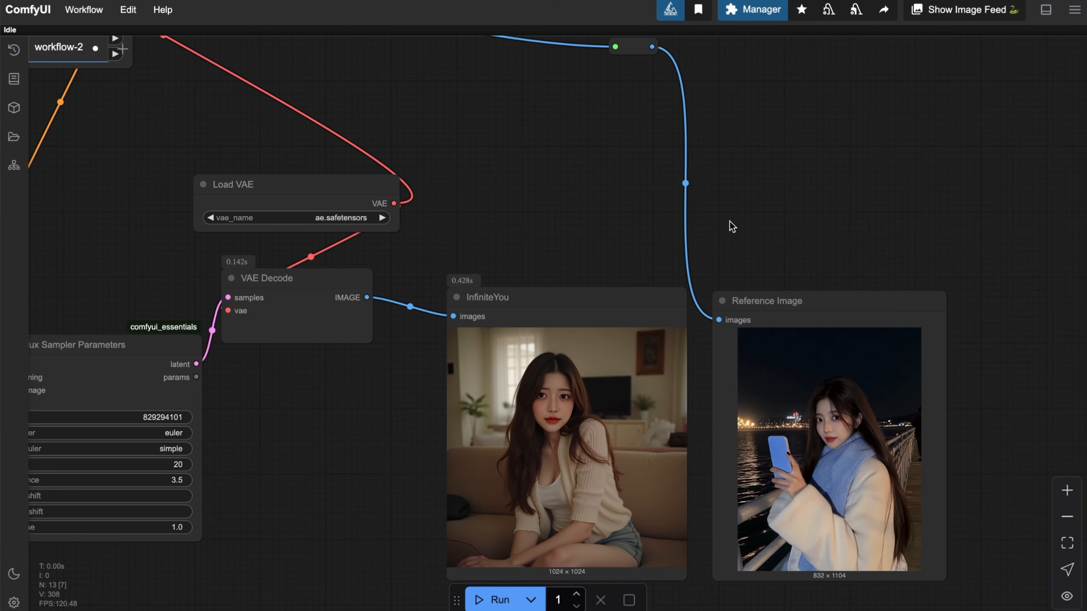
pyautogui.moveTo(817, 210); pyautogui.dragTo(843, 105)
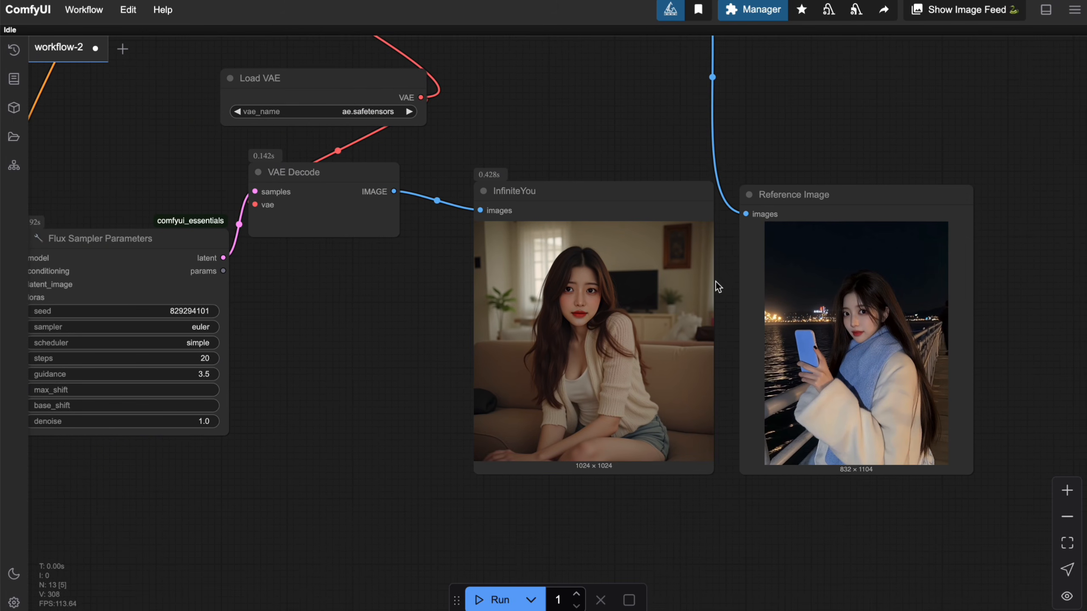
pyautogui.scroll(-2, 708, 175)
pyautogui.scroll(7, 592, 133)
pyautogui.scroll(-7, 608, 138)
pyautogui.moveTo(621, 119); pyautogui.dragTo(797, 383)
pyautogui.click(381, 74)
pyautogui.moveTo(709, 315); pyautogui.dragTo(448, 176)
pyautogui.scroll(-1, 625, 355)
pyautogui.scroll(-1, 758, 265)
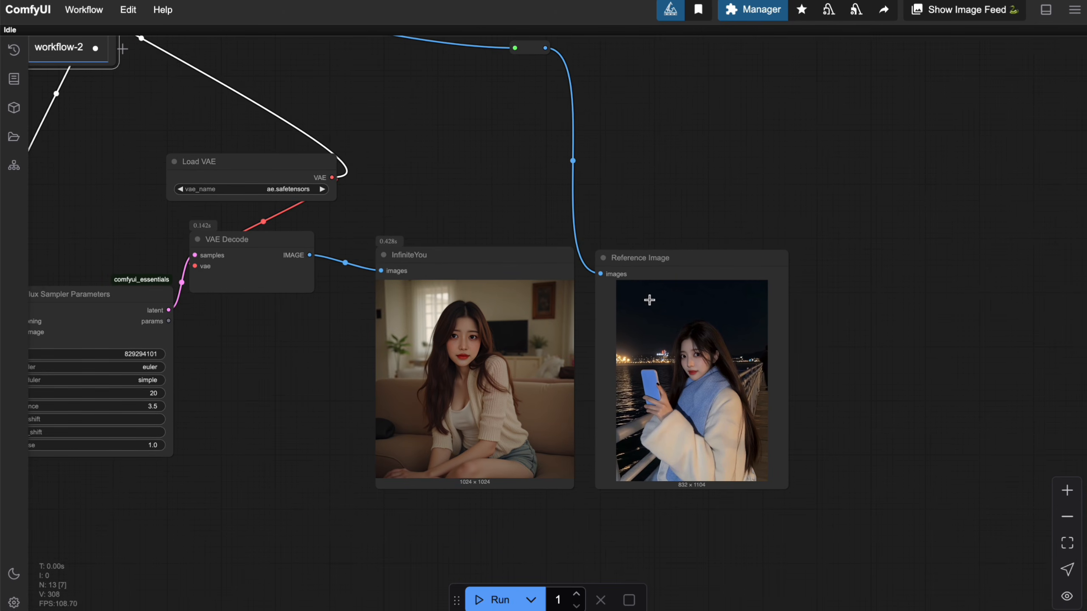
pyautogui.scroll(3, 663, 267)
pyautogui.scroll(-2, 807, 293)
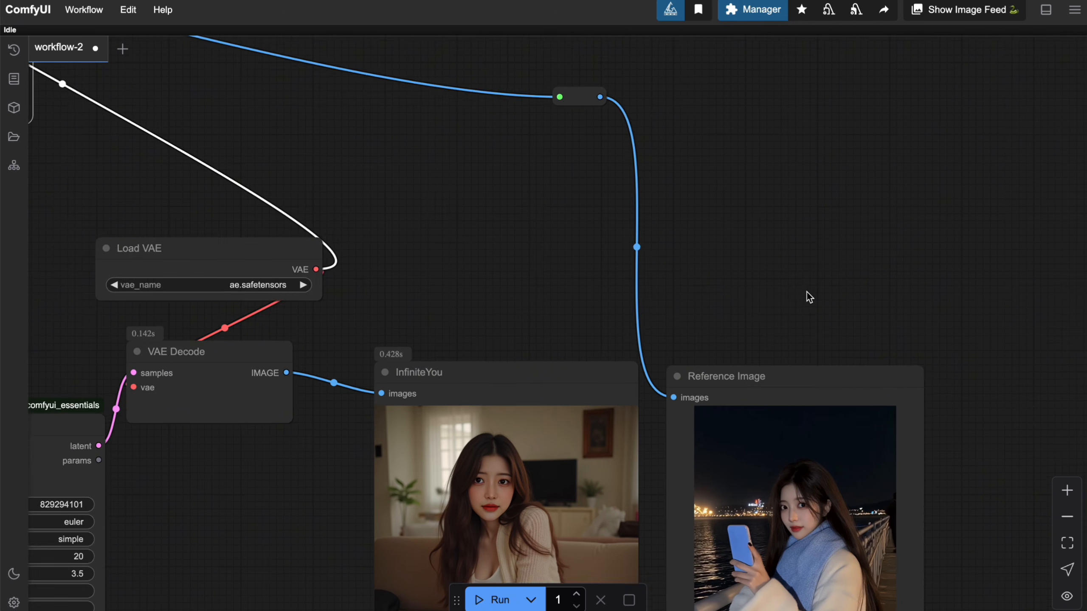
# Add an Apply PuLID Flux node in the empty area above the preview nodes and shift it slightly
pyautogui.moveTo(808, 285); pyautogui.dragTo(782, 196)
pyautogui.doubleClick(491, 158)
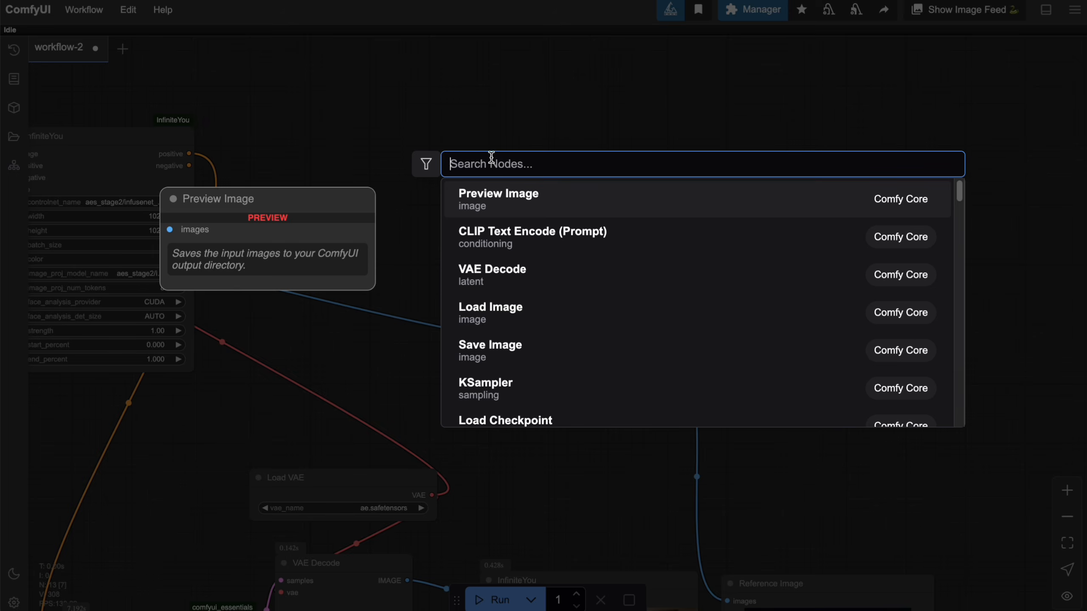
pyautogui.write('pu')
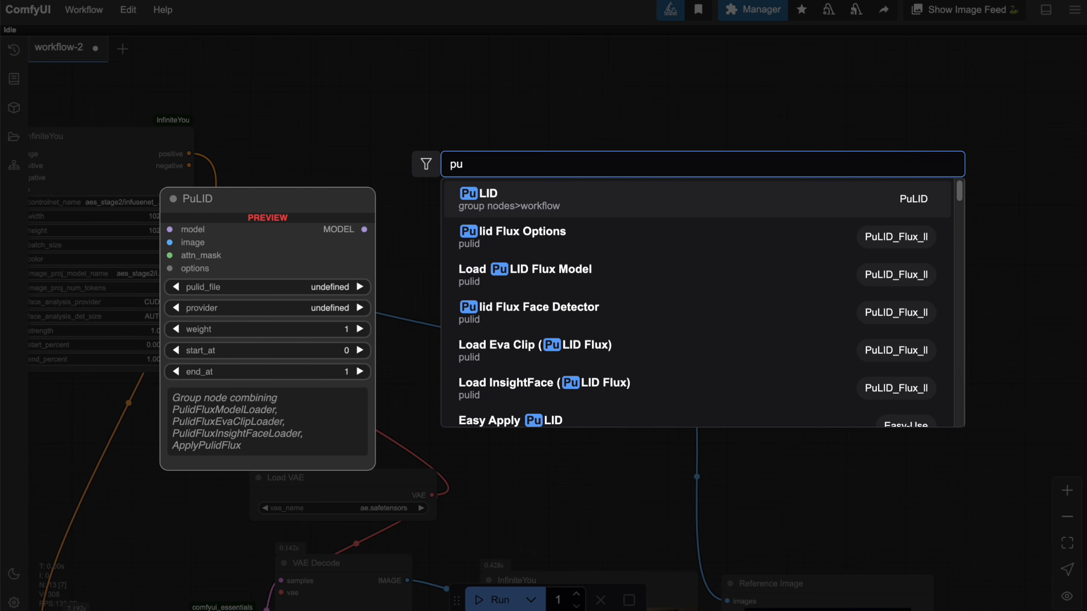
pyautogui.write('lid')
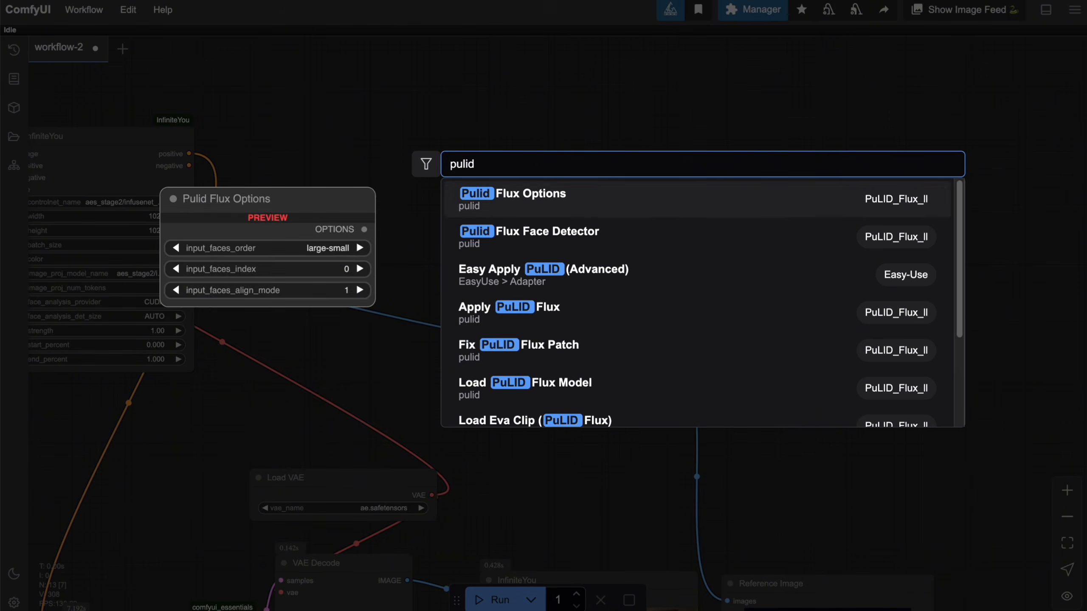
pyautogui.write(' app')
pyautogui.press('Down')
pyautogui.press('Down')
pyautogui.press('Return')
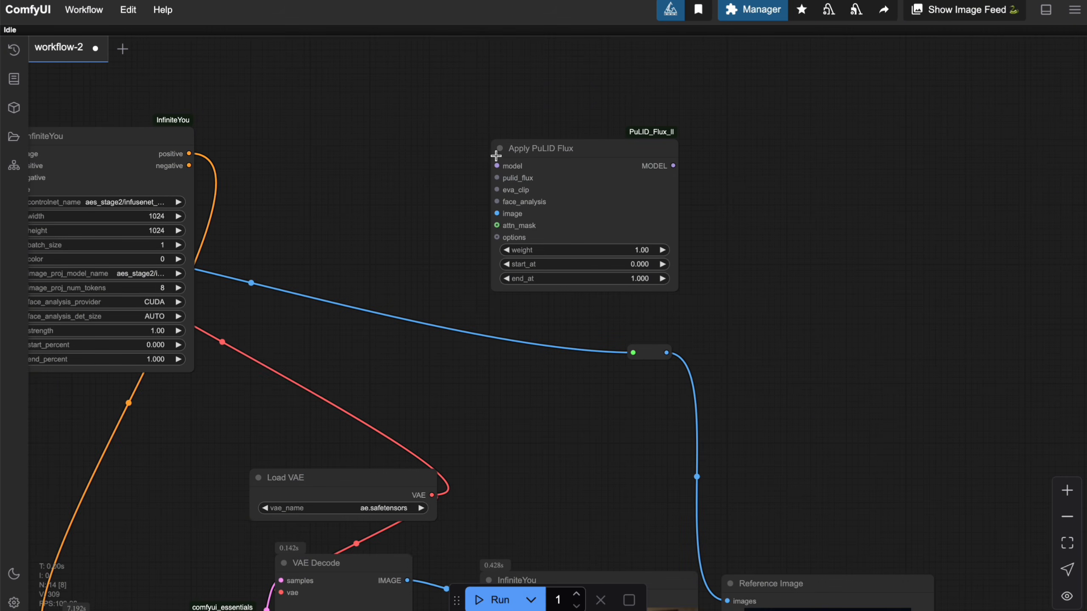
pyautogui.moveTo(550, 160); pyautogui.dragTo(605, 194)
# Add a Load PuLID Flux Model node and connect its PULIDFLUX output to the pulid_flux input of Apply PuLID Flux
pyautogui.moveTo(580, 125); pyautogui.dragTo(633, 155)
pyautogui.moveTo(476, 169); pyautogui.dragTo(414, 185)
pyautogui.doubleClick(439, 104)
pyautogui.write('l')
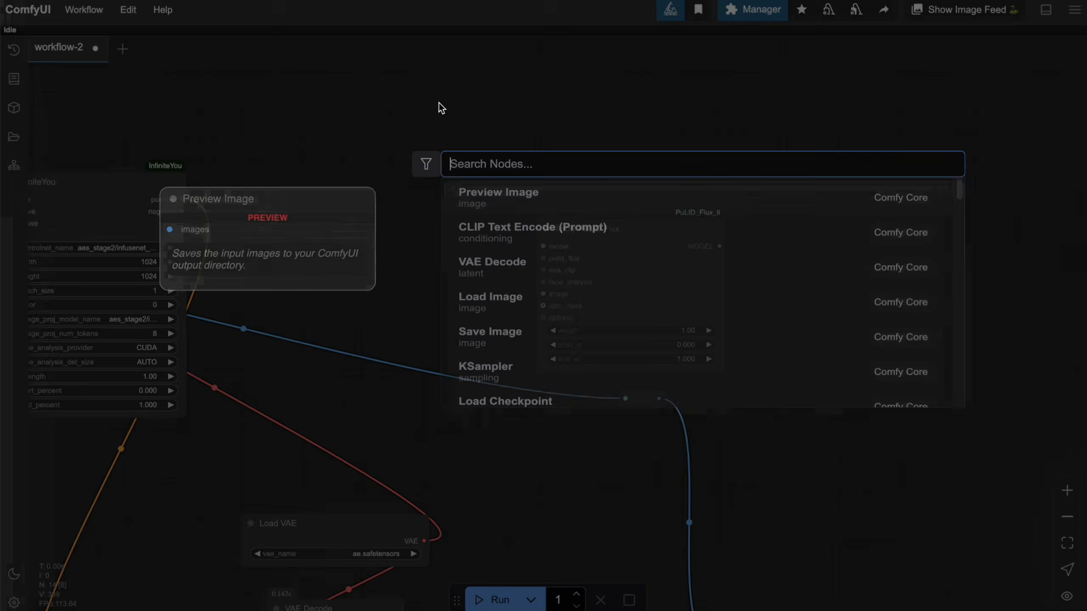
pyautogui.write('load puli')
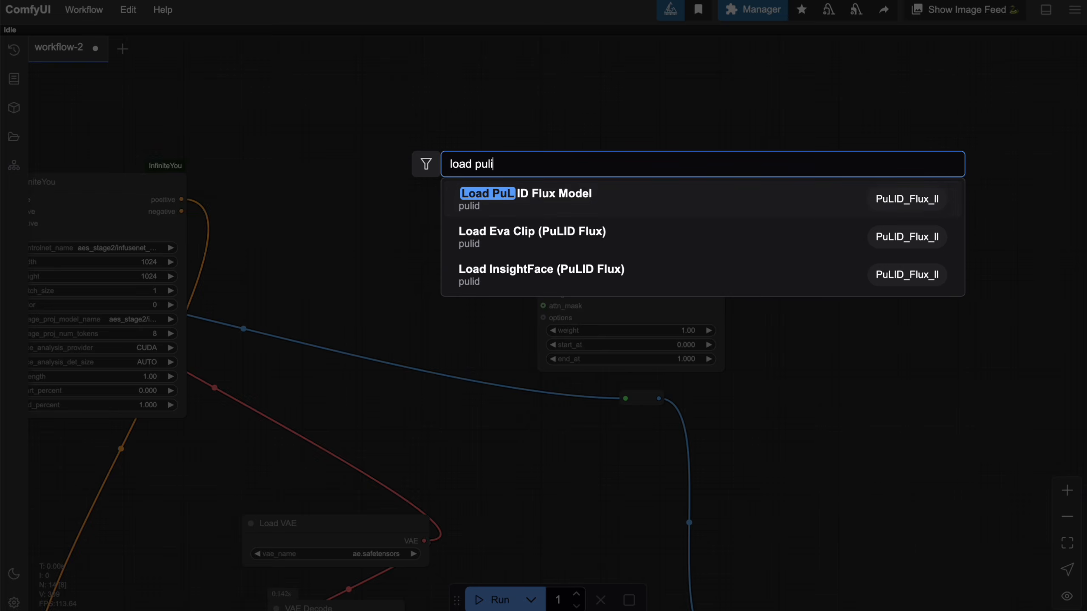
pyautogui.press('Return')
pyautogui.moveTo(621, 111); pyautogui.dragTo(543, 259)
# Add a Load Eva Clip (PuLID Flux) node and connect it to the eva_clip input of Apply PuLID Flux
pyautogui.moveTo(691, 79); pyautogui.dragTo(594, 109)
pyautogui.doubleClick(606, 121)
pyautogui.write('load ev')
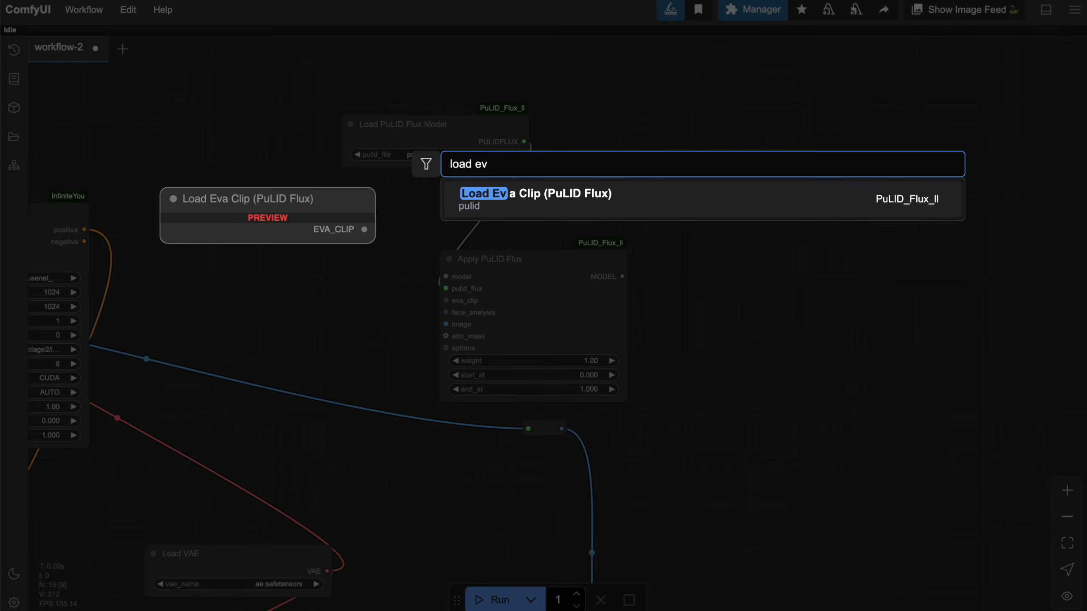
pyautogui.press('Return')
pyautogui.moveTo(791, 123); pyautogui.dragTo(471, 305)
# Add a Load InsightFace (PuLID Flux) node and connect it to the face_analysis input of Apply PuLID Flux
pyautogui.doubleClick(834, 204)
pyautogui.write('insi')
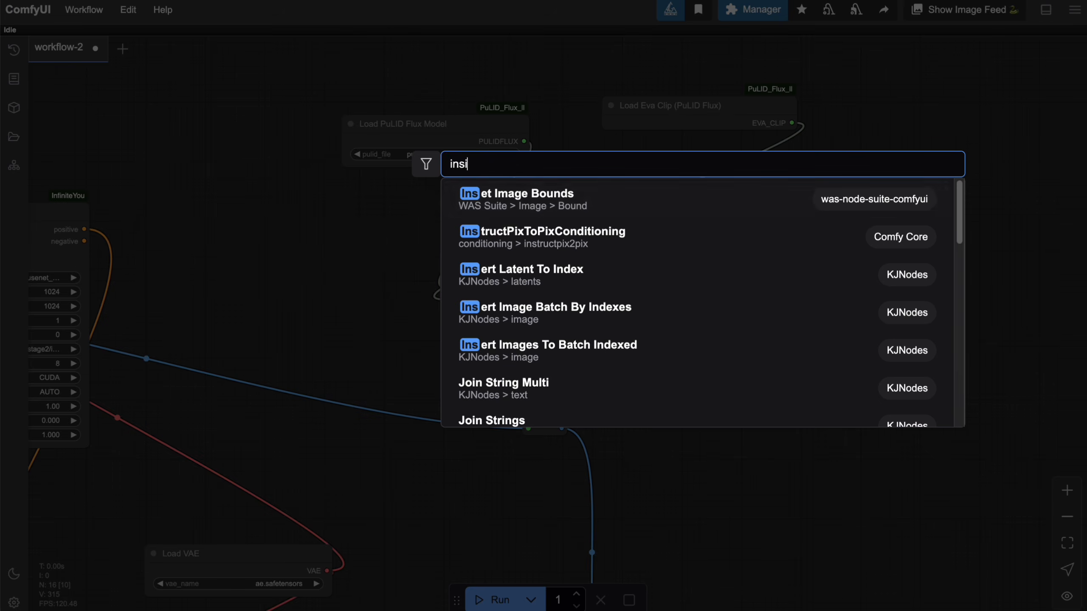
pyautogui.write('g')
pyautogui.press('Return')
pyautogui.moveTo(870, 195); pyautogui.dragTo(446, 312)
# Set the Load InsightFace provider to CUDA and move the Load PuLID Flux Model node closer to Load Eva Clip
pyautogui.click(809, 203)
pyautogui.click(804, 221)
pyautogui.moveTo(720, 340)
pyautogui.mouseDown()
pyautogui.moveTo(713, 336)
pyautogui.moveTo(732, 330)
pyautogui.mouseUp()
pyautogui.moveTo(472, 128); pyautogui.dragTo(514, 122)
# Connect the Load Image node's IMAGE output to the image input of Apply PuLID Flux
pyautogui.moveTo(428, 362); pyautogui.dragTo(607, 258)
pyautogui.scroll(-3, 551, 368)
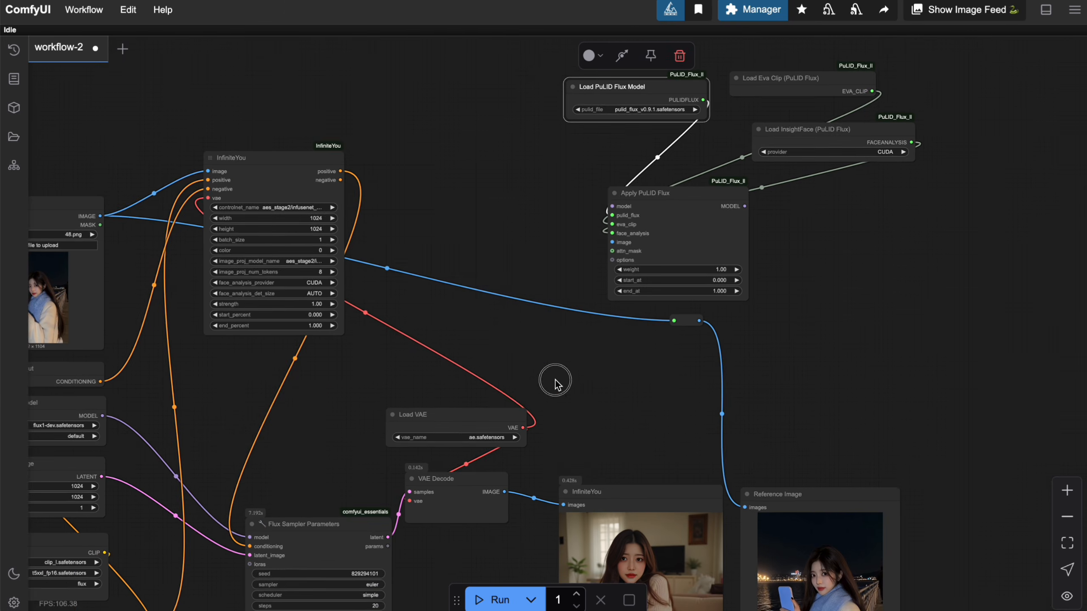
pyautogui.moveTo(556, 376); pyautogui.dragTo(630, 377)
pyautogui.moveTo(173, 217); pyautogui.dragTo(687, 244)
pyautogui.moveTo(695, 366); pyautogui.dragTo(619, 294)
pyautogui.moveTo(536, 308); pyautogui.dragTo(577, 299)
# Connect the Load Diffusion Model's MODEL output to the model input of Apply PuLID Flux
pyautogui.moveTo(140, 333); pyautogui.dragTo(649, 124)
pyautogui.hscroll(5, 533, 316)
pyautogui.scroll(2, 533, 316)
pyautogui.moveTo(505, 327); pyautogui.dragTo(488, 277)
pyautogui.scroll(-2, 438, 369)
pyautogui.moveTo(647, 152); pyautogui.dragTo(685, 284)
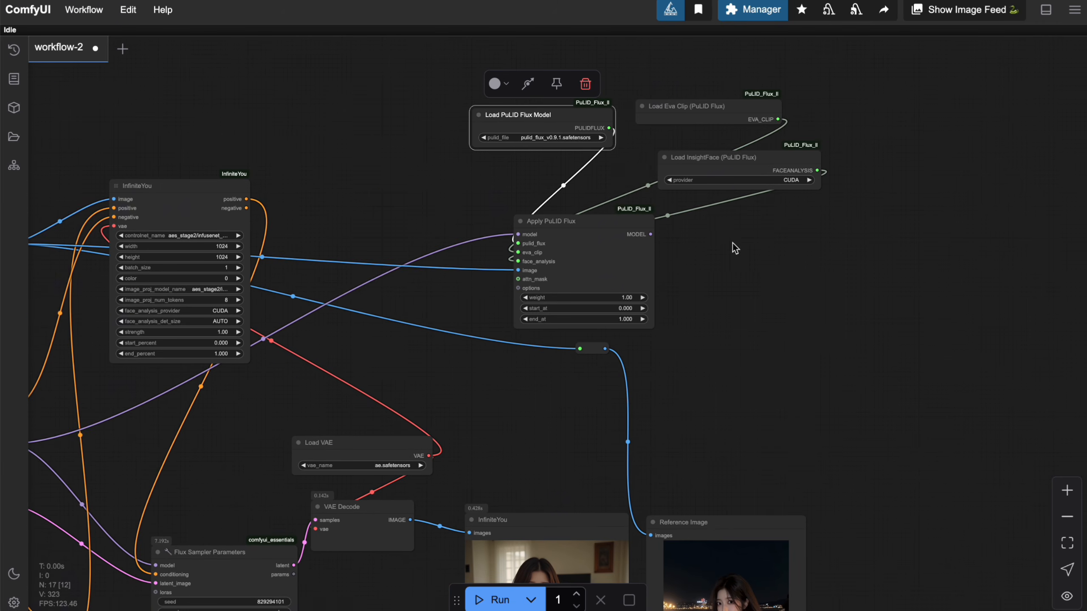
# Convert the four PuLID nodes into a group node named PuLID, overwriting the existing group node of that name
pyautogui.hscroll(6, 522, 310)
pyautogui.hscroll(-3, 597, 351)
pyautogui.hscroll(-1, 616, 324)
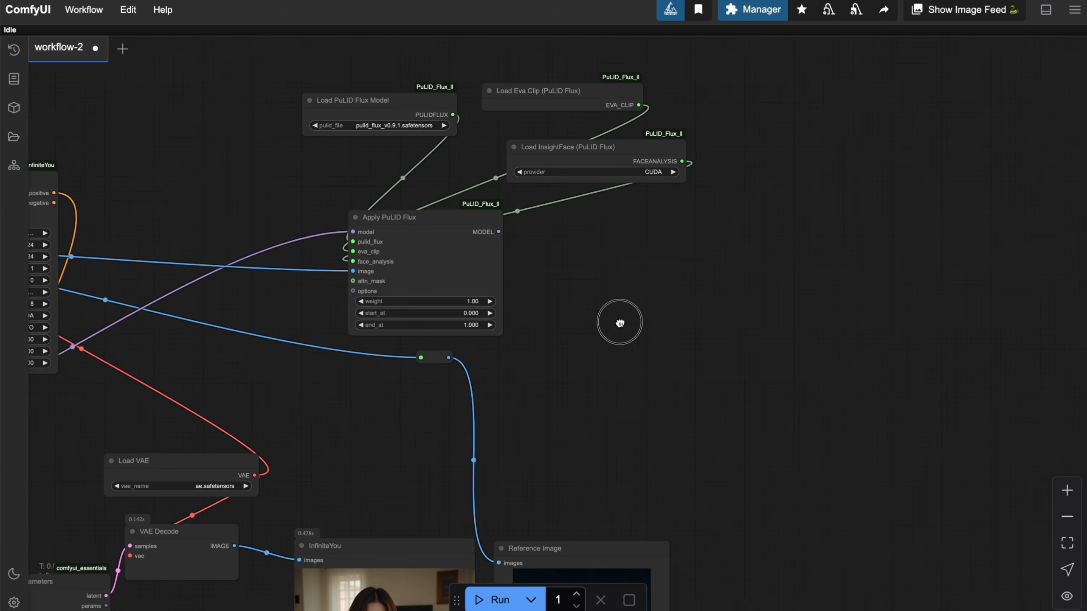
pyautogui.click(434, 124)
pyautogui.keyDown('shift'); pyautogui.click(439, 228); pyautogui.keyUp('shift')
pyautogui.keyDown('shift'); pyautogui.click(568, 105); pyautogui.keyUp('shift')
pyautogui.keyDown('shift'); pyautogui.click(619, 162); pyautogui.keyUp('shift')
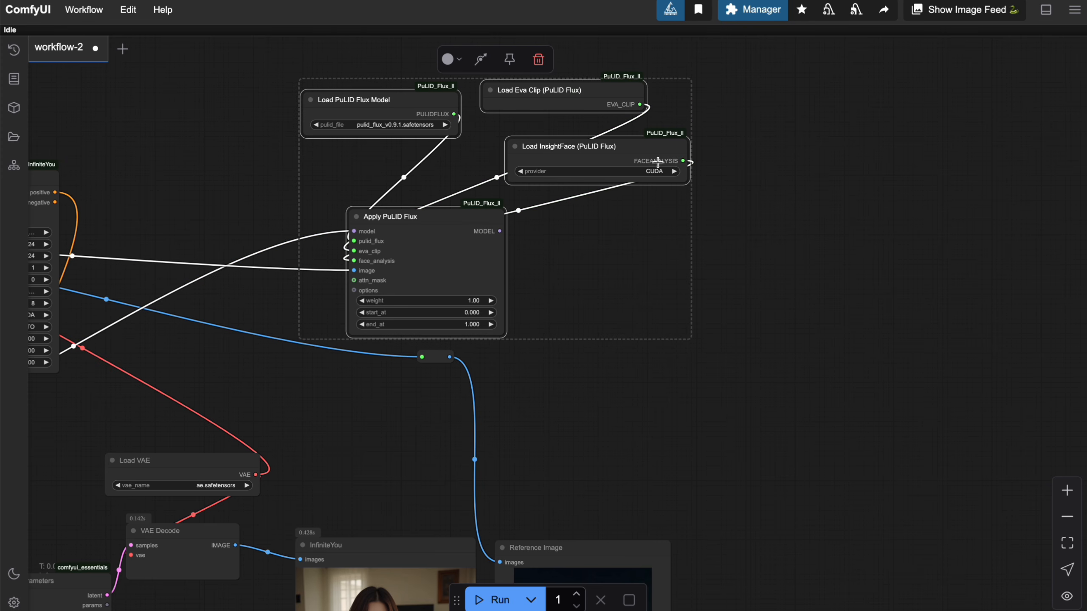
pyautogui.rightClick(669, 114)
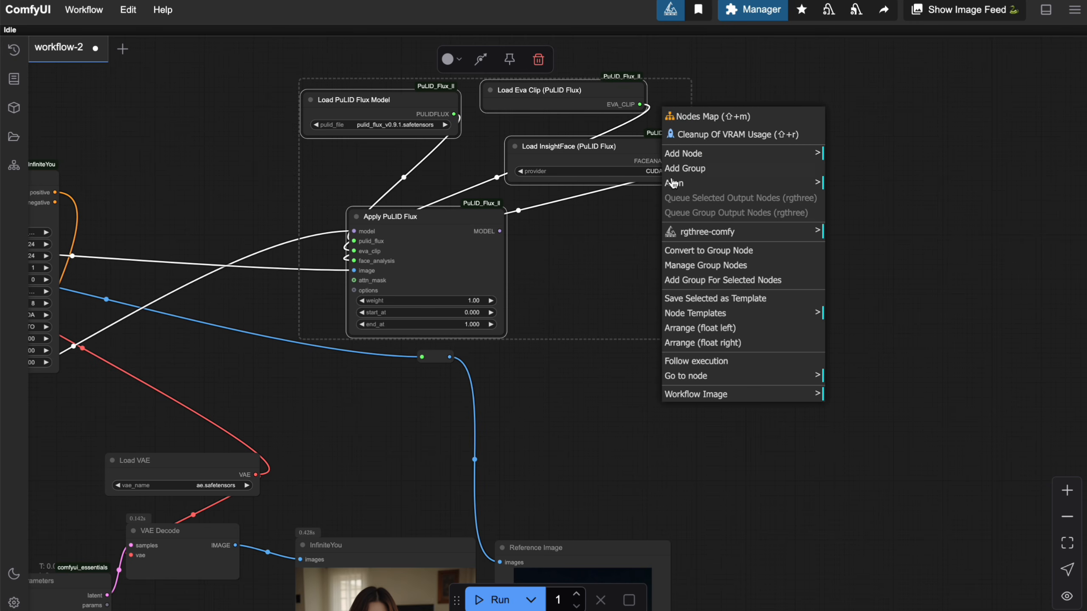
pyautogui.click(709, 252)
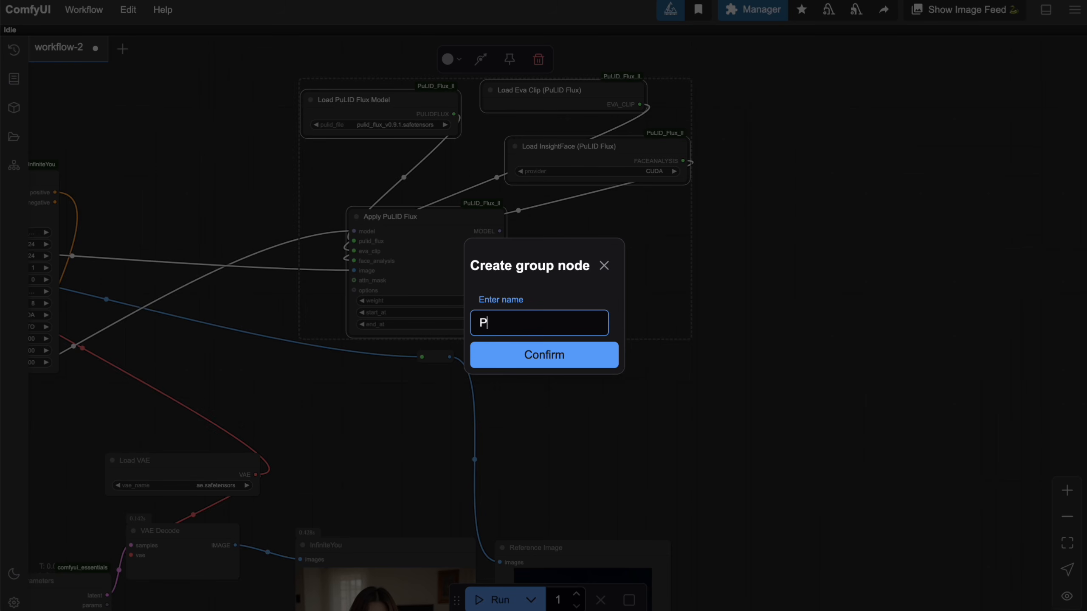
pyautogui.press('Return')
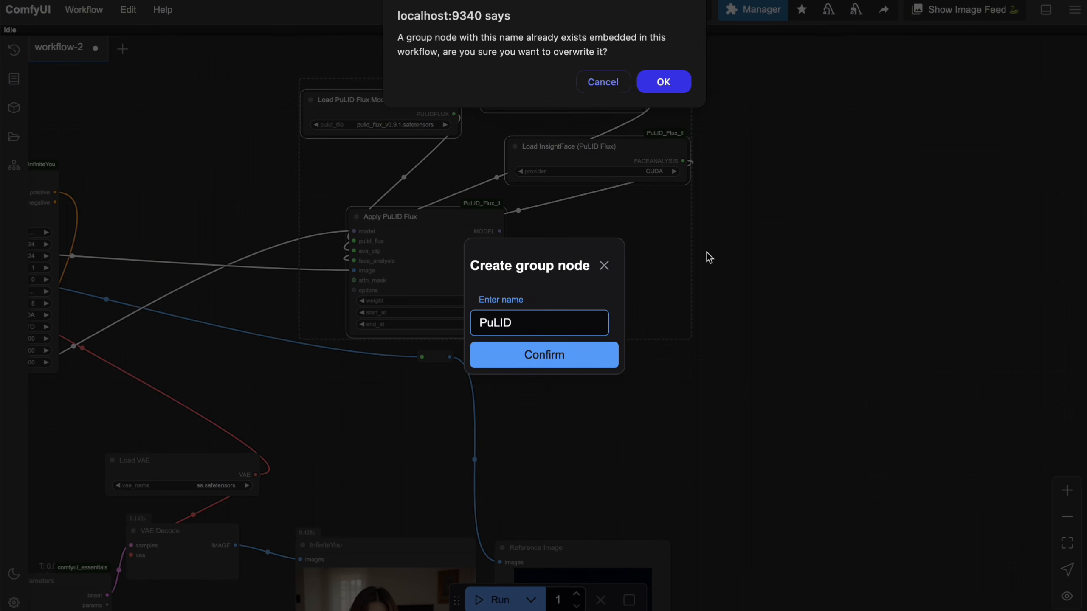
pyautogui.click(663, 82)
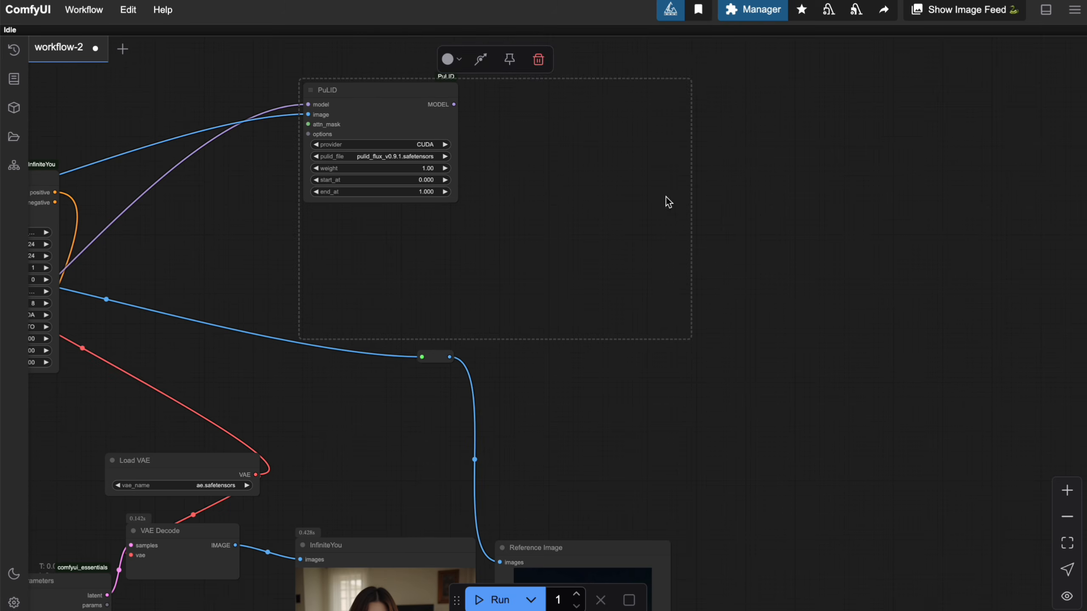
# Move the PuLID group node closer to the Reroute node and enlarge it
pyautogui.moveTo(658, 329); pyautogui.dragTo(776, 352)
pyautogui.moveTo(486, 129); pyautogui.dragTo(458, 226)
pyautogui.moveTo(656, 258); pyautogui.dragTo(759, 220)
pyautogui.scroll(-2, 752, 225)
pyautogui.scroll(7, 752, 227)
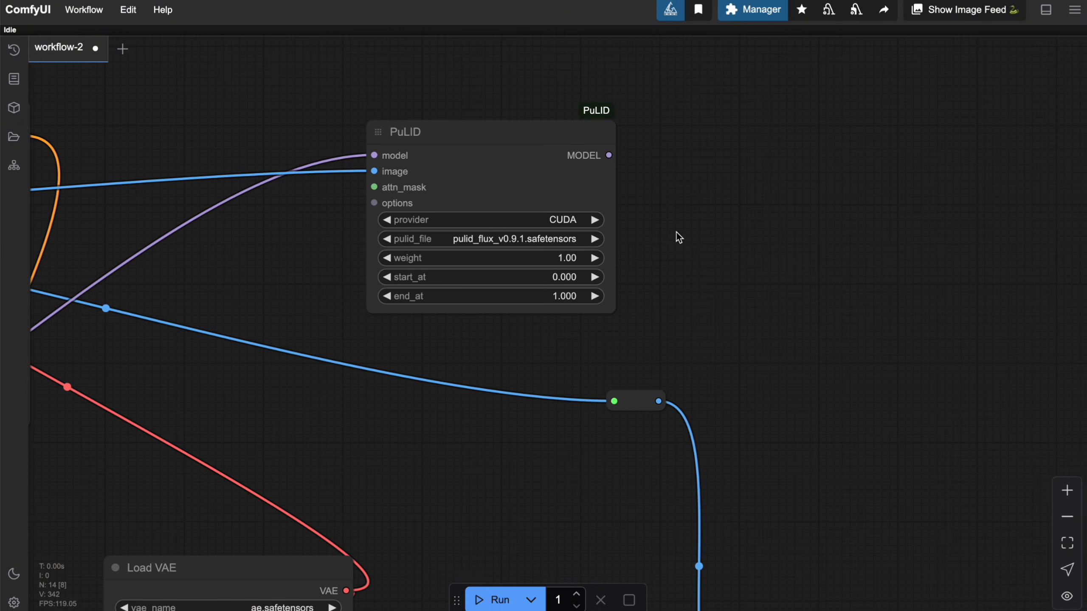
pyautogui.moveTo(589, 128); pyautogui.dragTo(513, 96)
pyautogui.moveTo(643, 264); pyautogui.dragTo(670, 337)
pyautogui.moveTo(759, 301); pyautogui.dragTo(858, 198)
pyautogui.scroll(-2, 897, 254)
pyautogui.moveTo(795, 117); pyautogui.dragTo(822, 336)
pyautogui.moveTo(965, 361); pyautogui.dragTo(867, 249)
pyautogui.scroll(-2, 868, 249)
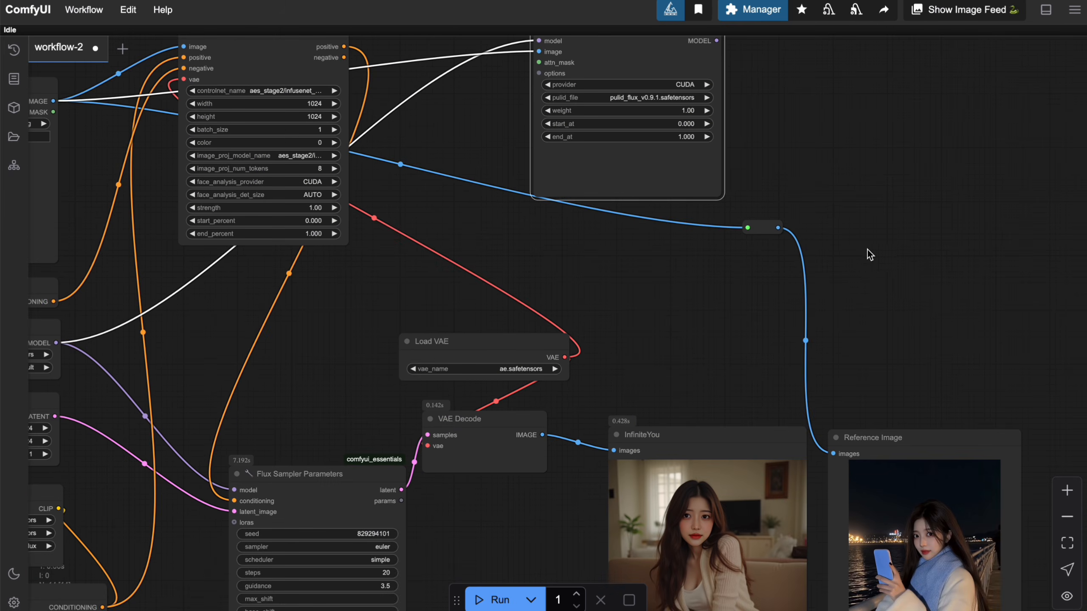
# Connect the PuLID node's MODEL output to the model input of Flux Sampler Parameters
pyautogui.scroll(2, 798, 293)
pyautogui.moveTo(703, 81); pyautogui.dragTo(221, 530)
pyautogui.moveTo(688, 353); pyautogui.dragTo(664, 380)
pyautogui.moveTo(798, 199); pyautogui.dragTo(783, 212)
# Bypass the InfiniteYou group node so that only PuLID is active
pyautogui.click(609, 164)
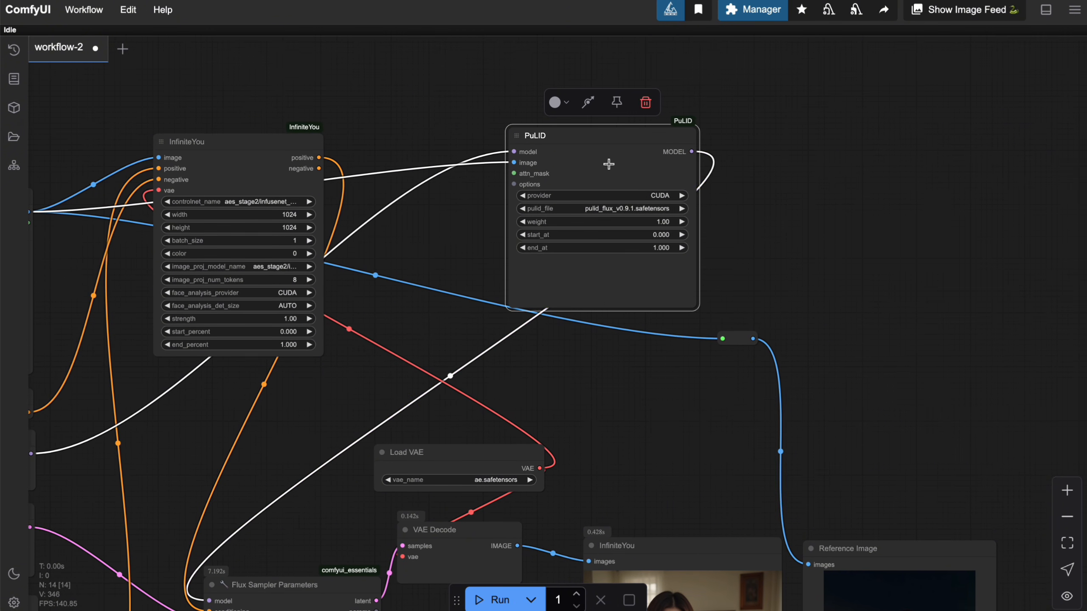
pyautogui.click(463, 195)
pyautogui.click(285, 154)
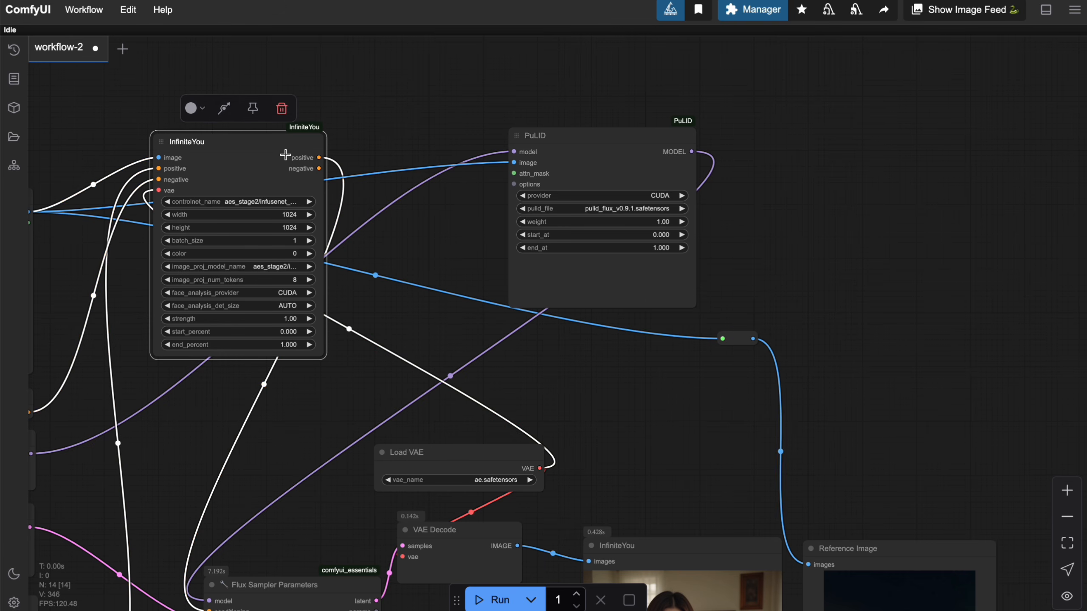
pyautogui.click(224, 108)
pyautogui.scroll(-3, 461, 97)
pyautogui.click(242, 107)
pyautogui.moveTo(713, 422); pyautogui.dragTo(725, 393)
pyautogui.click(630, 364)
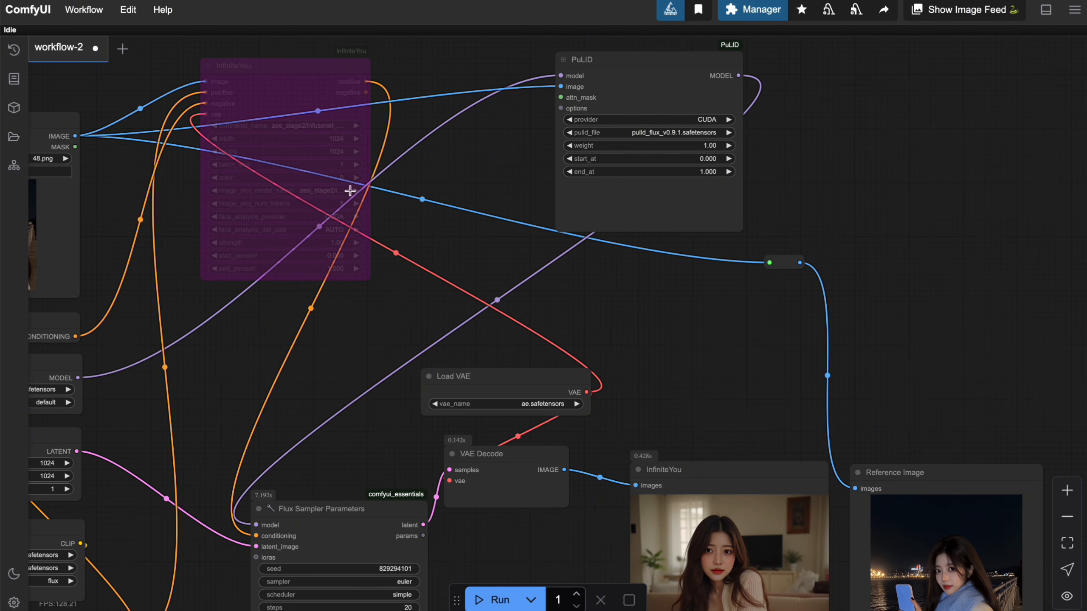
# Trace the connections from Load Image through the PuLID node to Flux Sampler Parameters
pyautogui.hscroll(-2, 395, 432)
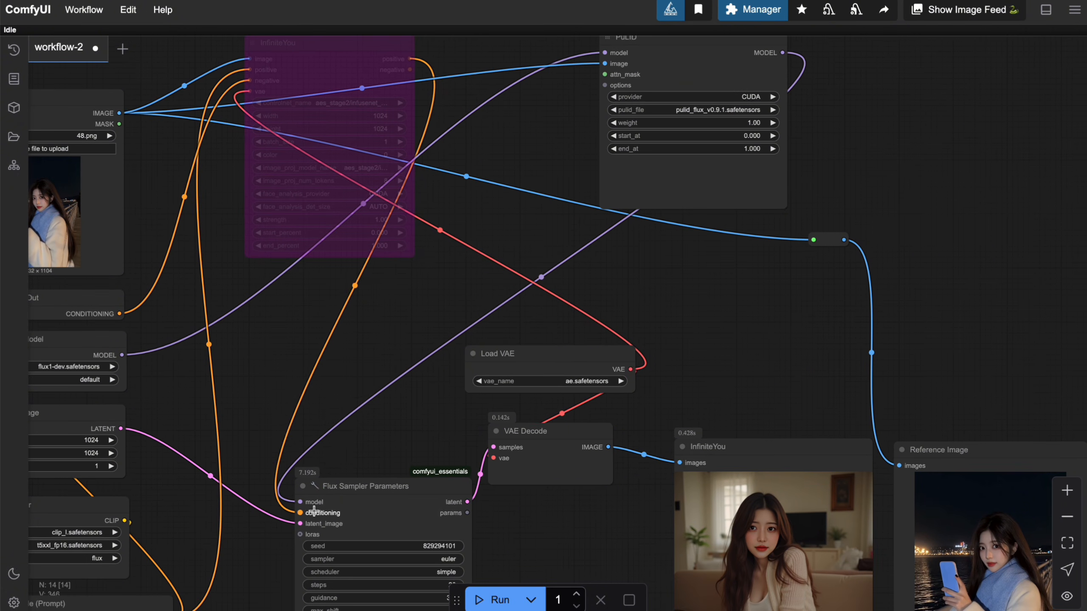
pyautogui.moveTo(578, 192); pyautogui.dragTo(613, 214)
pyautogui.click(132, 138)
pyautogui.click(603, 196)
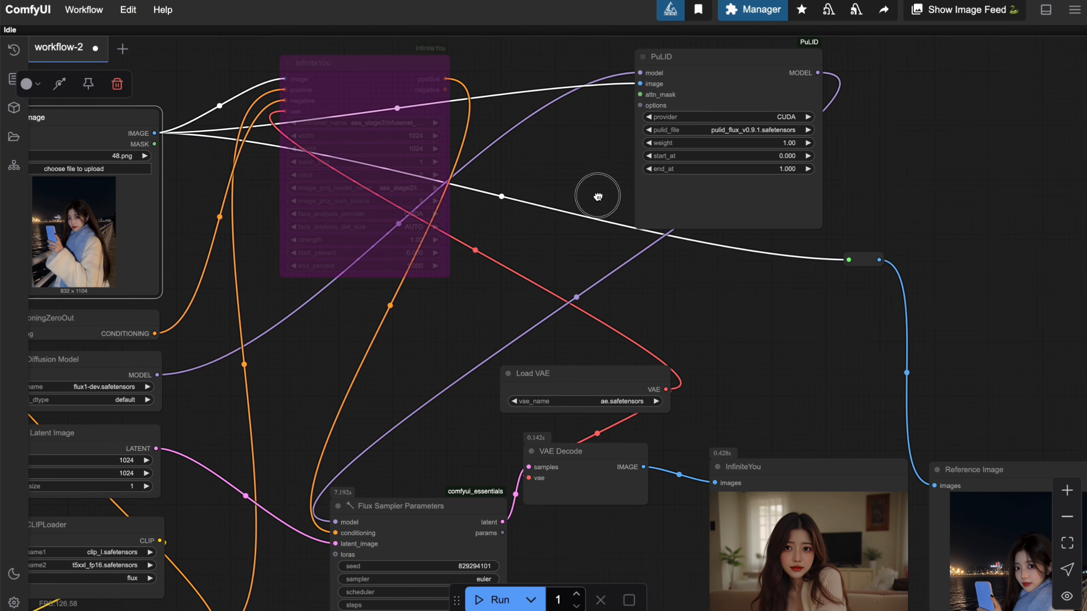
pyautogui.hscroll(3, 610, 86)
pyautogui.click(611, 82)
pyautogui.hscroll(3, 706, 146)
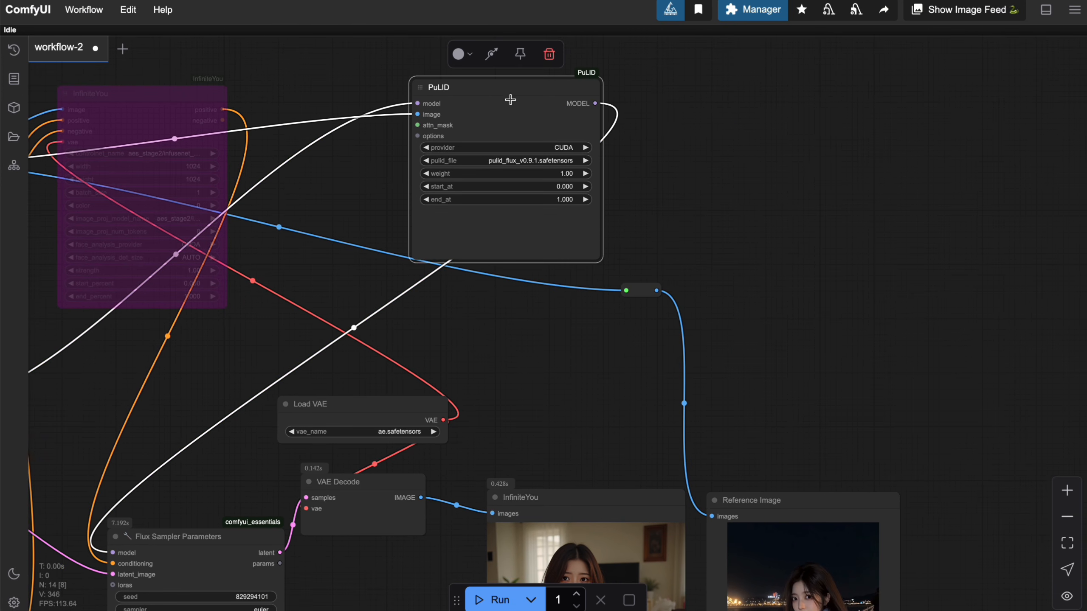
pyautogui.scroll(-3, 680, 229)
pyautogui.scroll(2, 582, 329)
pyautogui.moveTo(590, 373)
pyautogui.mouseDown()
pyautogui.moveTo(539, 291)
pyautogui.moveTo(517, 333)
pyautogui.moveTo(679, 406)
pyautogui.moveTo(588, 383)
pyautogui.mouseUp()
# Run the workflow with only PuLID active and compare the generated portrait with the Reference Image
pyautogui.click(504, 606)
pyautogui.moveTo(569, 316); pyautogui.dragTo(524, 317)
pyautogui.scroll(-1, 606, 399)
pyautogui.scroll(-1, 570, 396)
pyautogui.scroll(2, 527, 321)
pyautogui.scroll(-2, 527, 321)
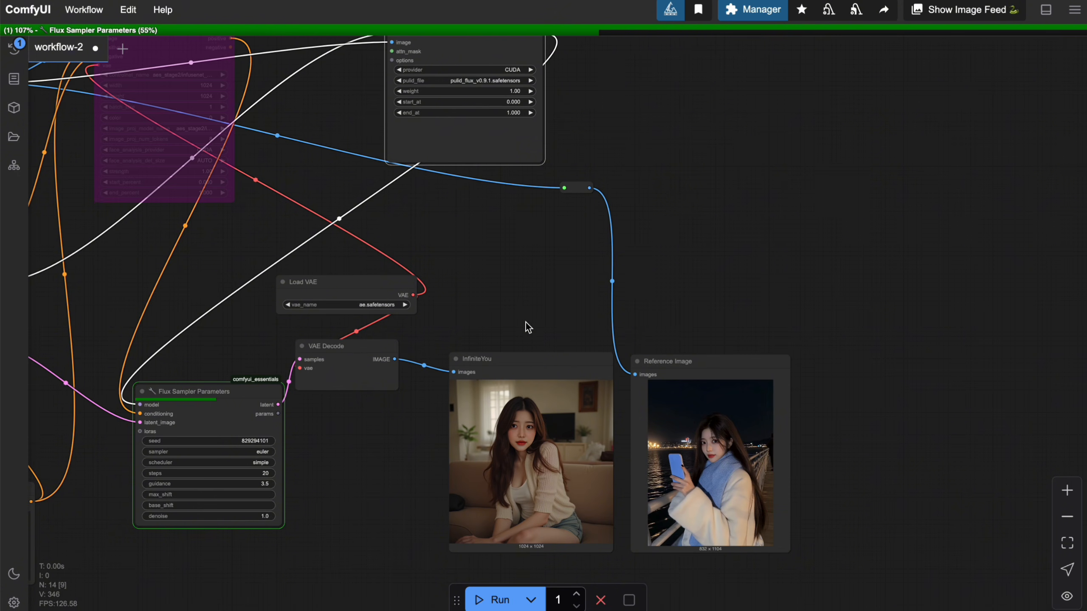
pyautogui.moveTo(720, 279); pyautogui.dragTo(824, 196)
pyautogui.scroll(3, 673, 246)
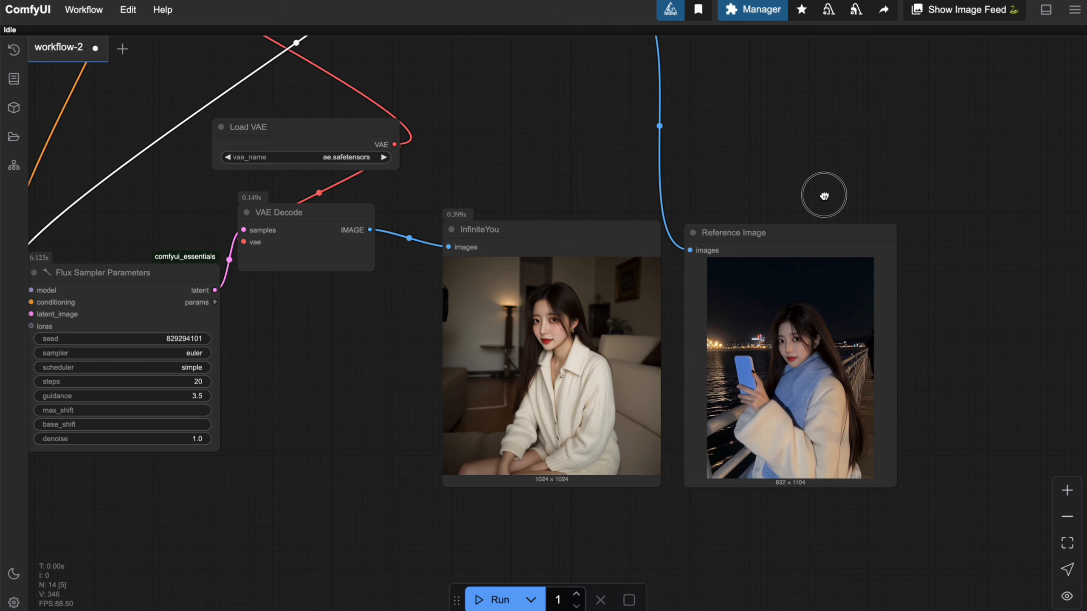
pyautogui.moveTo(824, 195); pyautogui.dragTo(825, 195)
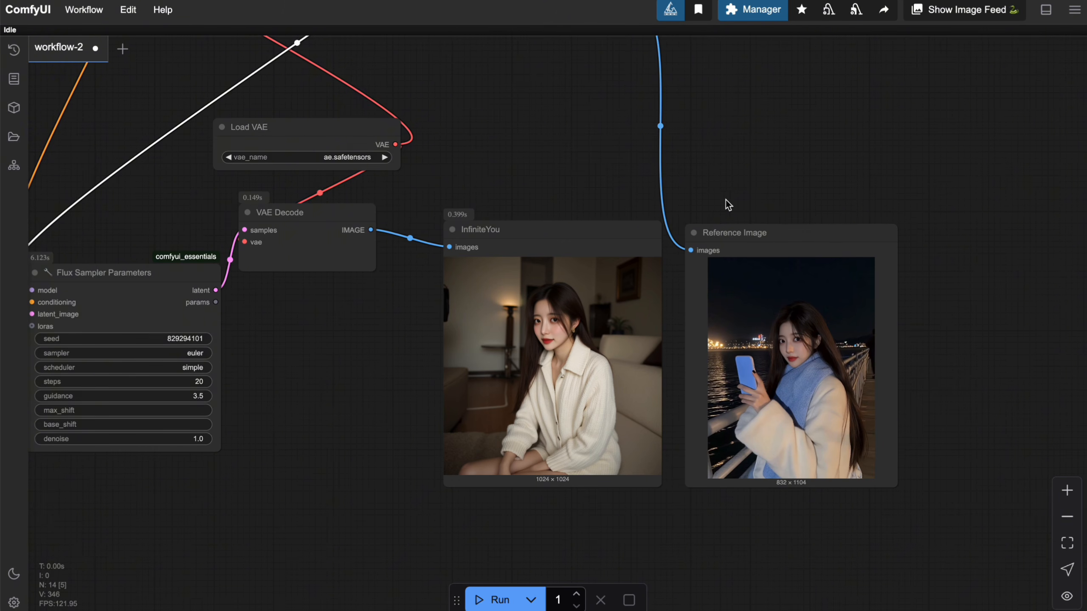
# Bypass the PuLID node and re-enable the InfiniteYou group node
pyautogui.moveTo(739, 159); pyautogui.dragTo(947, 351)
pyautogui.scroll(-2, 948, 351)
pyautogui.moveTo(1013, 332); pyautogui.dragTo(977, 381)
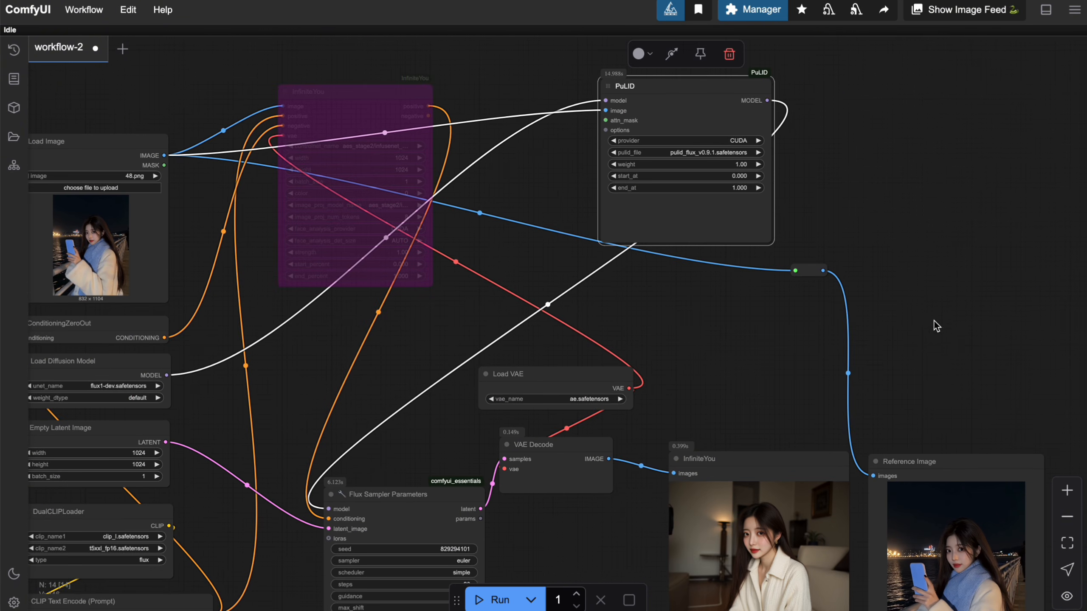
pyautogui.moveTo(936, 325); pyautogui.dragTo(920, 306)
pyautogui.click(864, 248)
pyautogui.click(689, 74)
pyautogui.moveTo(938, 162); pyautogui.dragTo(869, 237)
pyautogui.click(613, 117)
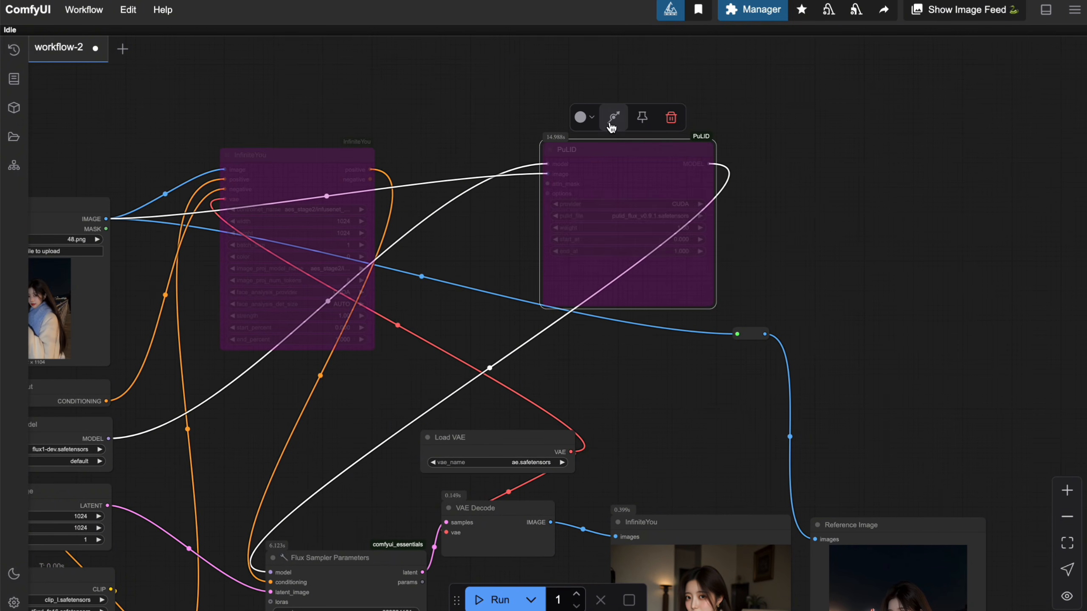
pyautogui.click(325, 165)
pyautogui.click(282, 122)
# Run the workflow again with only InfiniteYou active and bring the preview nodes into view
pyautogui.moveTo(782, 245); pyautogui.dragTo(729, 172)
pyautogui.click(492, 599)
pyautogui.moveTo(903, 393); pyautogui.dragTo(870, 320)
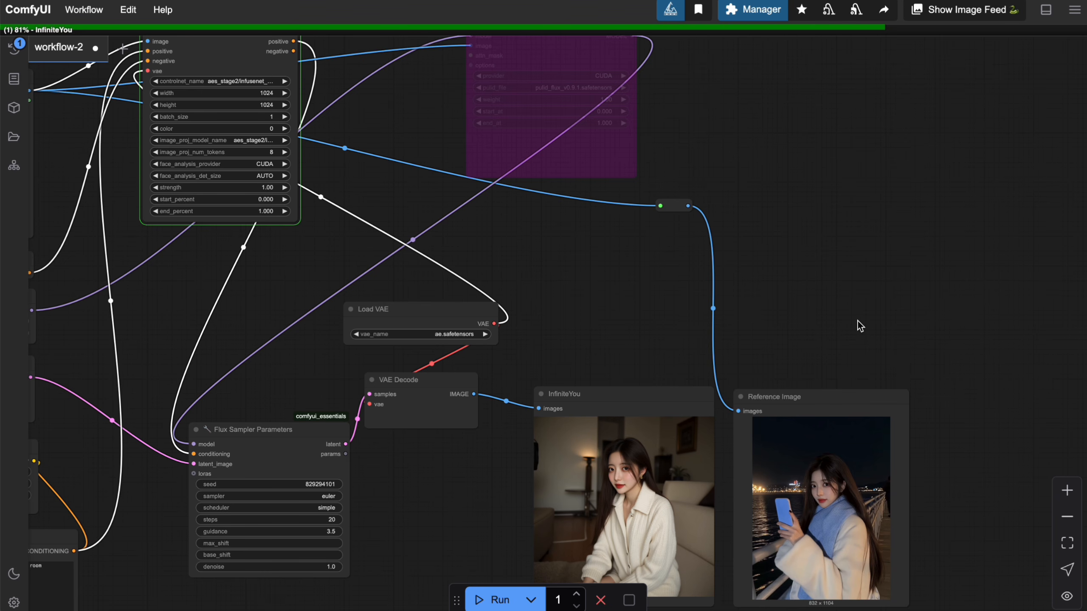
pyautogui.moveTo(858, 321); pyautogui.dragTo(787, 265)
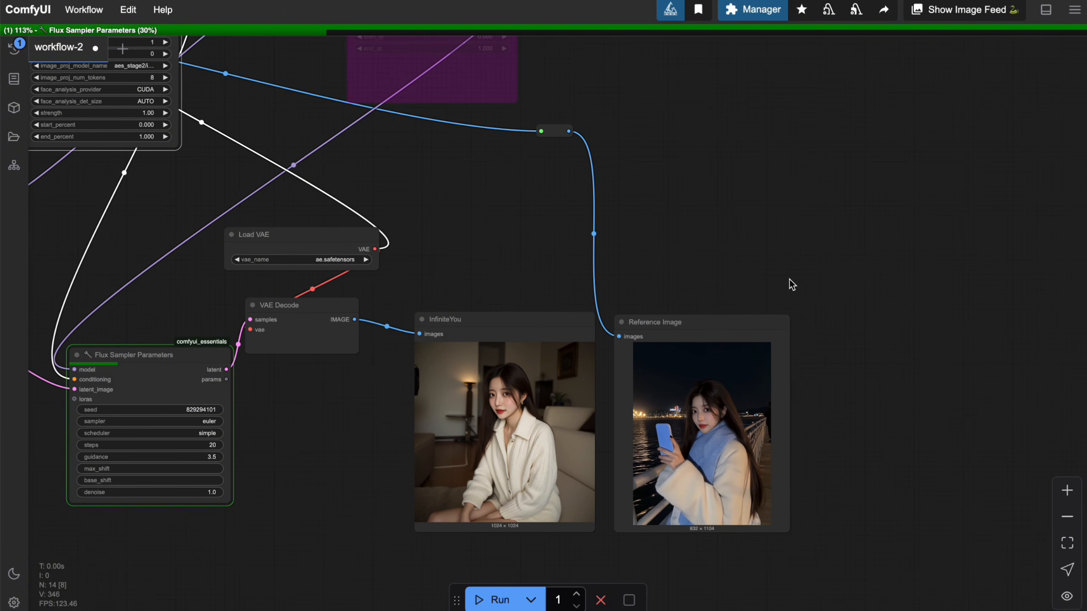
# Compare the finished InfiniteYou portrait with the Reference Image side by side
pyautogui.scroll(1, 788, 280)
pyautogui.moveTo(839, 305); pyautogui.dragTo(829, 287)
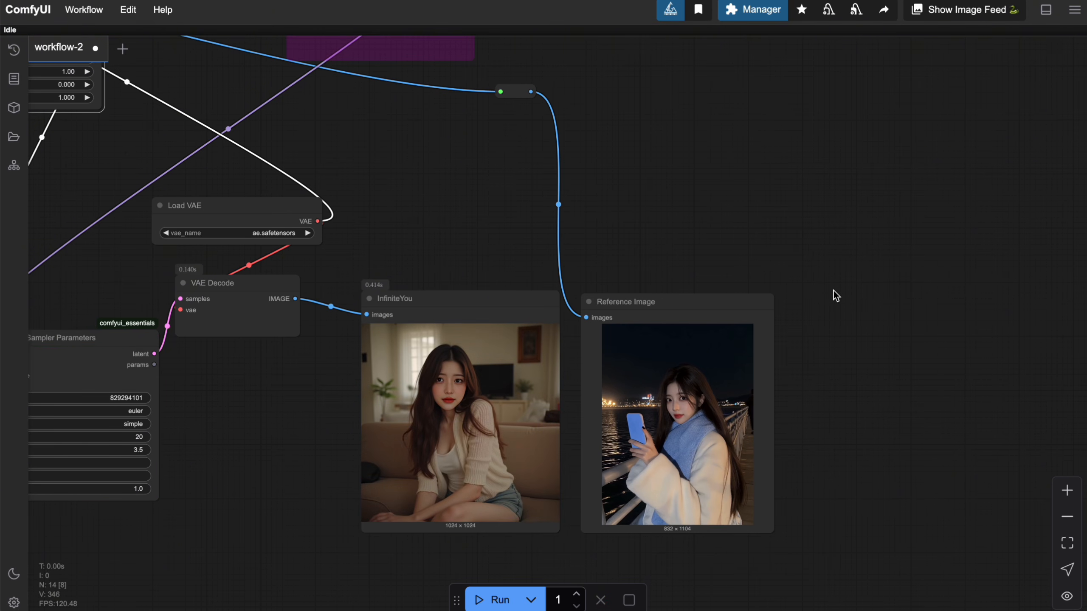
pyautogui.scroll(3, 921, 368)
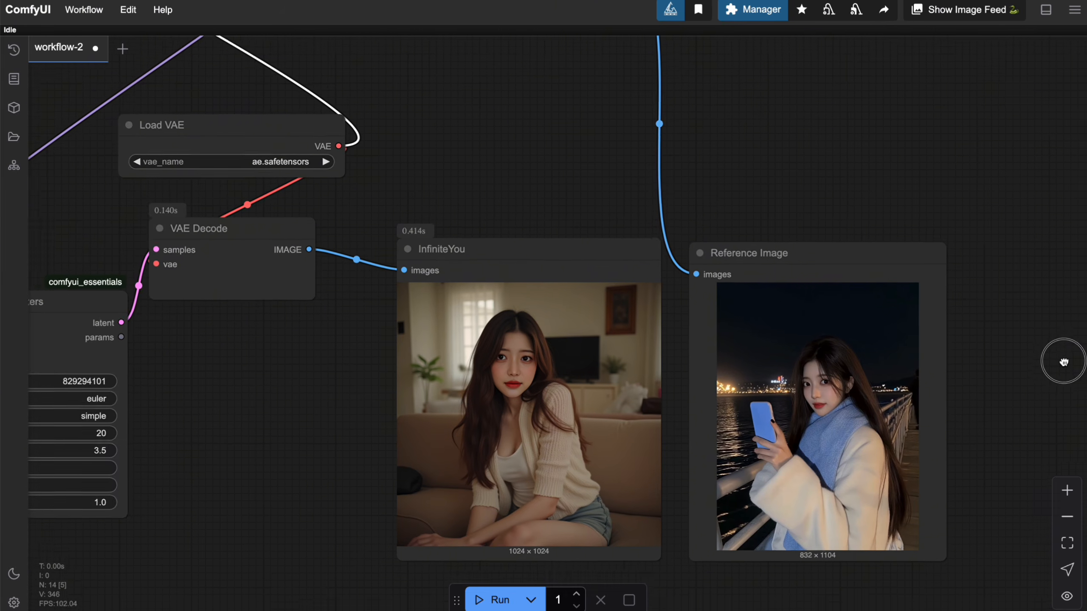
pyautogui.scroll(-4, 964, 376)
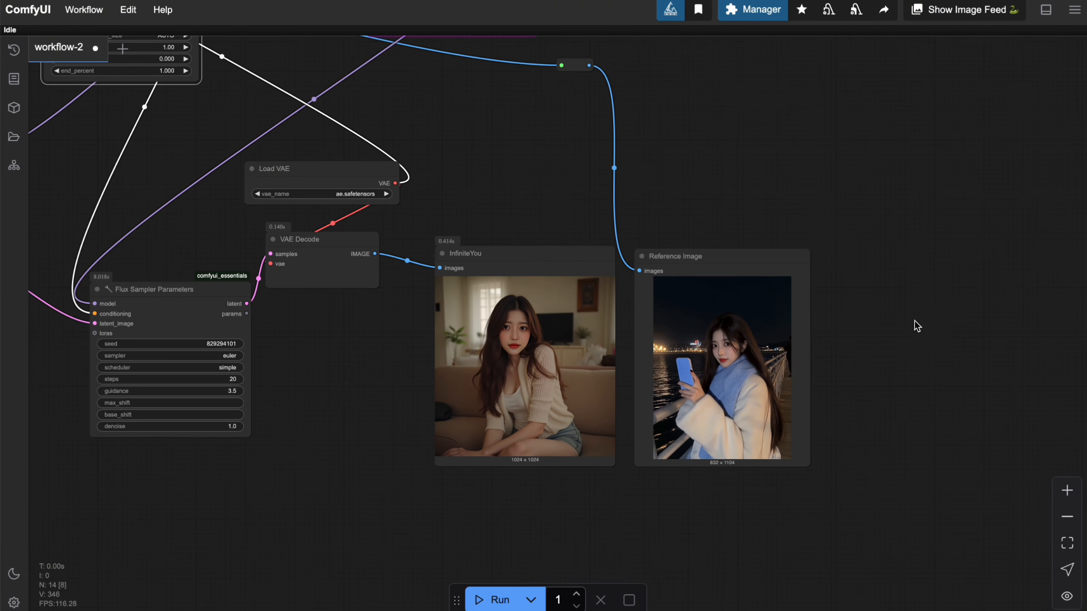
# Add a Preview Image node beside the Reference Image node and enlarge it to match the other previews
pyautogui.moveTo(772, 349); pyautogui.dragTo(809, 343)
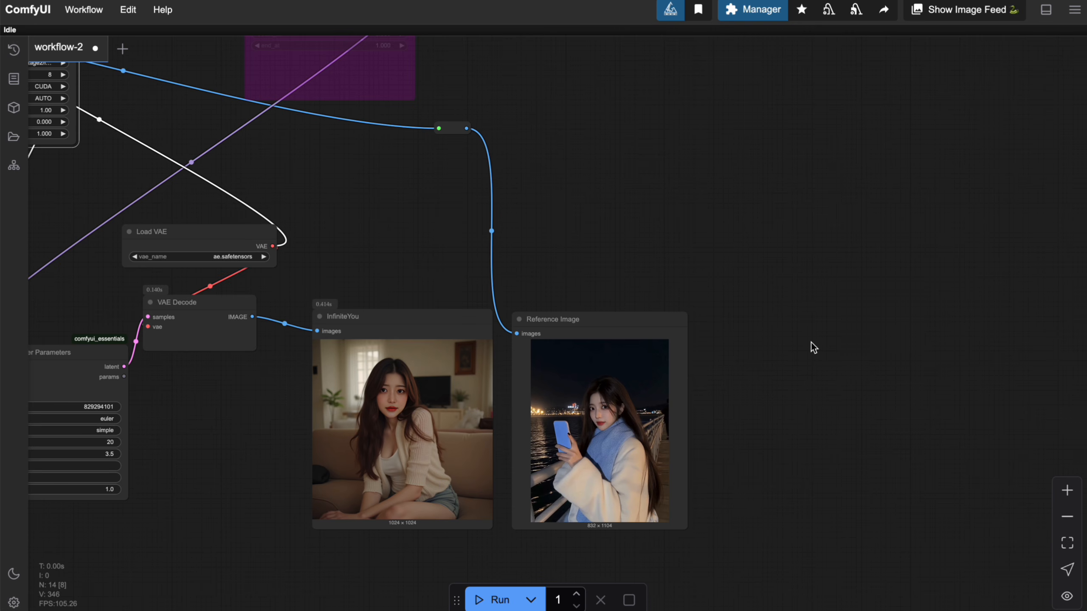
pyautogui.doubleClick(810, 337)
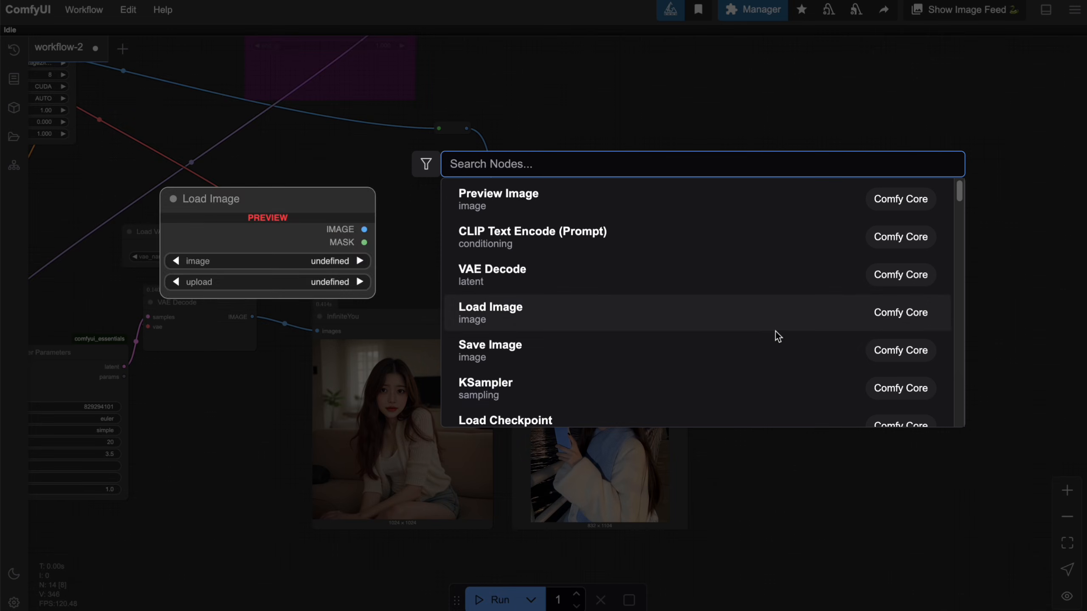
pyautogui.write('pre')
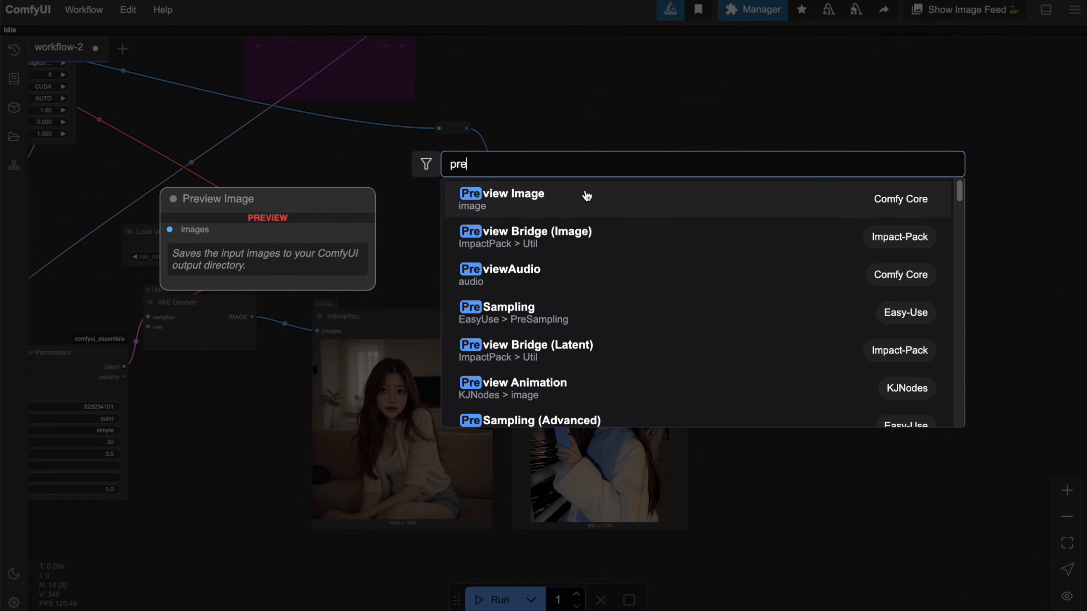
pyautogui.click(584, 193)
pyautogui.moveTo(783, 327); pyautogui.dragTo(729, 321)
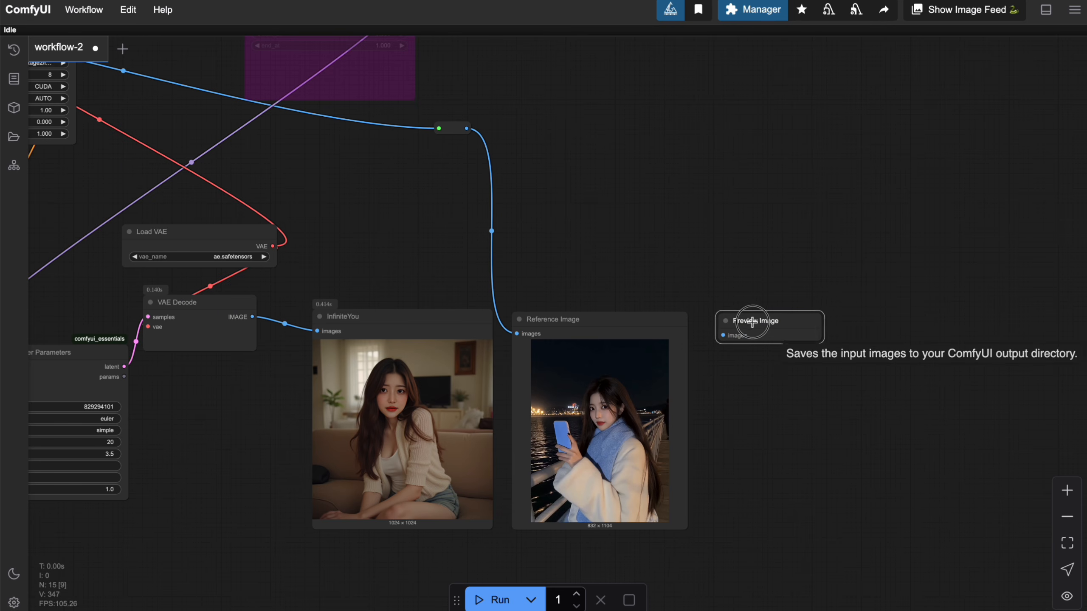
pyautogui.scroll(2, 845, 451)
pyautogui.scroll(1, 820, 441)
pyautogui.moveTo(793, 427); pyautogui.dragTo(723, 358)
pyautogui.moveTo(750, 247); pyautogui.dragTo(867, 471)
# Title the new preview node PuLID
pyautogui.click(683, 220)
pyautogui.doubleClick(683, 222)
pyautogui.write('PuLID')
pyautogui.press('Return')
pyautogui.moveTo(929, 303); pyautogui.dragTo(1011, 358)
# Review the InfiniteYou and PuLID group nodes and the three preview nodes across the workflow
pyautogui.scroll(2, 904, 294)
pyautogui.scroll(-1, 998, 336)
pyautogui.moveTo(684, 184); pyautogui.dragTo(813, 162)
pyautogui.scroll(-1, 750, 185)
pyautogui.scroll(-1, 750, 185)
pyautogui.moveTo(624, 161); pyautogui.dragTo(647, 315)
pyautogui.scroll(-3, 646, 316)
pyautogui.hscroll(-2, 717, 274)
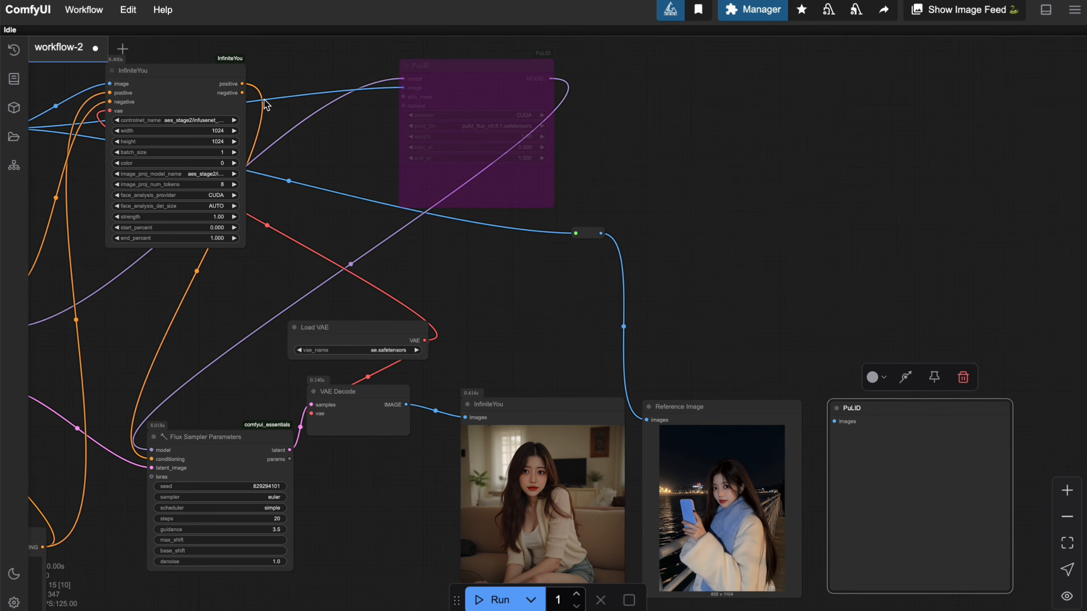
pyautogui.click(484, 75)
pyautogui.moveTo(733, 195); pyautogui.dragTo(607, 74)
pyautogui.moveTo(648, 208); pyautogui.dragTo(645, 169)
pyautogui.scroll(2, 587, 191)
pyautogui.click(384, 247)
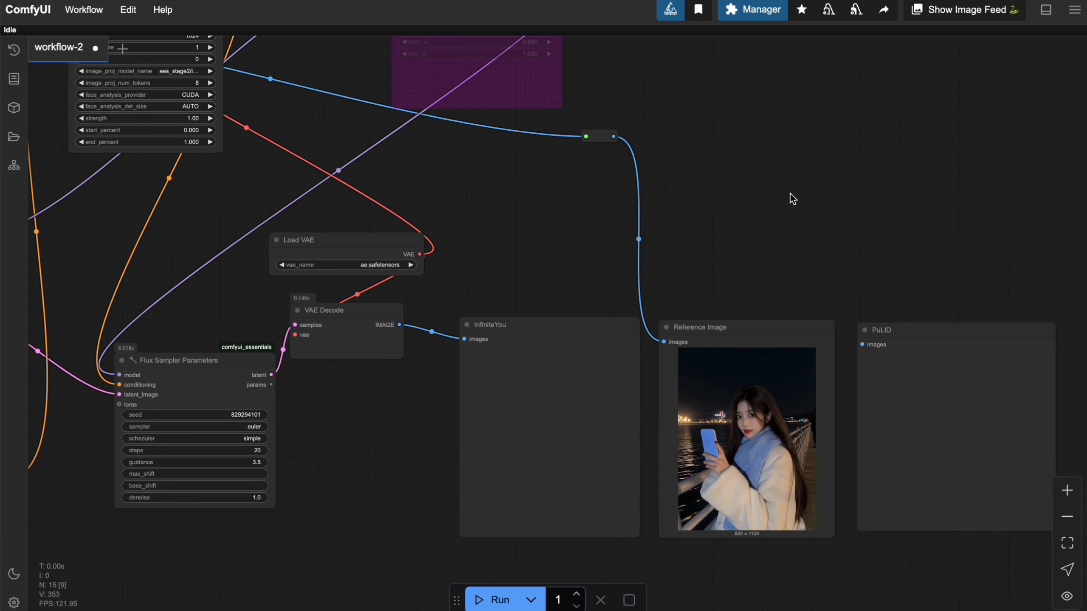
pyautogui.scroll(5, 789, 197)
pyautogui.hscroll(-2, 789, 197)
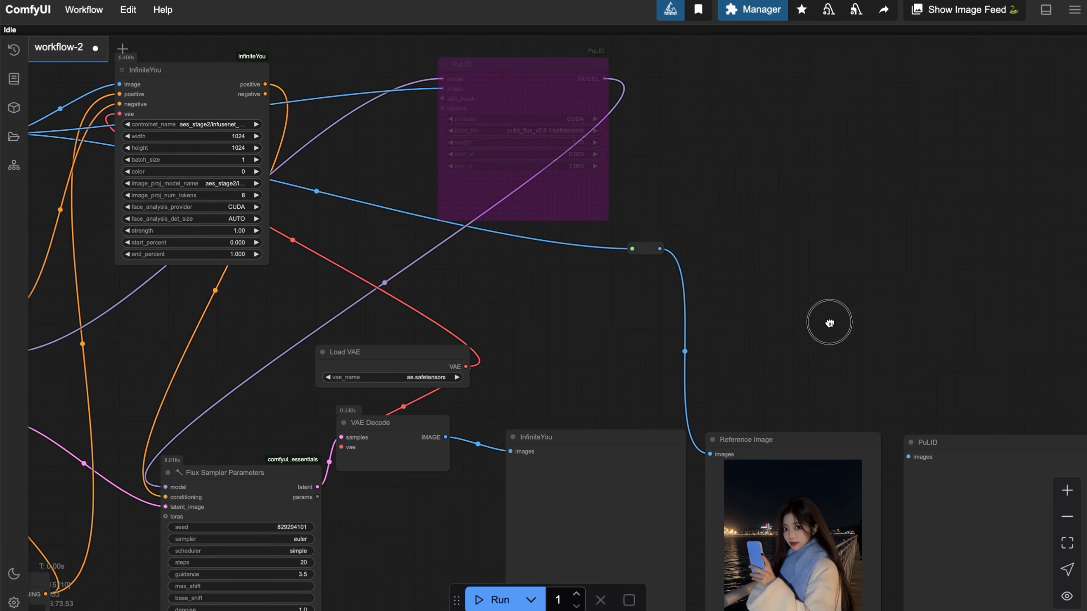
pyautogui.click(559, 119)
pyautogui.click(224, 124)
pyautogui.click(834, 258)
pyautogui.hscroll(2, 835, 258)
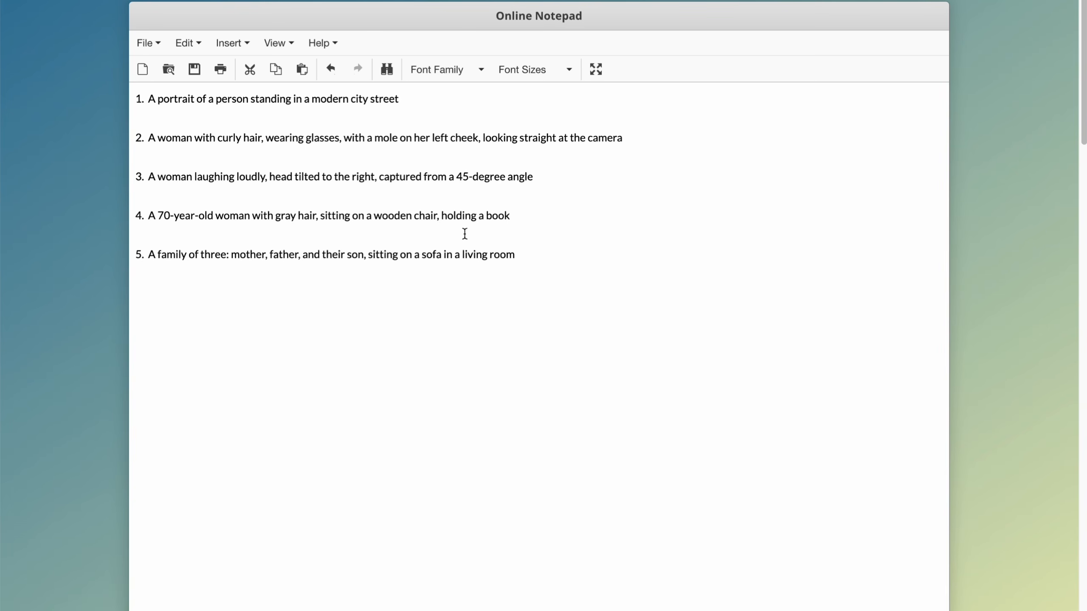
# Copy "A portrait of a person standing in a modern city street" from Online Notepad and replace the CLIP Text Encode prompt in ComfyUI with it
pyautogui.moveTo(402, 99); pyautogui.dragTo(151, 97)
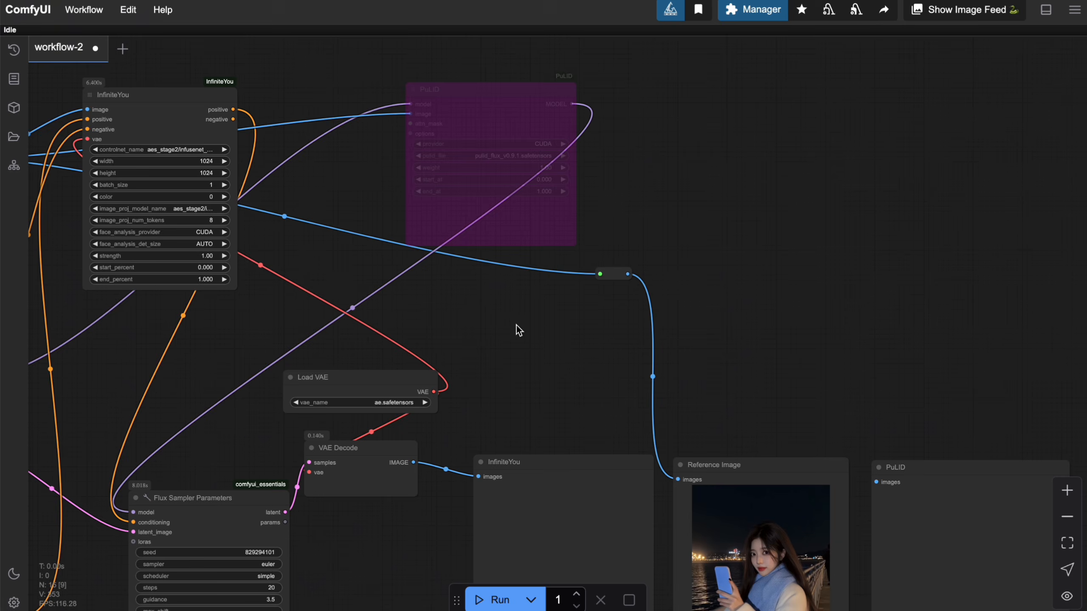
pyautogui.hscroll(-10, 515, 325)
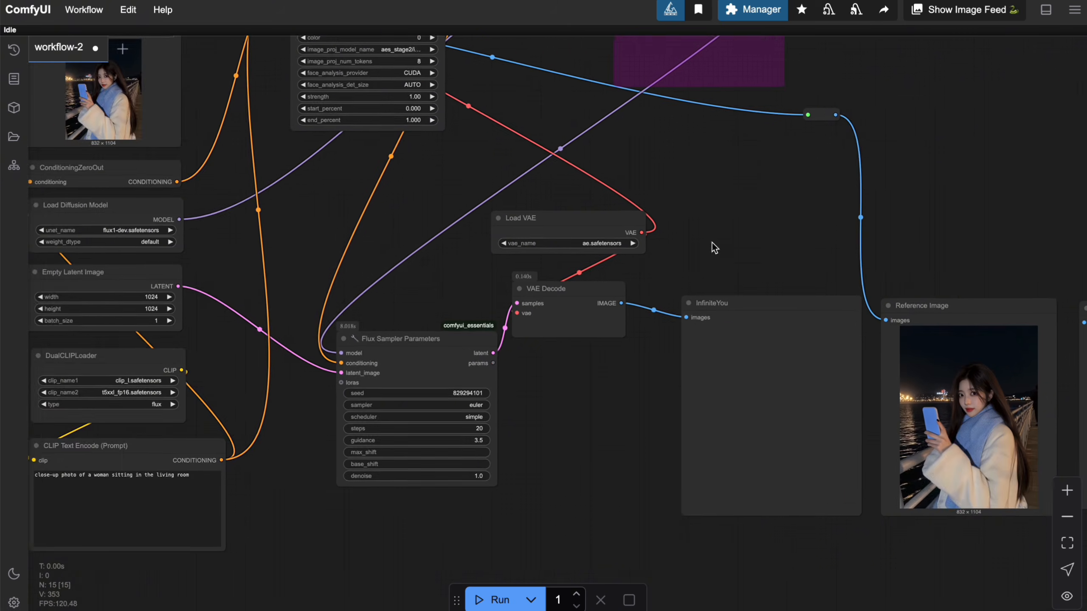
pyautogui.doubleClick(341, 351)
pyautogui.hotkey('ctrl', 'a')
pyautogui.hotkey('ctrl', 'v')
pyautogui.moveTo(706, 318); pyautogui.dragTo(714, 402)
pyautogui.scroll(2, 476, 372)
pyautogui.scroll(-2, 604, 403)
pyautogui.scroll(5, 416, 427)
pyautogui.moveTo(416, 421); pyautogui.dragTo(351, 391)
pyautogui.scroll(-2, 377, 394)
# Check the InfiniteYou preview's link to VAE Decode and the InfiniteYou group node's connections
pyautogui.moveTo(812, 305); pyautogui.dragTo(525, 461)
pyautogui.scroll(-3, 525, 460)
pyautogui.moveTo(834, 238); pyautogui.dragTo(863, 374)
pyautogui.moveTo(809, 416); pyautogui.dragTo(638, 315)
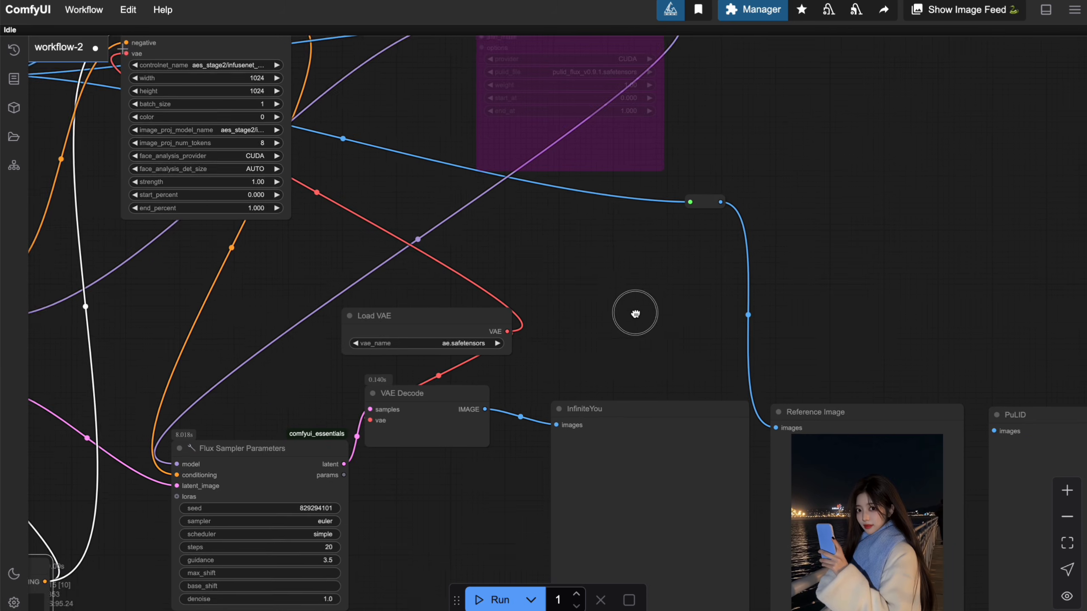
pyautogui.moveTo(695, 351); pyautogui.dragTo(648, 305)
pyautogui.moveTo(595, 331); pyautogui.dragTo(615, 333)
pyautogui.click(582, 367)
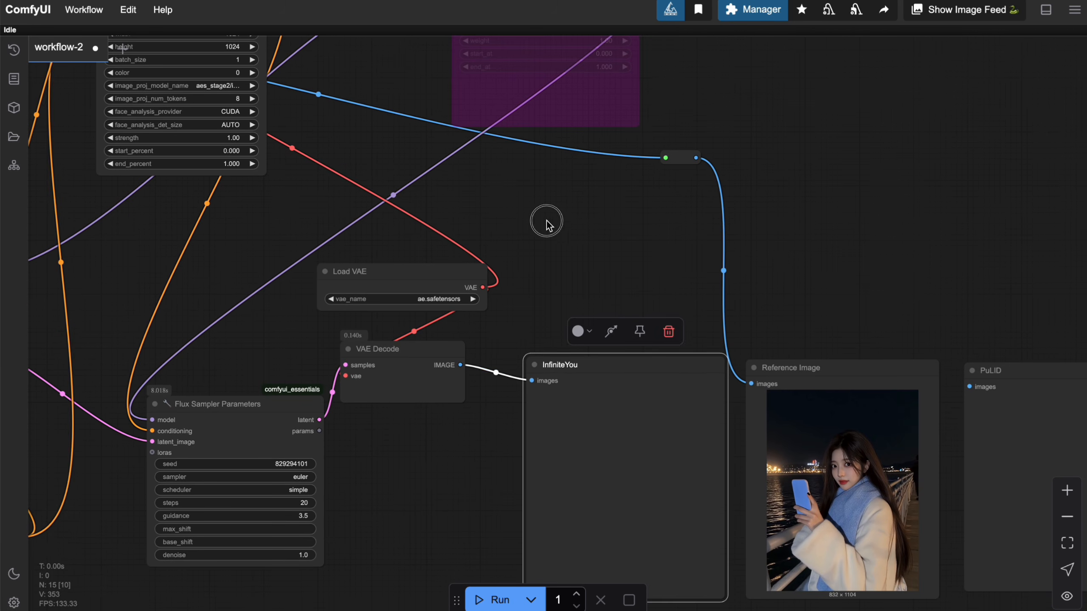
pyautogui.moveTo(505, 194); pyautogui.dragTo(572, 252)
pyautogui.moveTo(692, 226); pyautogui.dragTo(698, 296)
pyautogui.click(697, 296)
pyautogui.click(218, 108)
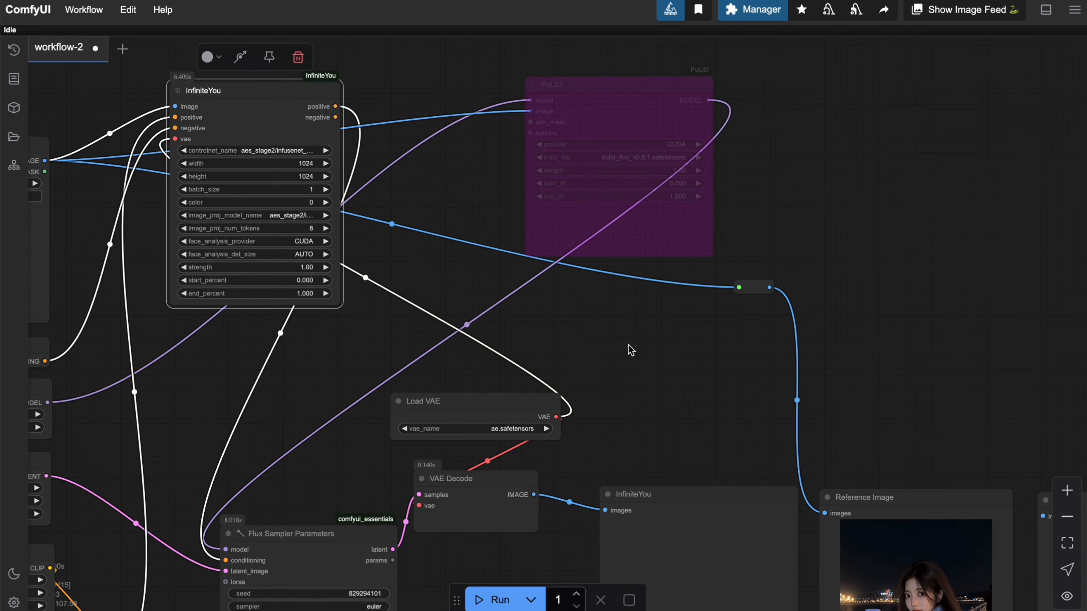
# Run the city street prompt with only InfiniteYou active and compare the portrait with the Reference Image
pyautogui.scroll(-3, 612, 325)
pyautogui.hscroll(2, 655, 371)
pyautogui.click(496, 599)
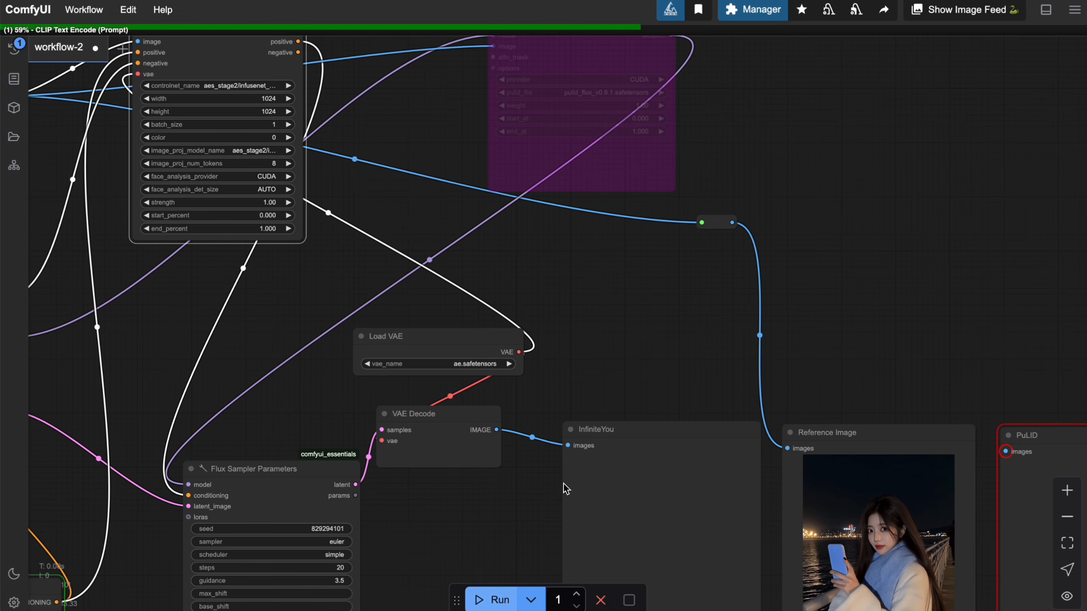
pyautogui.scroll(-3, 563, 289)
pyautogui.hscroll(5, 563, 289)
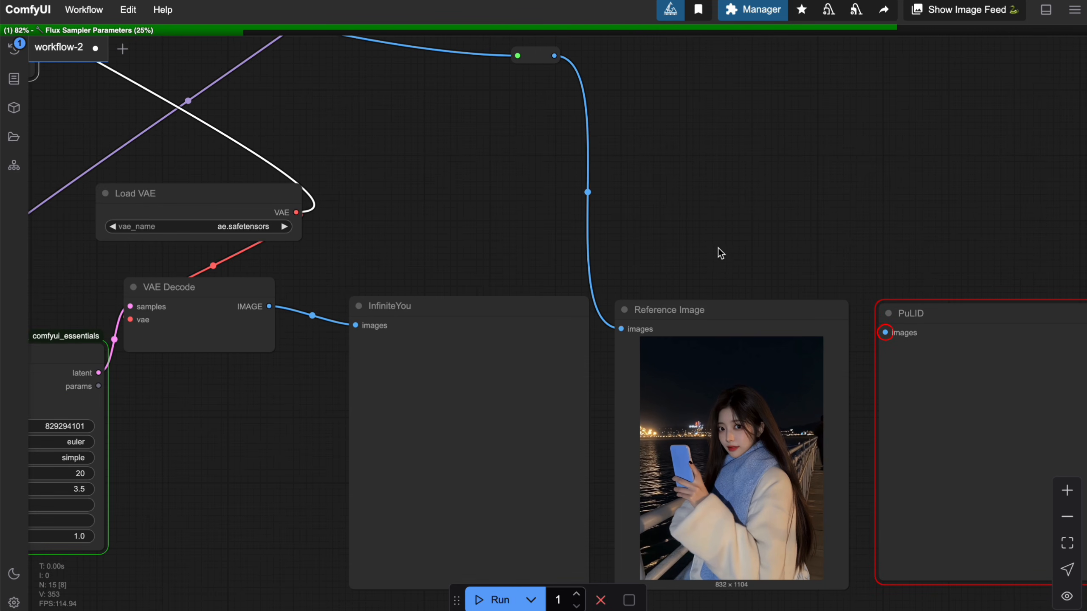
pyautogui.scroll(-1, 723, 250)
pyautogui.hscroll(-1, 727, 205)
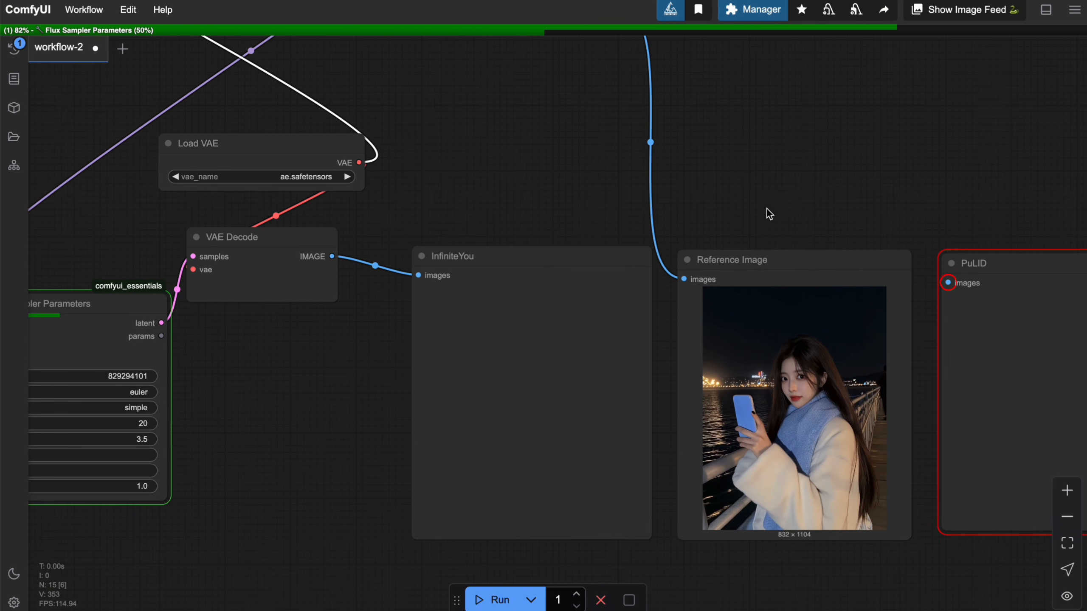
pyautogui.scroll(1, 779, 201)
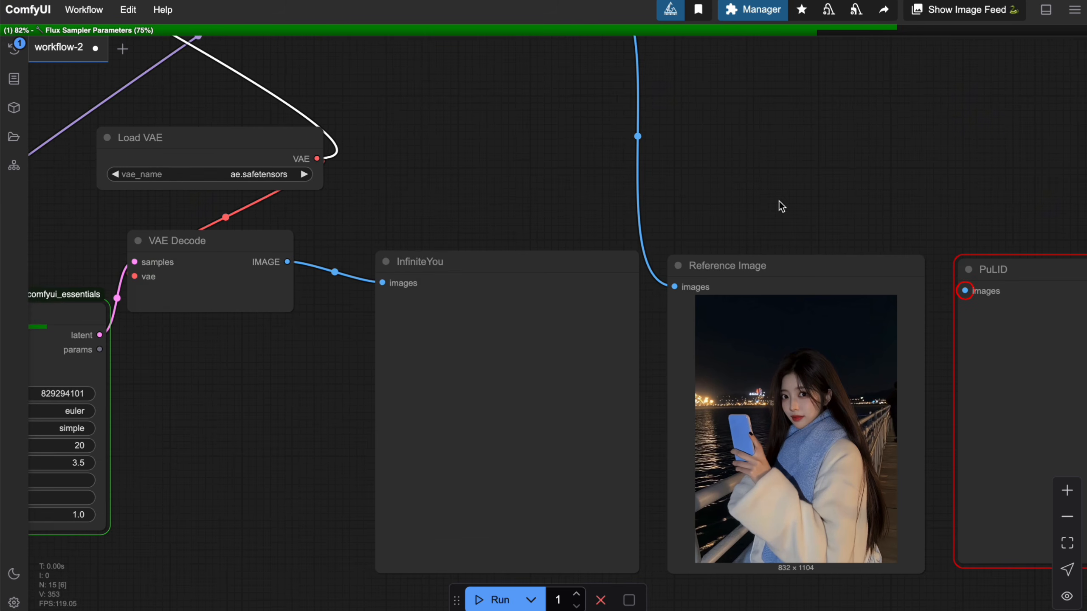
pyautogui.scroll(-2, 770, 180)
pyautogui.hscroll(2, 766, 167)
pyautogui.moveTo(767, 168); pyautogui.dragTo(624, 122)
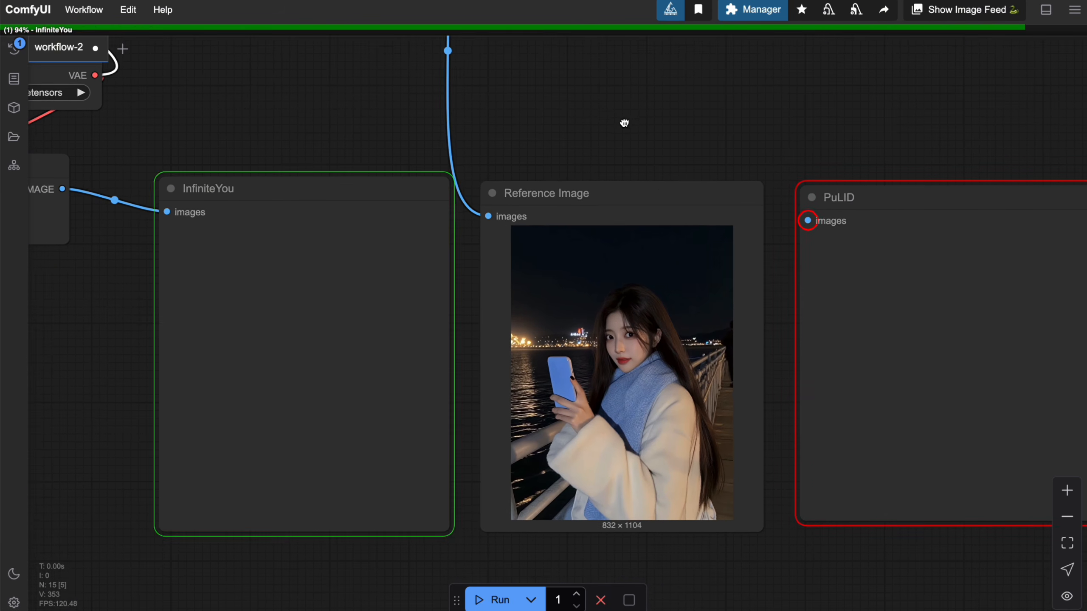
pyautogui.scroll(-2, 624, 124)
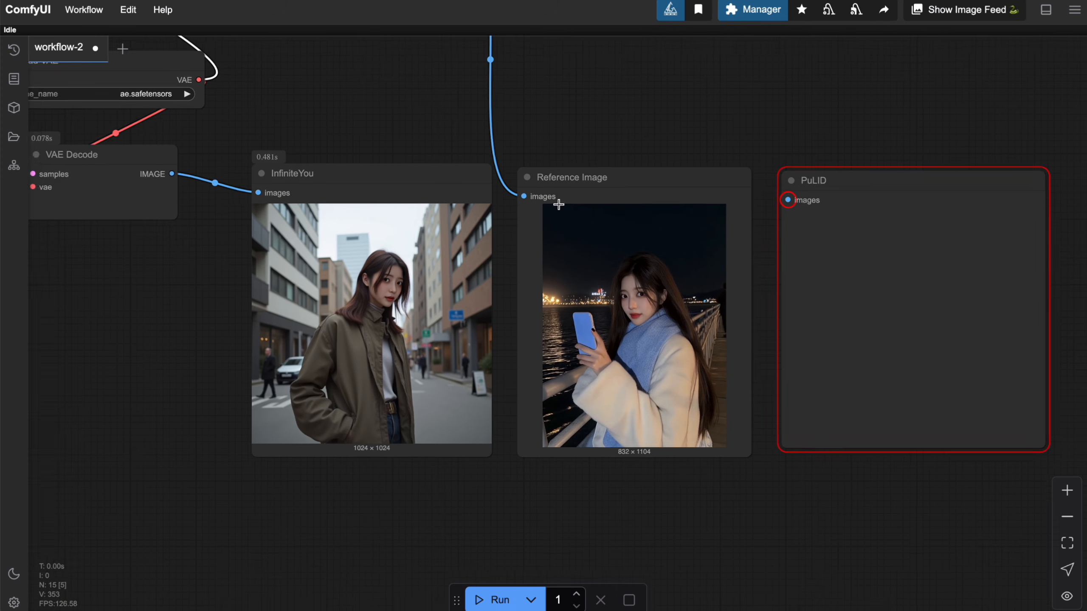
pyautogui.scroll(5, 460, 270)
pyautogui.scroll(-6, 536, 296)
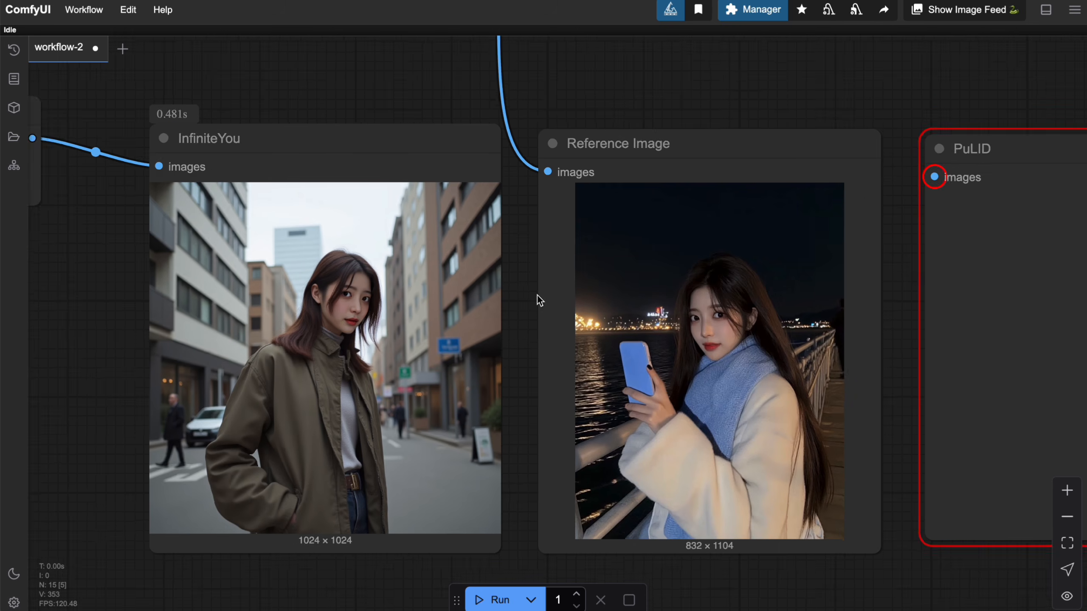
# Move the VAE Decode image connection from the InfiniteYou preview to the PuLID preview
pyautogui.moveTo(651, 164); pyautogui.dragTo(735, 267)
pyautogui.moveTo(275, 313); pyautogui.dragTo(884, 318)
pyautogui.moveTo(406, 180); pyautogui.dragTo(575, 305)
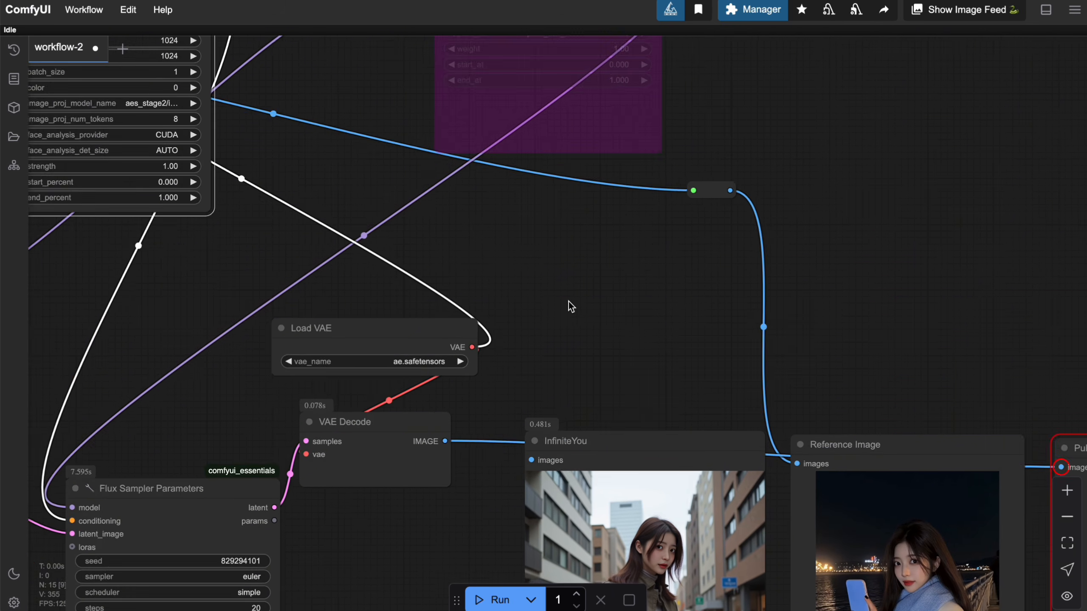
pyautogui.scroll(-2, 574, 316)
# Bypass the InfiniteYou group node and re-enable the PuLID group node
pyautogui.moveTo(535, 226); pyautogui.dragTo(552, 272)
pyautogui.moveTo(540, 88); pyautogui.dragTo(550, 146)
pyautogui.click(550, 146)
pyautogui.click(558, 89)
pyautogui.click(236, 129)
pyautogui.click(205, 91)
pyautogui.moveTo(822, 284); pyautogui.dragTo(760, 255)
pyautogui.click(792, 265)
pyautogui.moveTo(851, 345); pyautogui.dragTo(676, 199)
pyautogui.click(522, 101)
pyautogui.click(169, 338)
pyautogui.moveTo(813, 359)
pyautogui.mouseDown()
pyautogui.moveTo(824, 311)
pyautogui.moveTo(839, 330)
pyautogui.moveTo(831, 369)
pyautogui.moveTo(828, 358)
pyautogui.mouseUp()
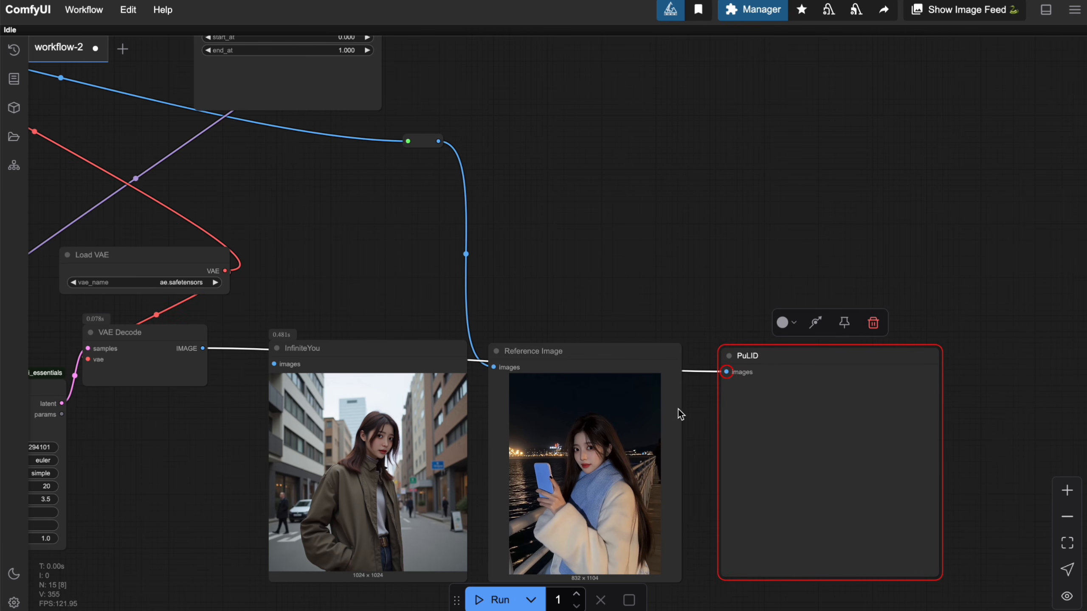
# Run the city street prompt with only PuLID active and shift the three preview nodes slightly lower on the canvas
pyautogui.click(511, 593)
pyautogui.moveTo(1042, 400); pyautogui.dragTo(928, 381)
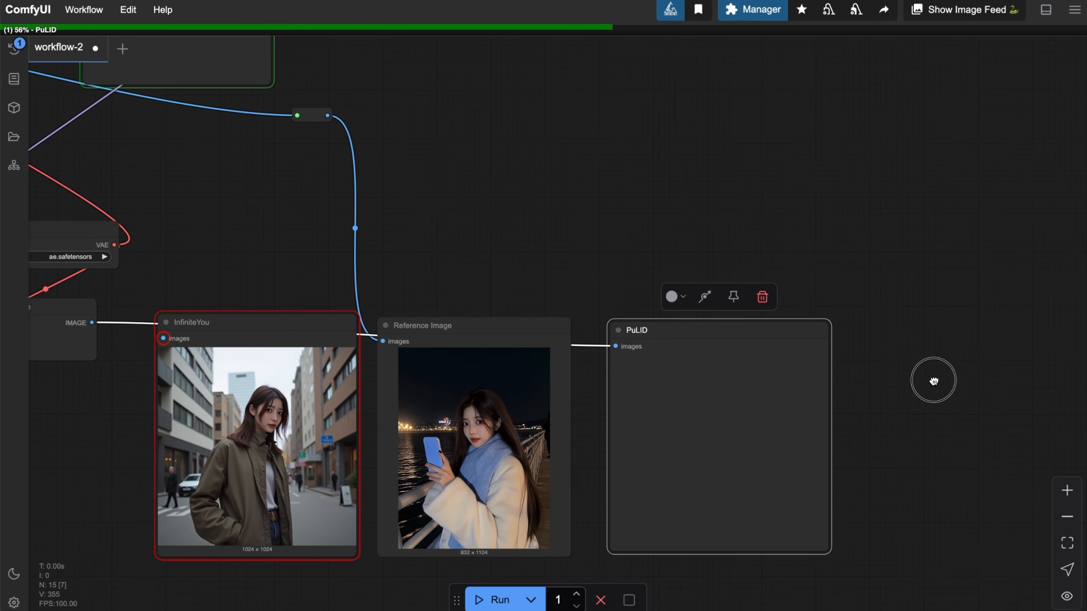
pyautogui.moveTo(308, 338); pyautogui.dragTo(291, 376)
pyautogui.moveTo(474, 342); pyautogui.dragTo(466, 373)
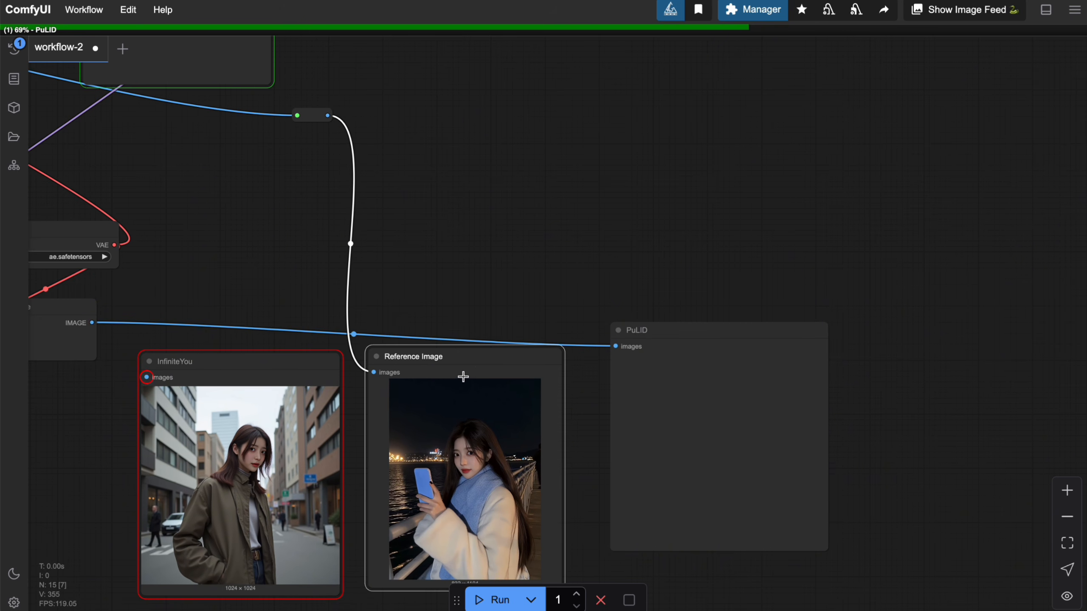
pyautogui.moveTo(666, 342); pyautogui.dragTo(644, 371)
pyautogui.moveTo(878, 390); pyautogui.dragTo(828, 268)
# Compare the PuLID city street portrait with the InfiniteYou portrait and the Reference Image
pyautogui.scroll(3, 819, 323)
pyautogui.moveTo(820, 323); pyautogui.dragTo(1065, 276)
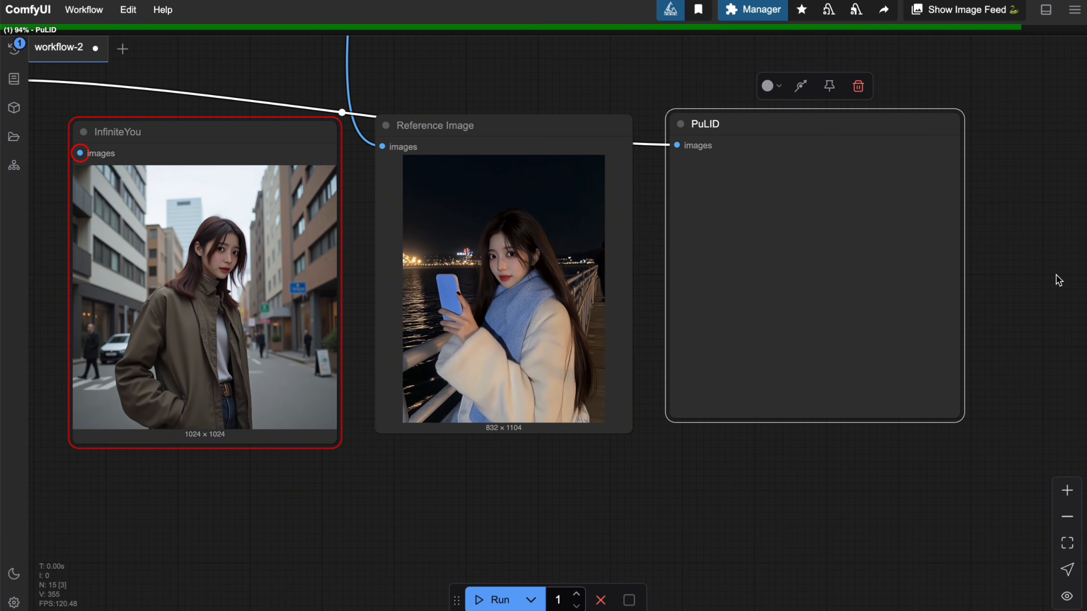
pyautogui.scroll(1, 950, 242)
pyautogui.moveTo(1014, 244); pyautogui.dragTo(1065, 239)
pyautogui.moveTo(841, 110); pyautogui.dragTo(832, 116)
pyautogui.click(1020, 164)
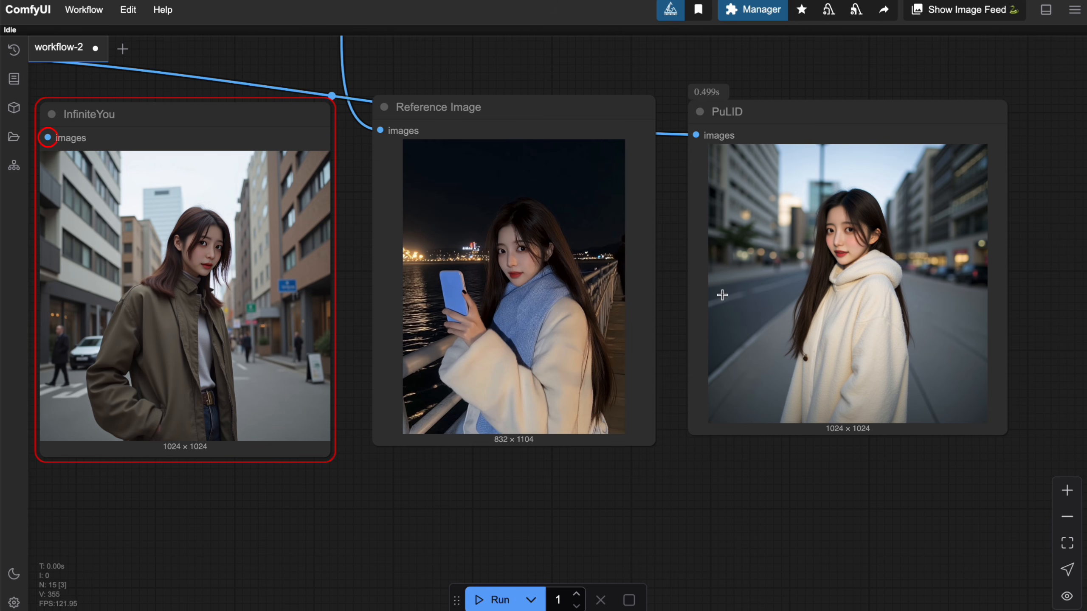
pyautogui.click(820, 121)
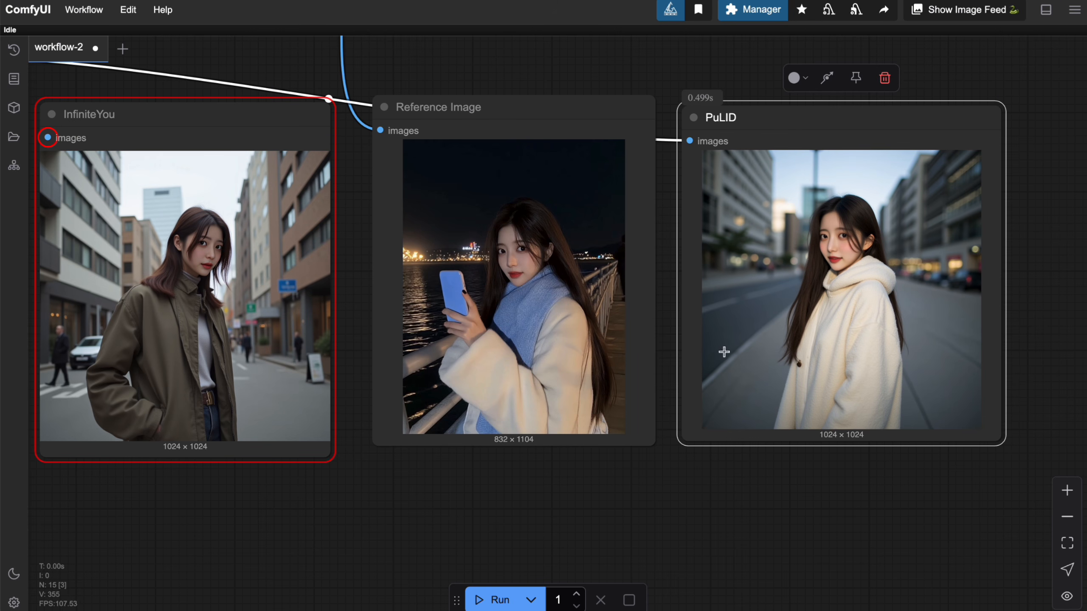
pyautogui.moveTo(626, 497)
pyautogui.mouseDown()
pyautogui.moveTo(658, 487)
pyautogui.moveTo(647, 498)
pyautogui.mouseUp()
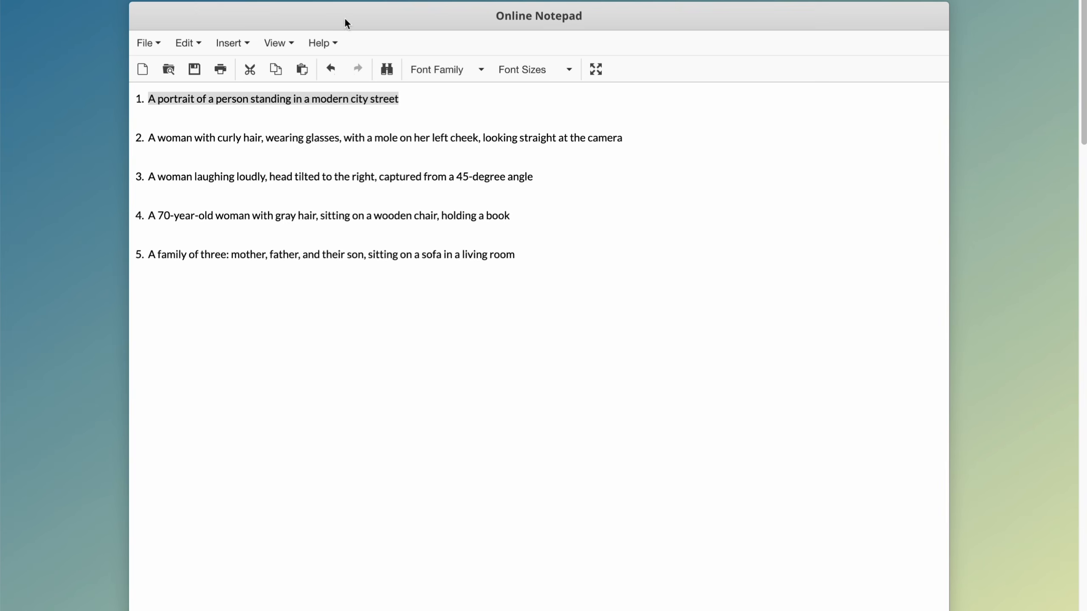
# Switch to Online Notepad and copy the second prompt, "A woman with curly hair, wearing glasses, with a mole on her left cheek, looking straight at the camera"
pyautogui.click(483, 107)
pyautogui.click(481, 94)
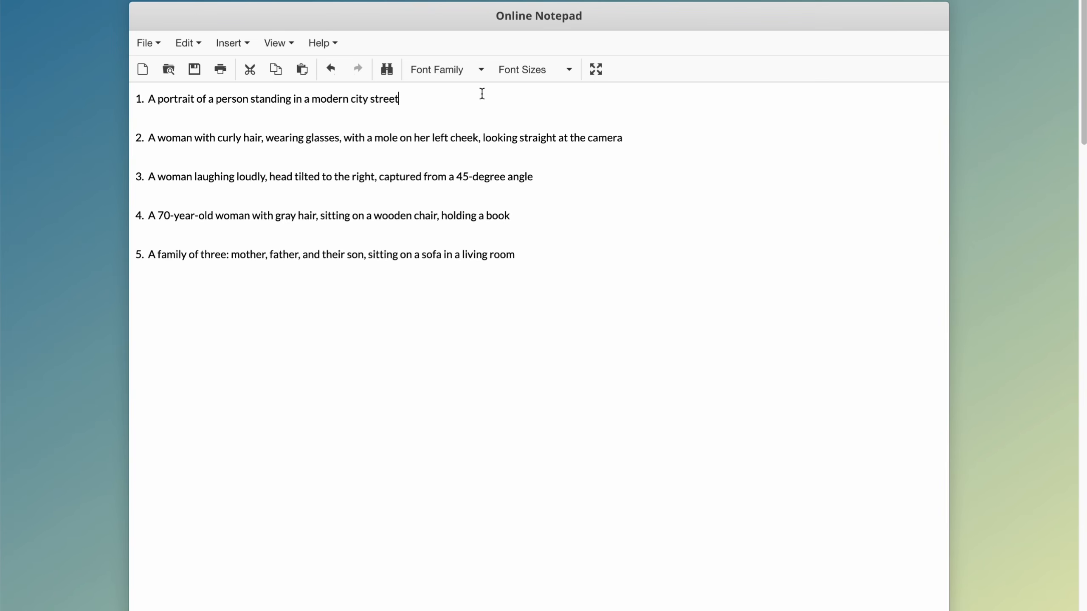
pyautogui.press('capslock')
pyautogui.write('| Draw')
pyautogui.moveTo(147, 137); pyautogui.dragTo(624, 136)
pyautogui.hotkey('ctrl', 'c')
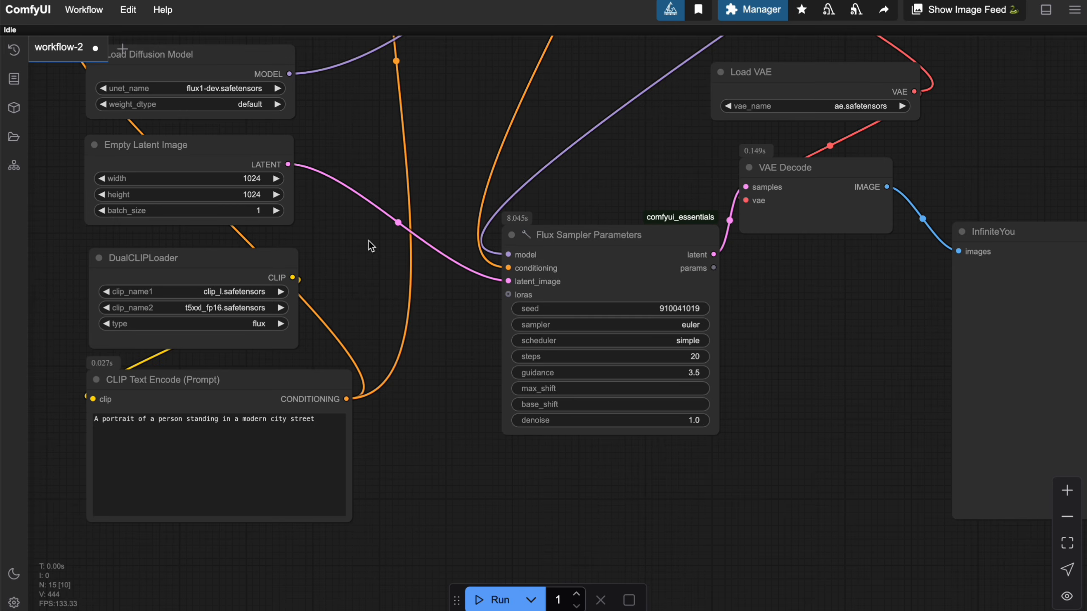
# Back in ComfyUI, replace the CLIP Text Encode prompt with the copied curly-haired woman text and read through it
pyautogui.scroll(3, 368, 242)
pyautogui.click(407, 348)
pyautogui.hotkey('ctrl', 'a')
pyautogui.hotkey('ctrl', 'v')
pyautogui.scroll(5, 556, 390)
pyautogui.scroll(3, 804, 443)
pyautogui.moveTo(791, 411); pyautogui.dragTo(932, 385)
pyautogui.scroll(-2, 917, 391)
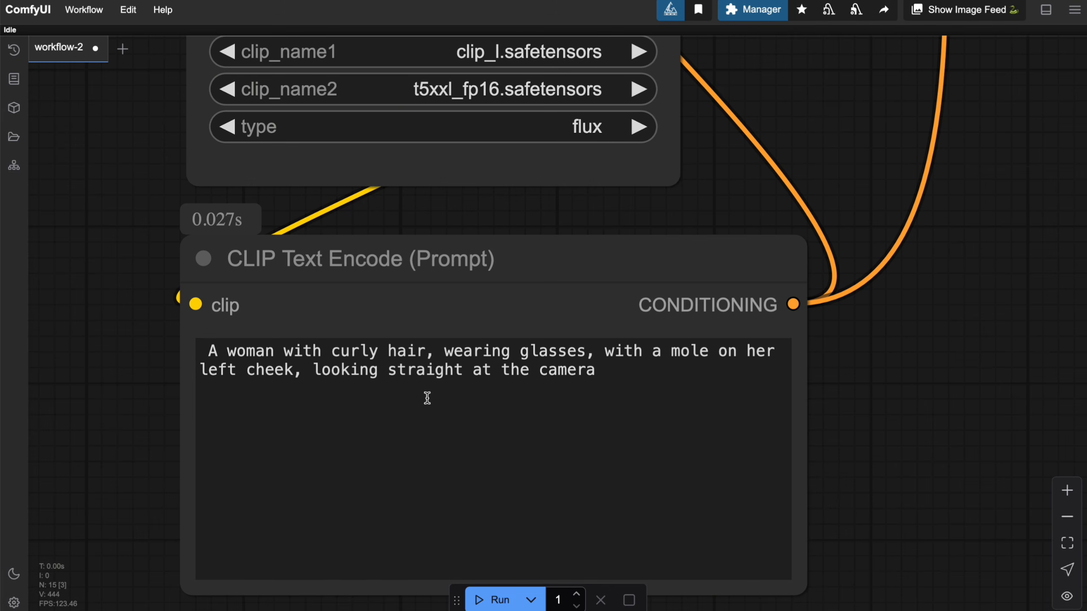
pyautogui.moveTo(339, 353); pyautogui.dragTo(434, 353)
pyautogui.click(432, 353)
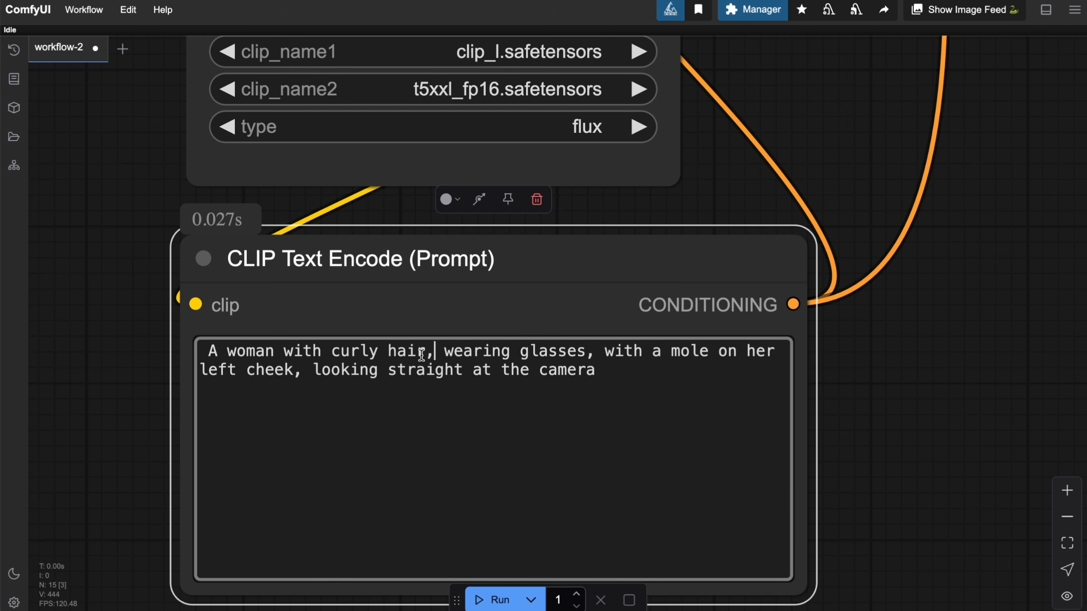
# Bypass the PuLID group node and reactivate the InfiniteYou group node
pyautogui.click(633, 352)
pyautogui.scroll(-4, 858, 390)
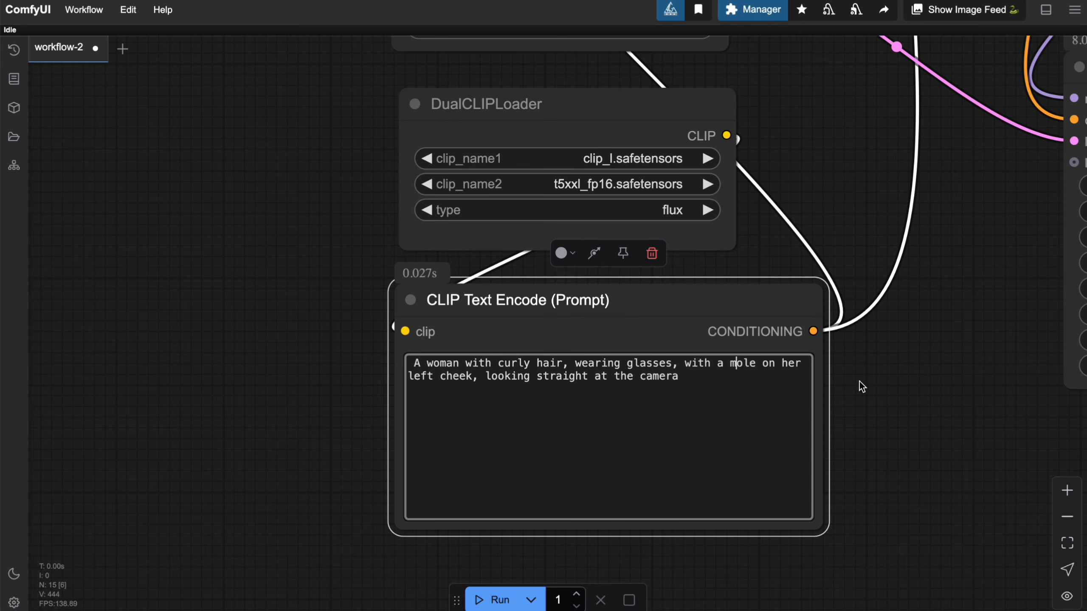
pyautogui.moveTo(899, 369); pyautogui.dragTo(315, 392)
pyautogui.scroll(-3, 415, 413)
pyautogui.moveTo(944, 334); pyautogui.dragTo(280, 354)
pyautogui.scroll(-1, 314, 355)
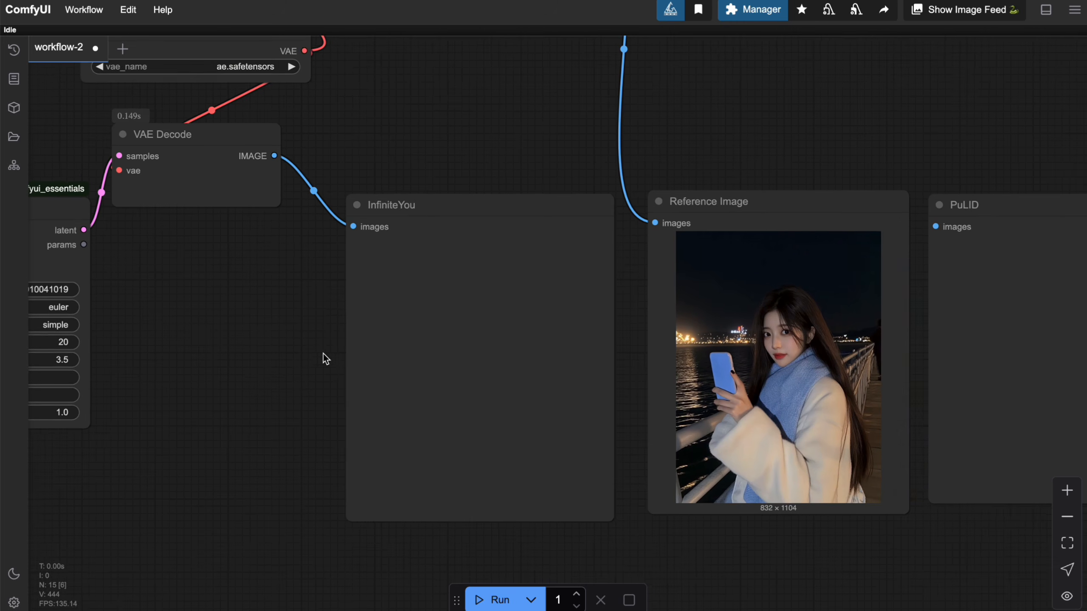
pyautogui.moveTo(387, 173); pyautogui.dragTo(341, 290)
pyautogui.scroll(-2, 382, 304)
pyautogui.moveTo(416, 201); pyautogui.dragTo(516, 421)
pyautogui.click(506, 544)
pyautogui.moveTo(505, 346); pyautogui.dragTo(520, 238)
pyautogui.click(446, 101)
pyautogui.click(39, 141)
# Run the curly-haired woman prompt with only InfiniteYou active and bring the three preview nodes into view
pyautogui.moveTo(478, 297); pyautogui.dragTo(339, 189)
pyautogui.scroll(1, 496, 309)
pyautogui.scroll(2, 341, 193)
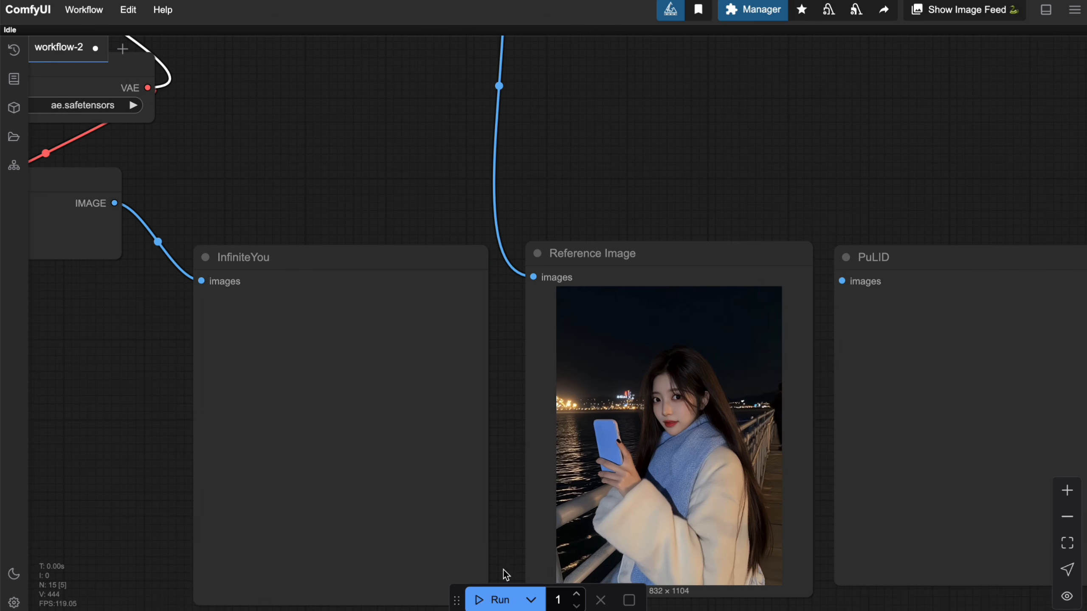
pyautogui.click(492, 600)
pyautogui.moveTo(606, 212); pyautogui.dragTo(574, 186)
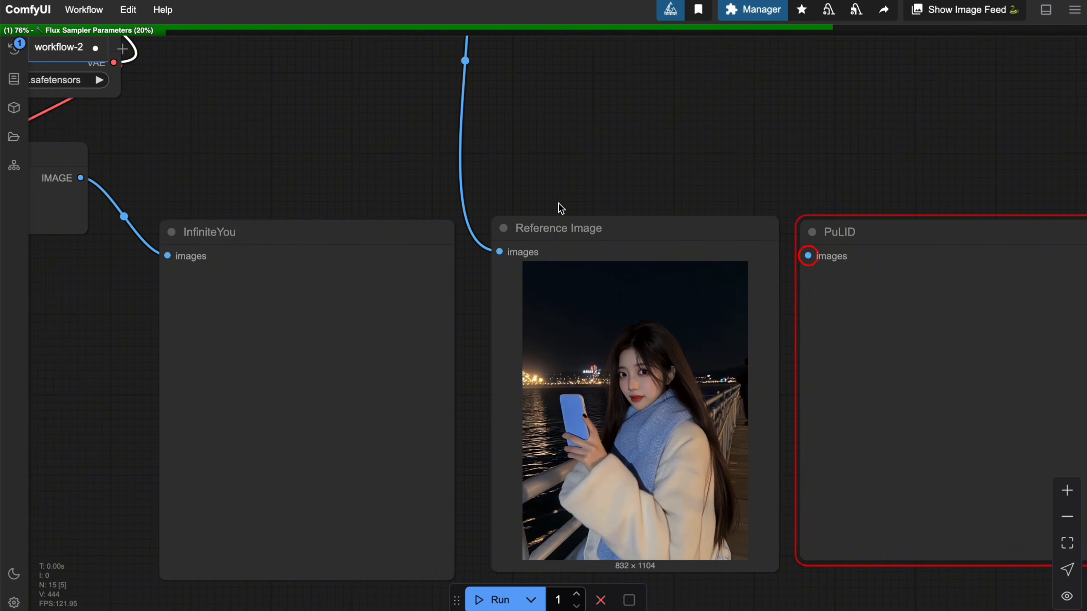
pyautogui.moveTo(635, 162); pyautogui.dragTo(652, 125)
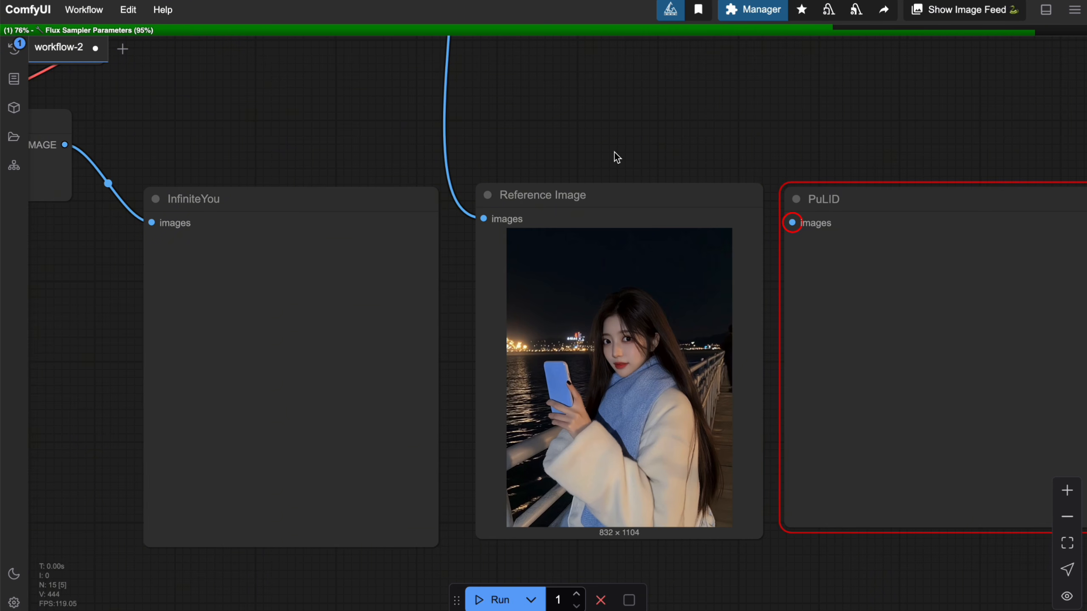
pyautogui.moveTo(586, 155); pyautogui.dragTo(660, 110)
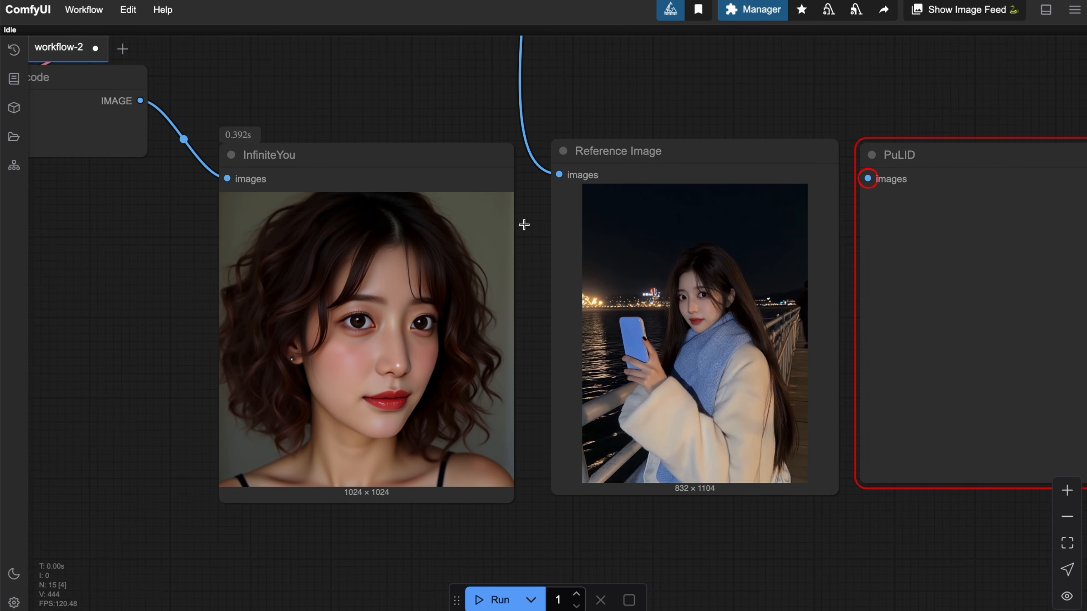
# Examine the InfiniteYou portrait for the requested hair, glasses and mole, and compare its face with the Reference Image
pyautogui.scroll(7, 238, 400)
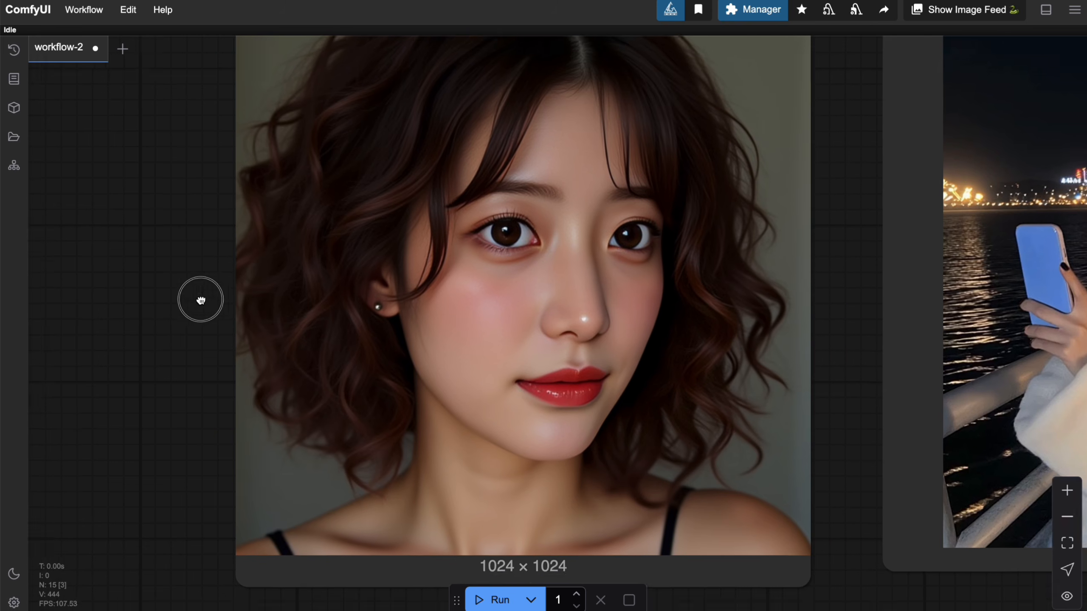
pyautogui.moveTo(202, 299); pyautogui.dragTo(197, 335)
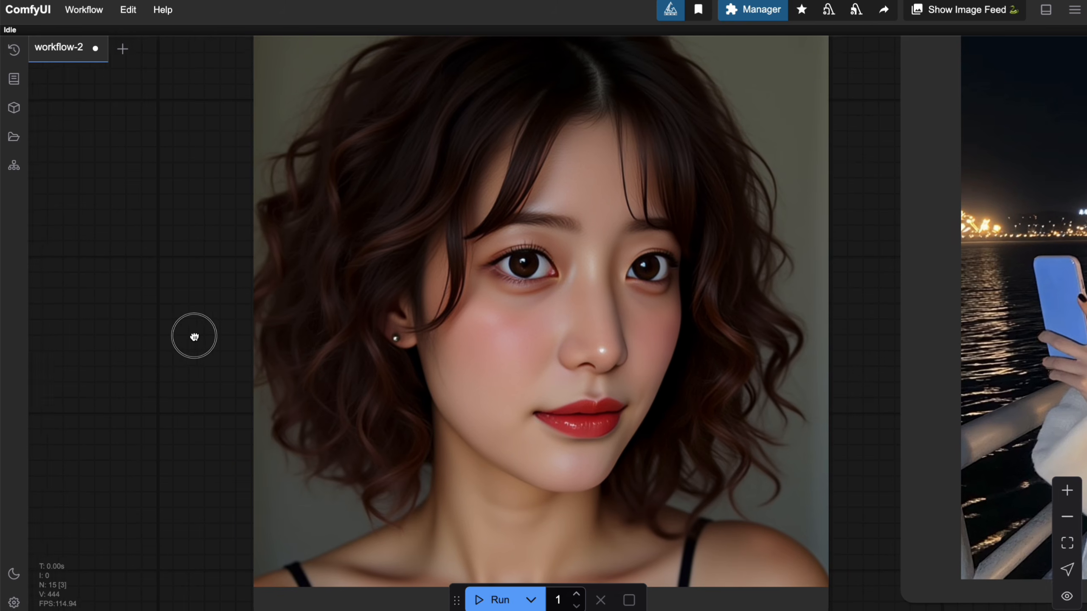
pyautogui.scroll(-4, 206, 355)
pyautogui.moveTo(179, 376); pyautogui.dragTo(114, 381)
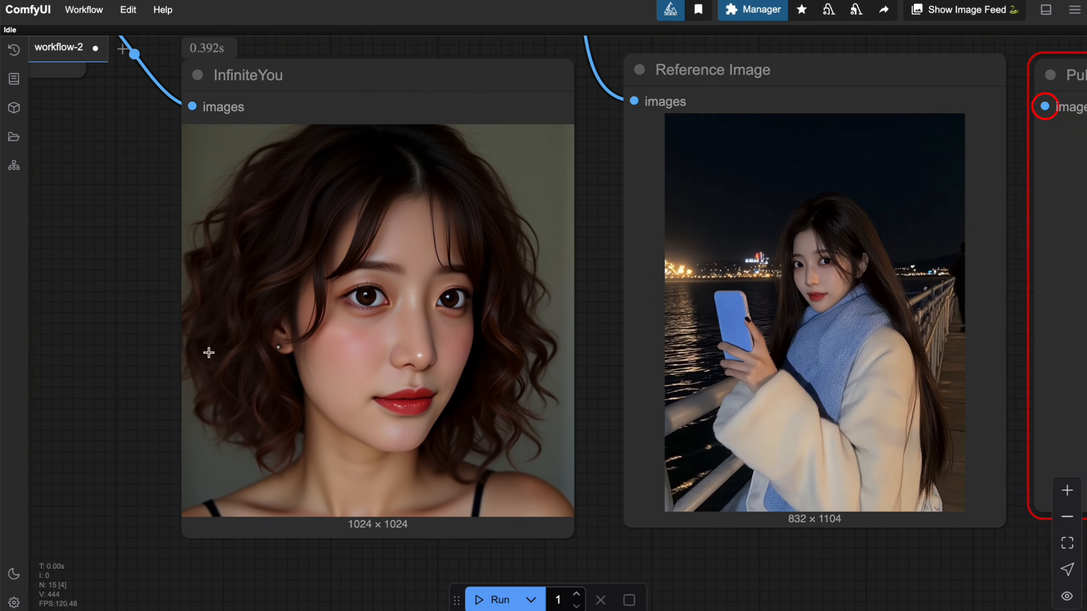
pyautogui.scroll(-2, 147, 410)
# Move the VAE Decode IMAGE link from the InfiniteYou preview node to the PuLID preview node
pyautogui.moveTo(163, 259); pyautogui.dragTo(265, 373)
pyautogui.moveTo(450, 195); pyautogui.dragTo(379, 325)
pyautogui.moveTo(706, 234); pyautogui.dragTo(676, 223)
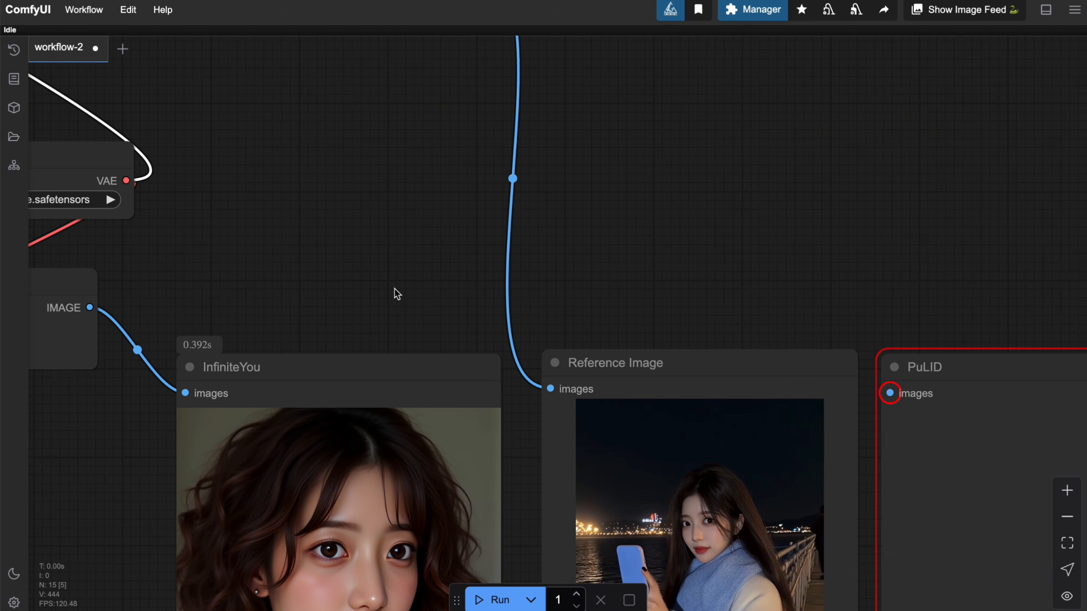
pyautogui.moveTo(185, 393); pyautogui.dragTo(890, 393)
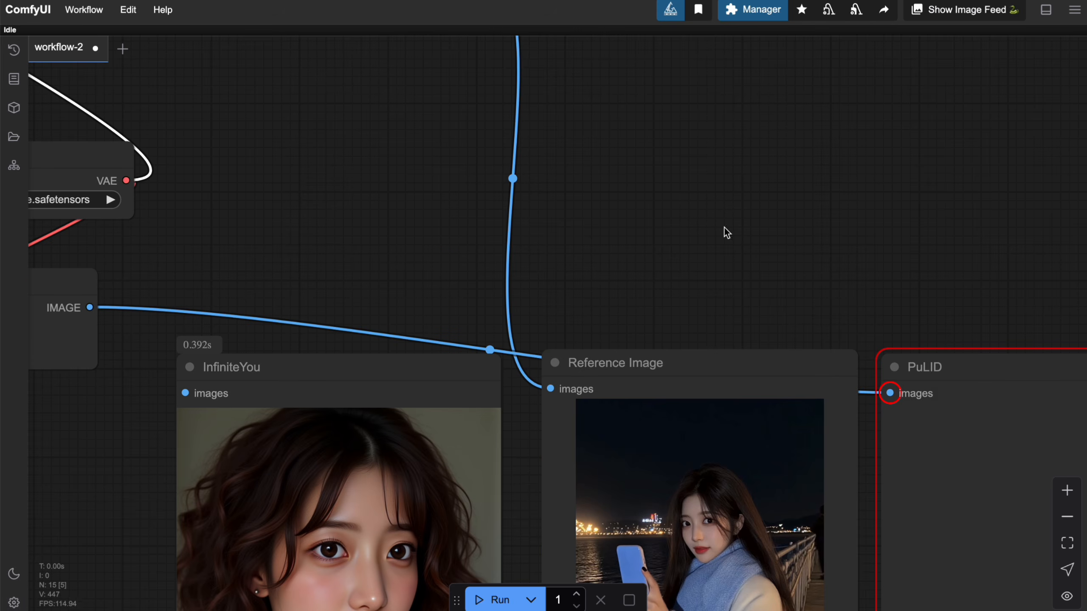
# Reactivate the PuLID group node and bypass the InfiniteYou group node
pyautogui.scroll(-2, 706, 218)
pyautogui.moveTo(687, 209); pyautogui.dragTo(789, 413)
pyautogui.moveTo(747, 361); pyautogui.dragTo(853, 514)
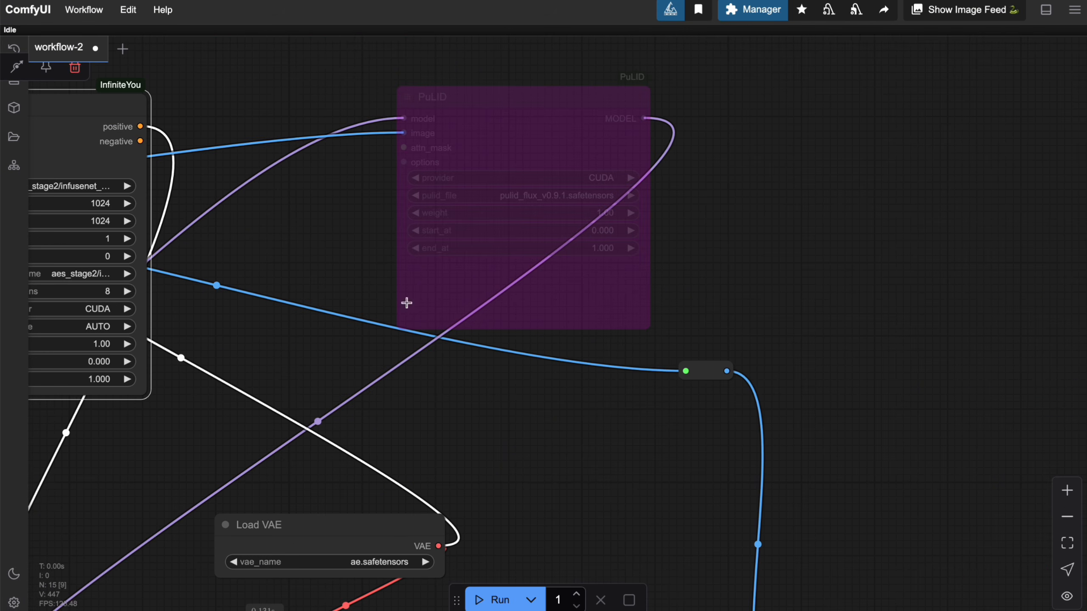
pyautogui.click(462, 164)
pyautogui.click(510, 53)
pyautogui.scroll(2, 492, 86)
pyautogui.hscroll(-3, 492, 86)
pyautogui.click(164, 158)
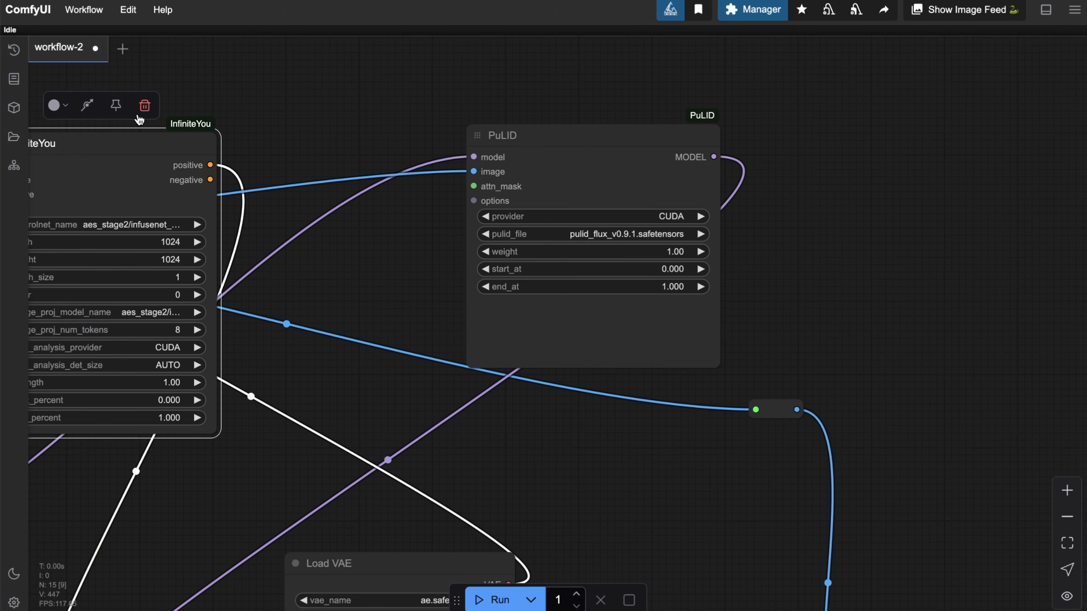
pyautogui.click(87, 105)
# Run the curly-haired woman prompt with only PuLID active, keeping all three preview nodes in view
pyautogui.scroll(-4, 364, 267)
pyautogui.hscroll(4, 363, 266)
pyautogui.scroll(-4, 600, 109)
pyautogui.hscroll(4, 600, 109)
pyautogui.click(479, 605)
pyautogui.moveTo(643, 256); pyautogui.dragTo(546, 198)
pyautogui.moveTo(886, 279); pyautogui.dragTo(1001, 271)
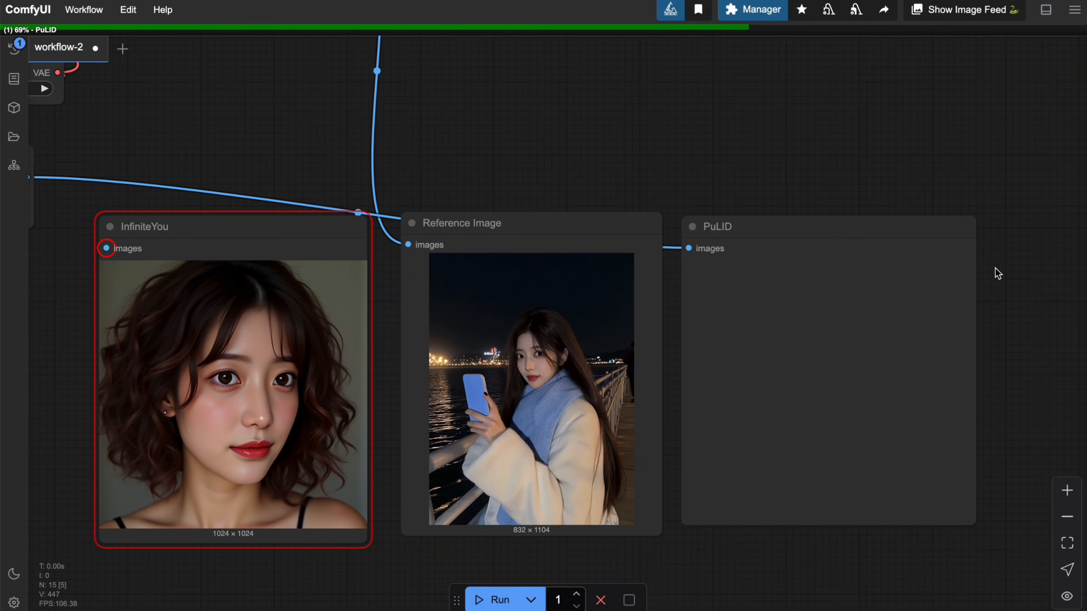
pyautogui.scroll(1, 995, 272)
pyautogui.moveTo(729, 145); pyautogui.dragTo(780, 136)
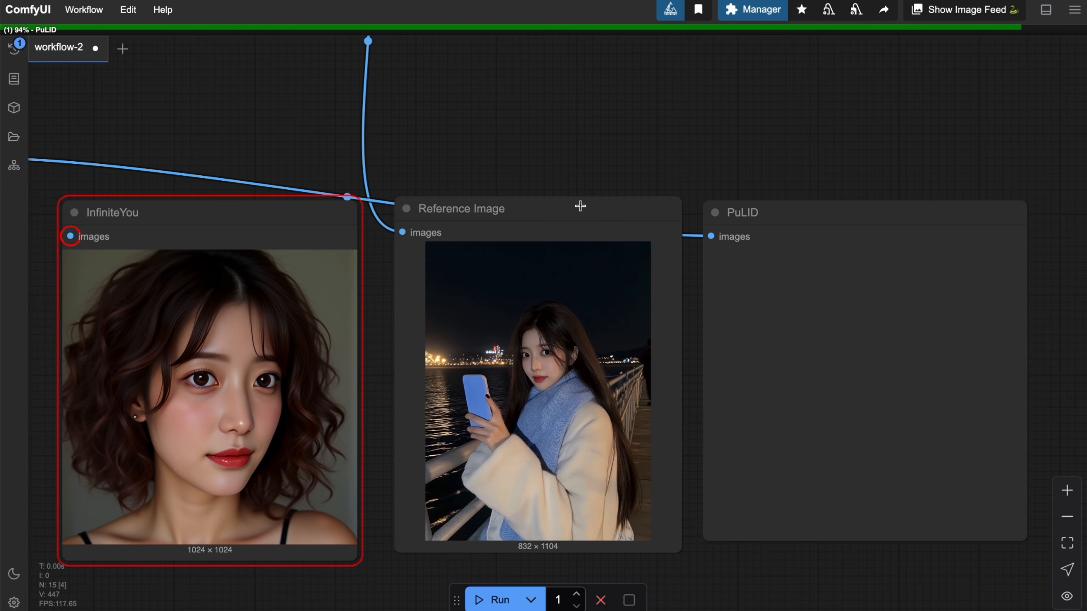
pyautogui.scroll(1, 554, 151)
pyautogui.moveTo(586, 136); pyautogui.dragTo(525, 145)
pyautogui.scroll(-1, 586, 124)
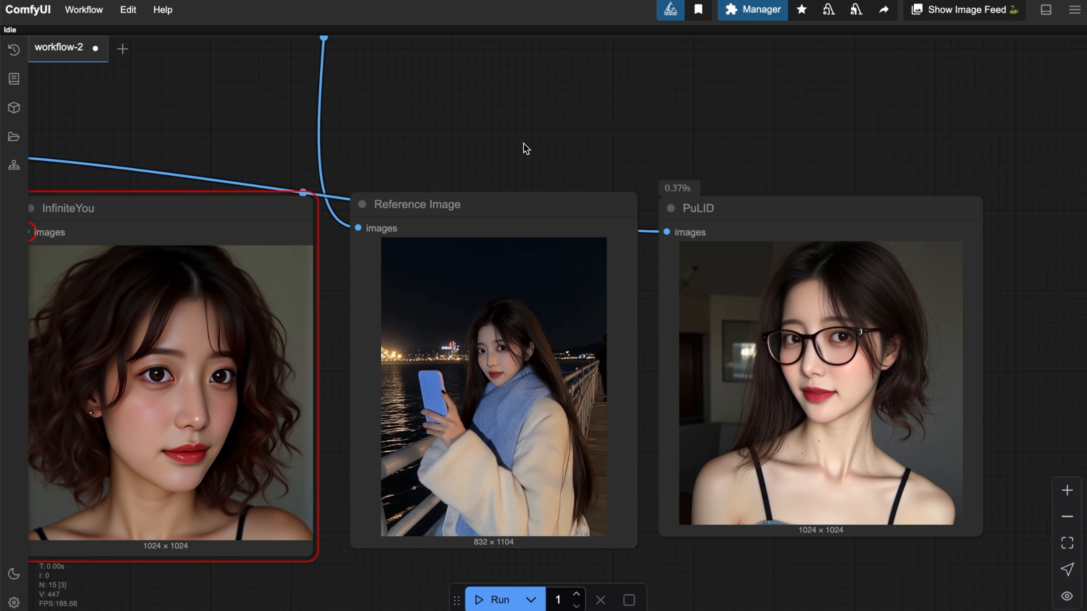
# Examine the PuLID portrait's hair, glasses, mole and gaze, and compare its face with the Reference Image
pyautogui.scroll(5, 751, 327)
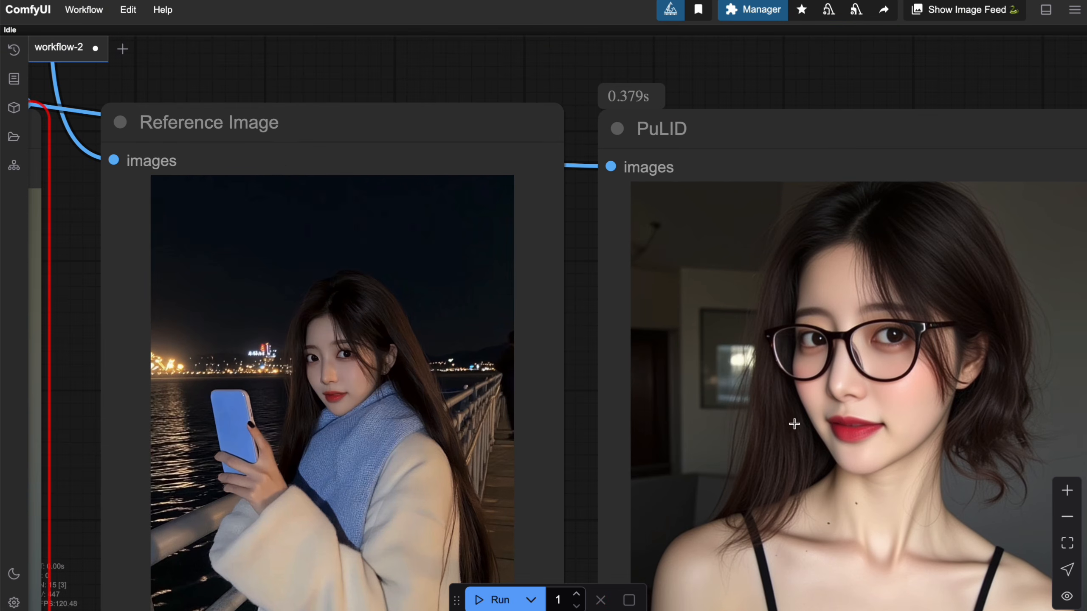
pyautogui.scroll(-3, 706, 411)
pyautogui.moveTo(412, 109); pyautogui.dragTo(613, 70)
pyautogui.scroll(-1, 622, 110)
pyautogui.moveTo(623, 110); pyautogui.dragTo(456, 112)
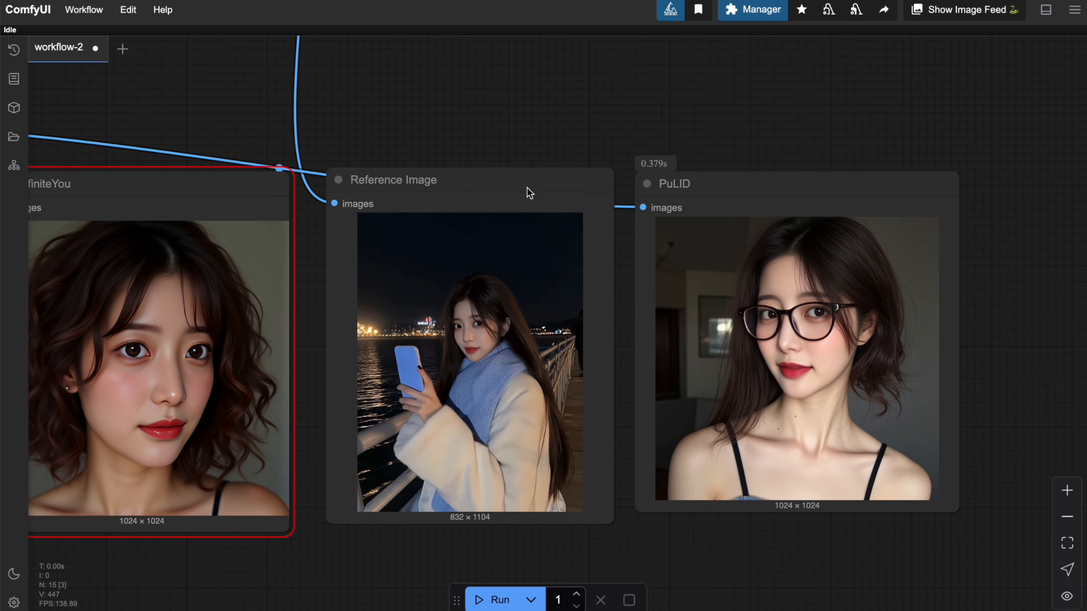
pyautogui.scroll(10, 837, 456)
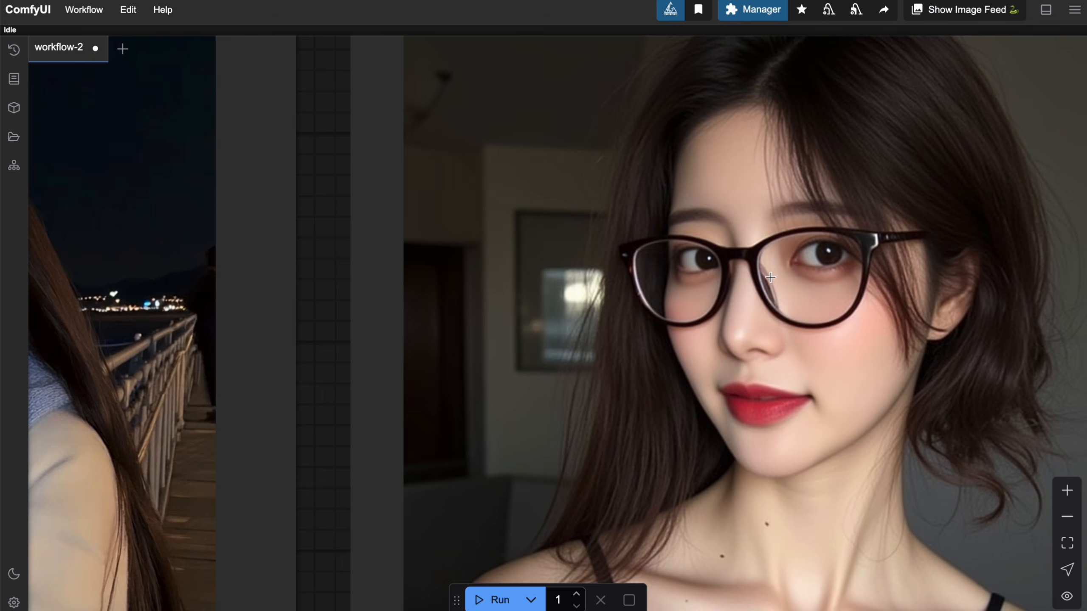
pyautogui.scroll(-8, 776, 271)
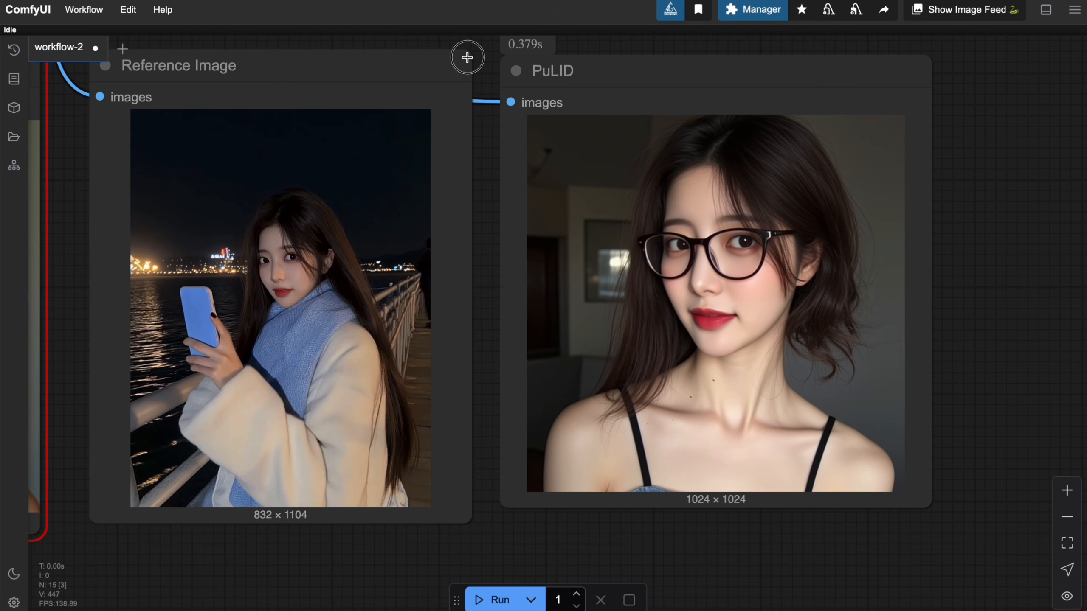
# Compare the InfiniteYou and PuLID portraits of the curly-haired woman with each other and the Reference Image
pyautogui.click(467, 57)
pyautogui.moveTo(479, 42); pyautogui.dragTo(888, 48)
pyautogui.scroll(5, 347, 384)
pyautogui.scroll(-5, 360, 387)
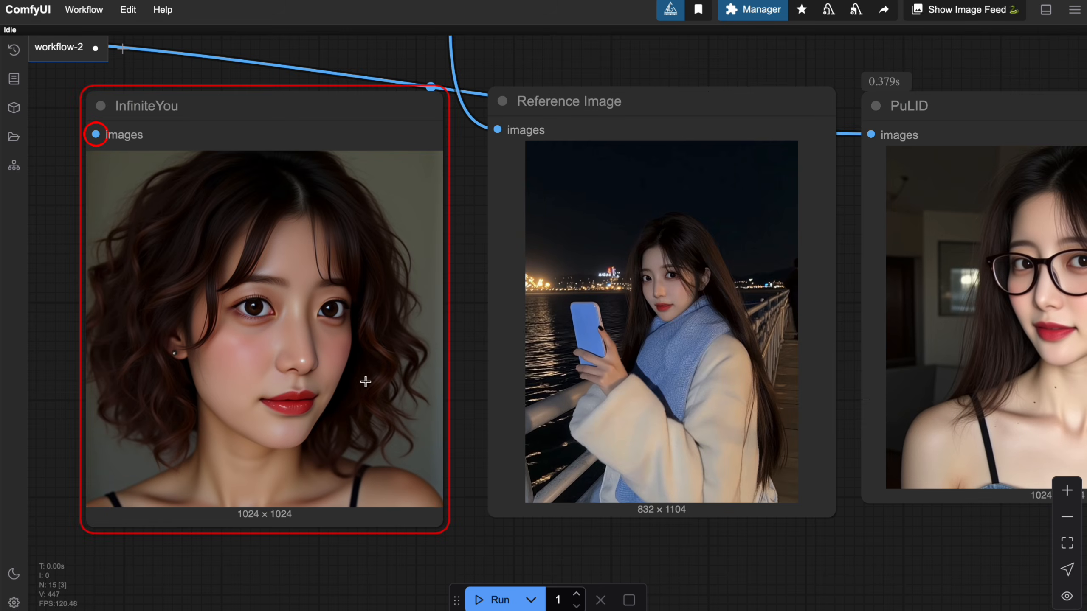
pyautogui.scroll(-2, 610, 130)
pyautogui.moveTo(640, 77); pyautogui.dragTo(505, 134)
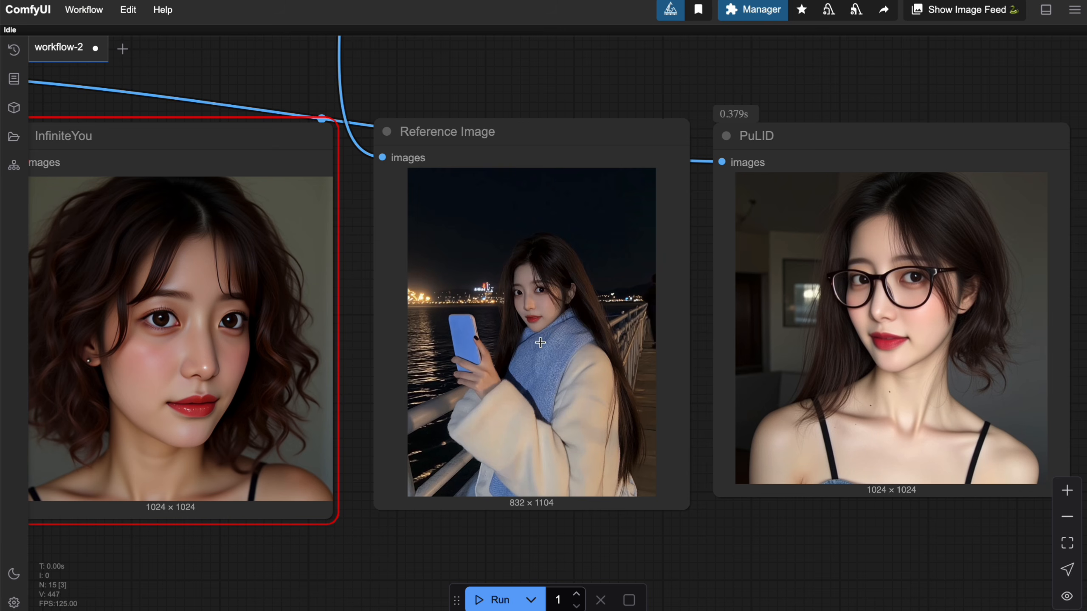
pyautogui.scroll(3, 542, 342)
pyautogui.scroll(-3, 719, 130)
pyautogui.moveTo(728, 177); pyautogui.dragTo(584, 218)
pyautogui.moveTo(633, 133); pyautogui.dragTo(702, 142)
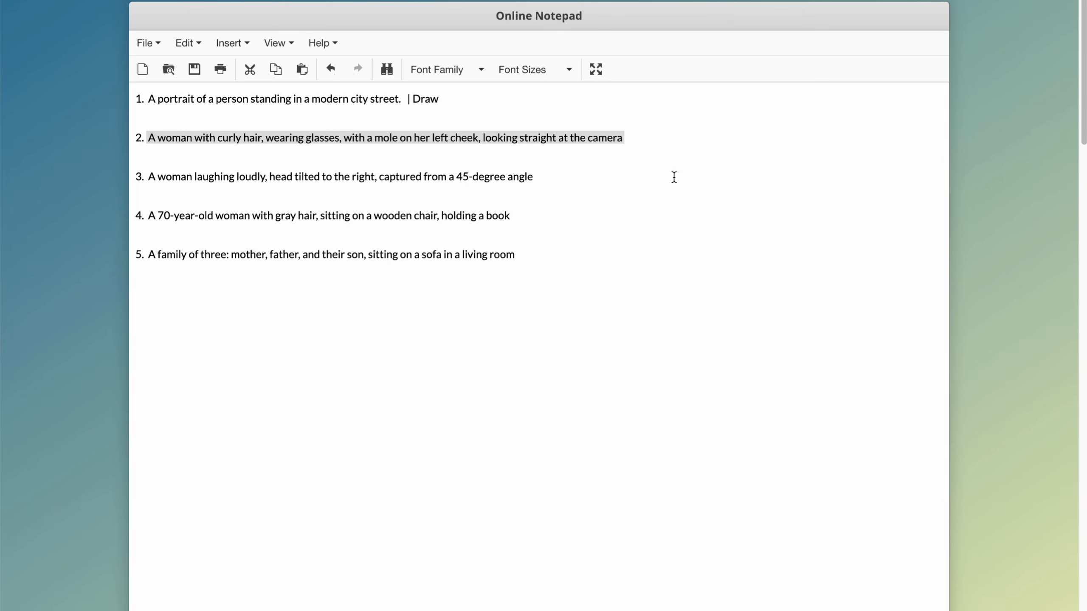
# Switch to Online Notepad, append "| PuLID" to the second prompt, and copy the third prompt about the laughing woman
pyautogui.click(645, 147)
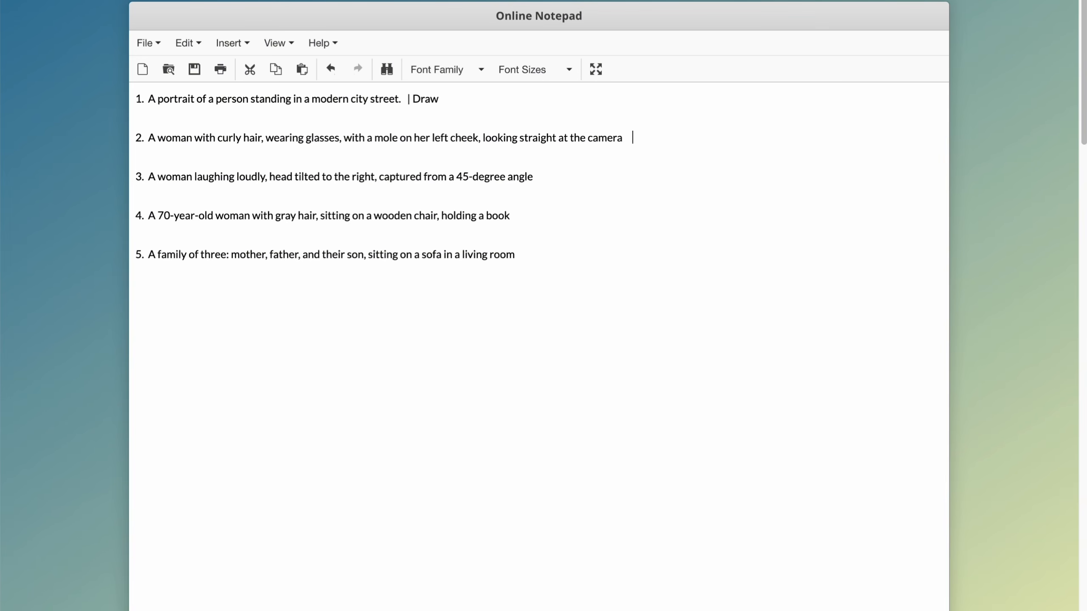
pyautogui.write('| PuLID')
pyautogui.moveTo(535, 176); pyautogui.dragTo(149, 183)
pyautogui.hotkey('ctrl', 'c')
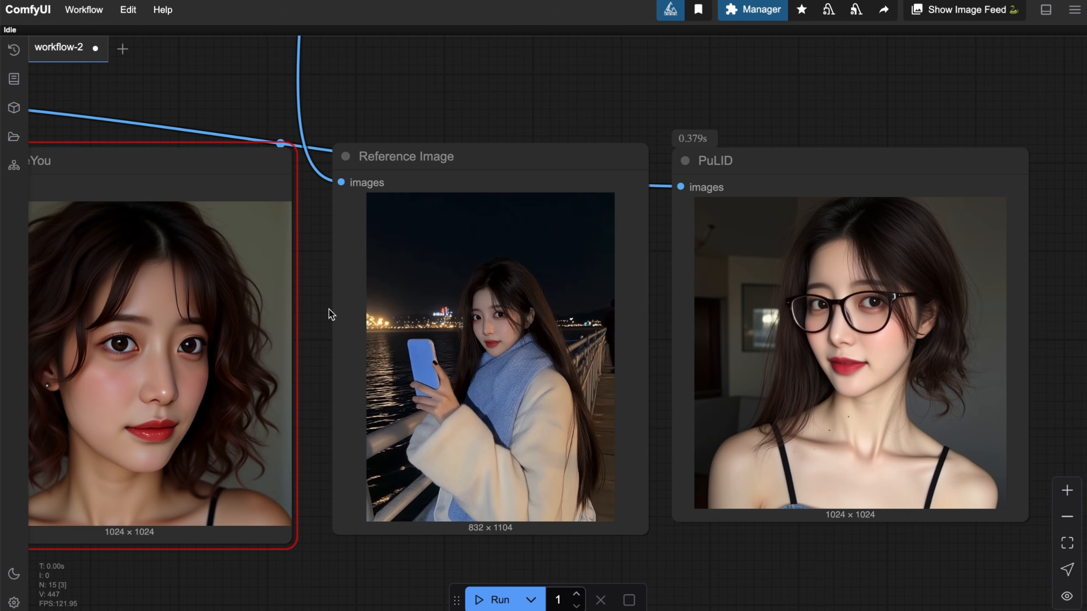
# Back in ComfyUI, set the CLIP Text Encode prompt to "A woman laughing loudly, head tilted to the right, captured from a 45-degree angle"
pyautogui.hscroll(-10, 330, 313)
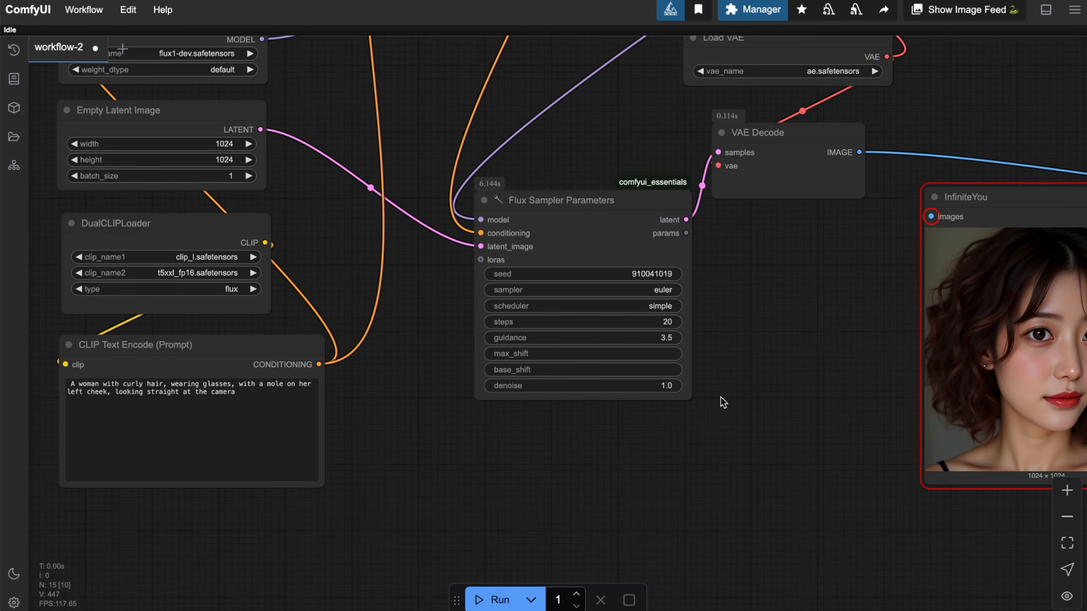
pyautogui.hscroll(-5, 720, 402)
pyautogui.click(441, 393)
pyautogui.hotkey('ctrl', 'a')
pyautogui.hotkey('ctrl', 'v')
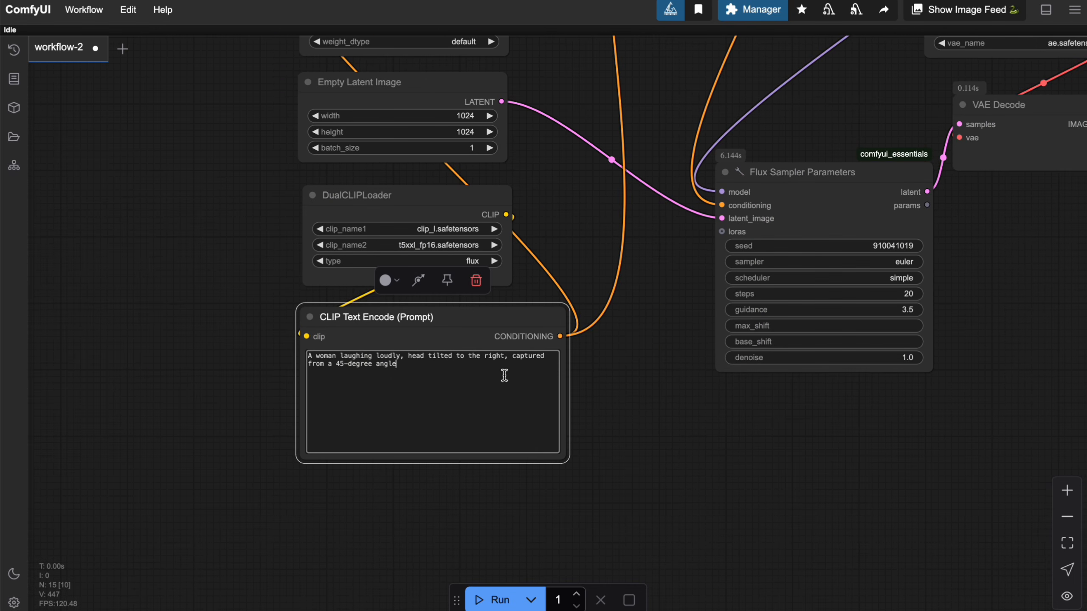
pyautogui.scroll(5, 718, 422)
pyautogui.hscroll(-5, 776, 458)
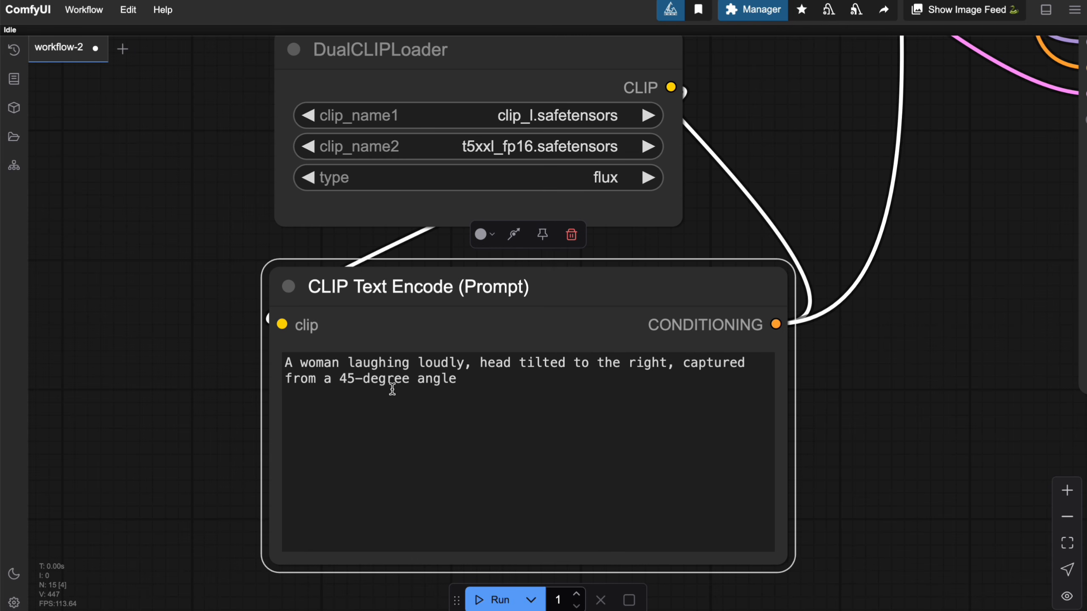
pyautogui.click(445, 366)
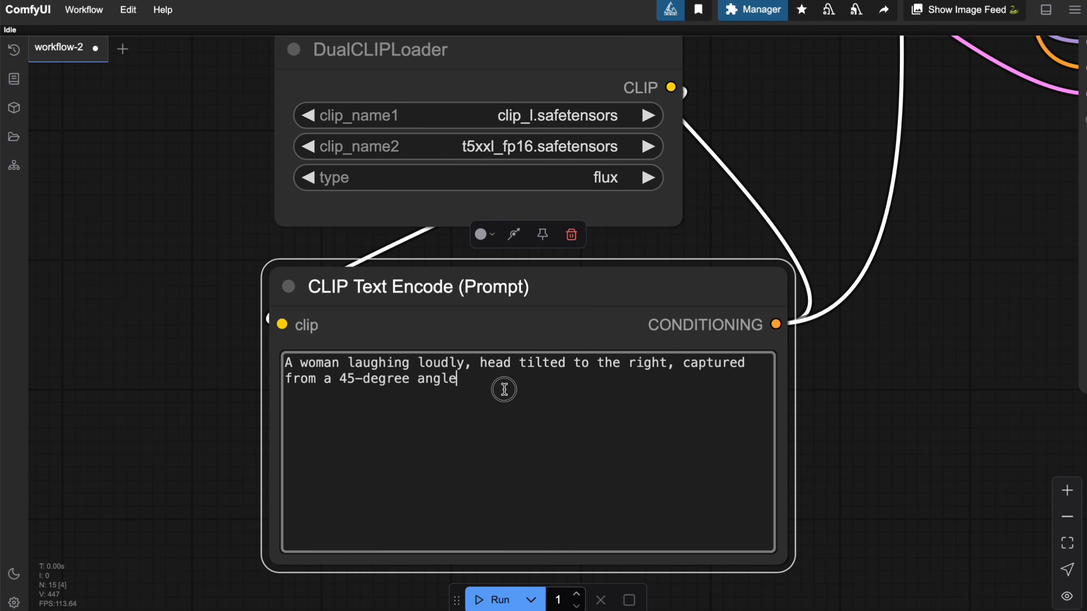
# Clear the images from the PuLID and InfiniteYou preview nodes and link VAE Decode's IMAGE output to the InfiniteYou preview
pyautogui.moveTo(920, 381); pyautogui.dragTo(775, 383)
pyautogui.scroll(-2, 776, 420)
pyautogui.scroll(-3, 715, 450)
pyautogui.moveTo(810, 436); pyautogui.dragTo(479, 428)
pyautogui.hscroll(10, 479, 427)
pyautogui.scroll(-2, 293, 401)
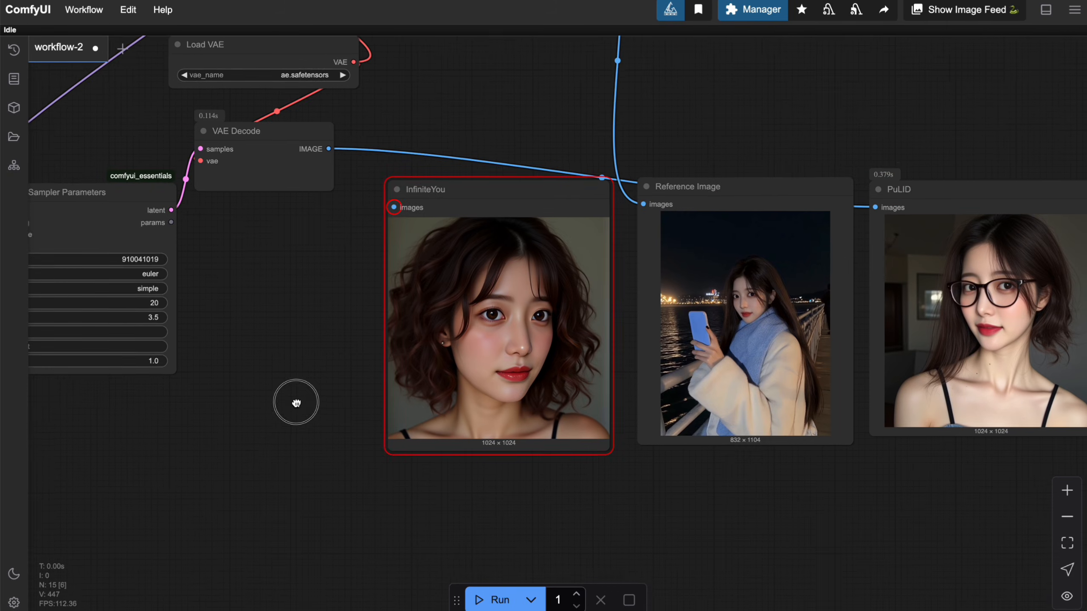
pyautogui.rightClick(469, 283)
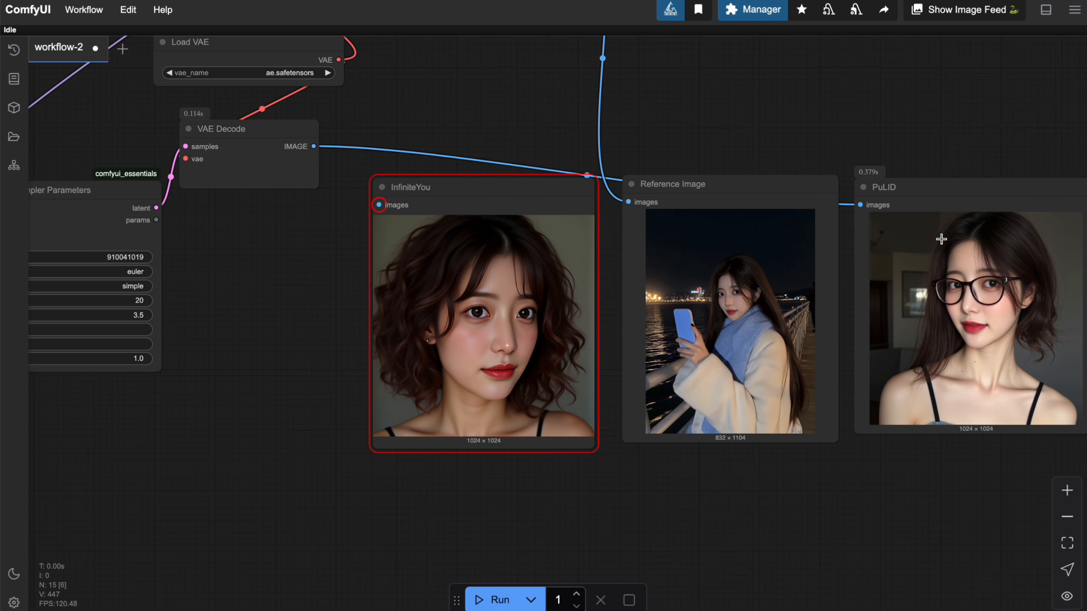
pyautogui.rightClick(927, 271)
pyautogui.click(943, 127)
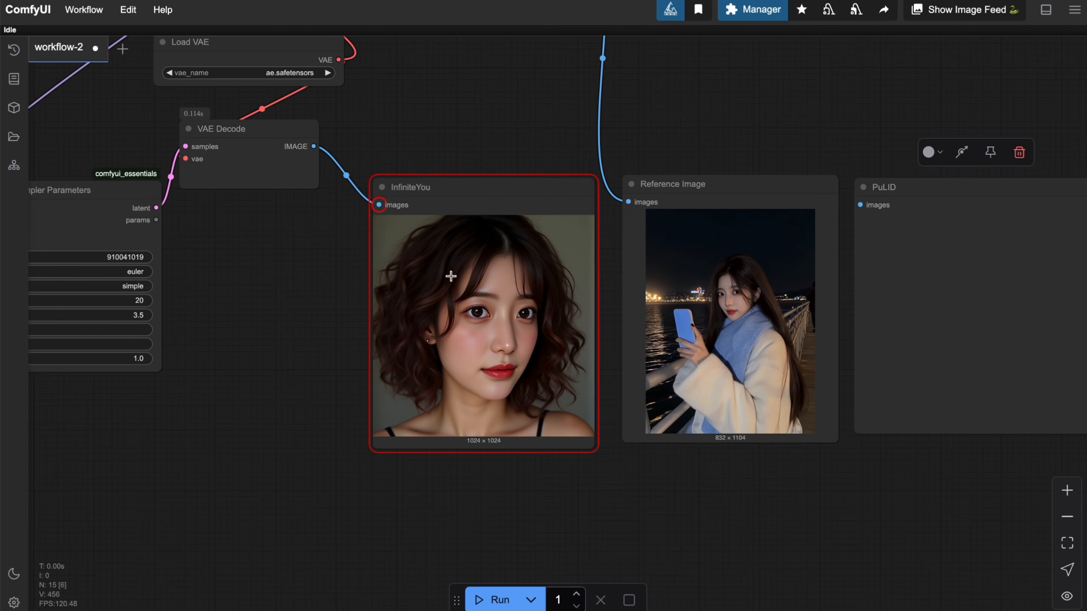
pyautogui.rightClick(453, 264)
pyautogui.click(513, 128)
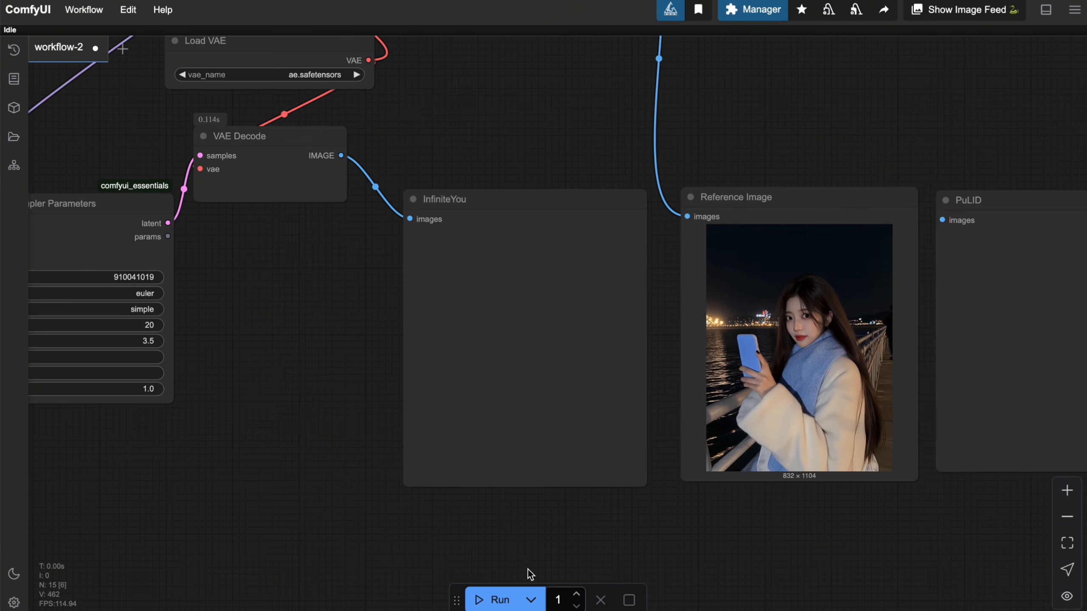
# Run the laughing woman prompt with InfiniteYou and enlarge the view of the preview nodes
pyautogui.click(499, 599)
pyautogui.moveTo(860, 119); pyautogui.dragTo(742, 133)
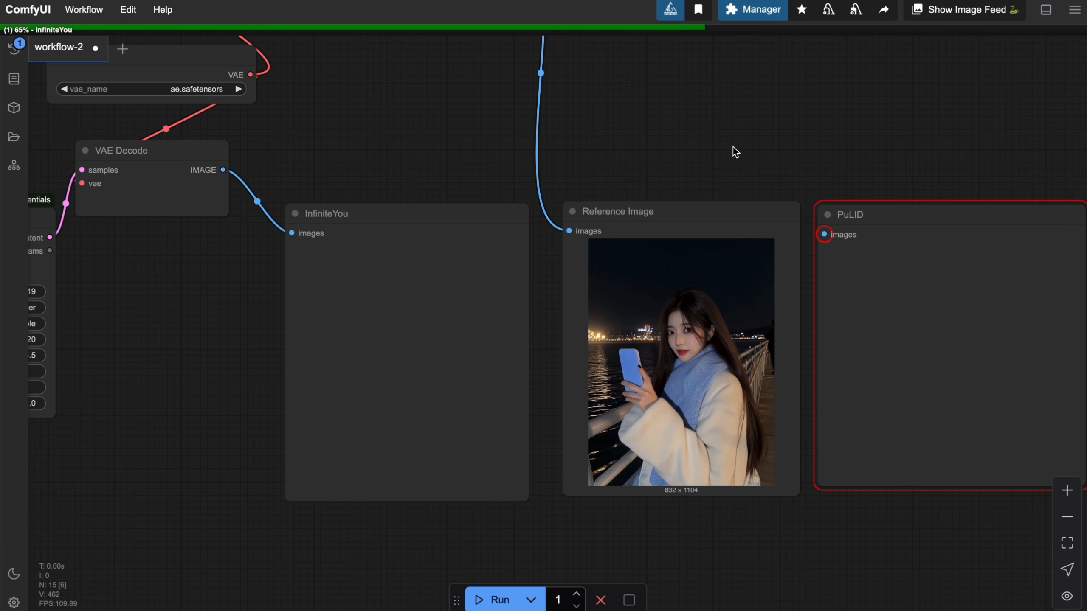
pyautogui.scroll(2, 733, 146)
pyautogui.moveTo(751, 162); pyautogui.dragTo(756, 99)
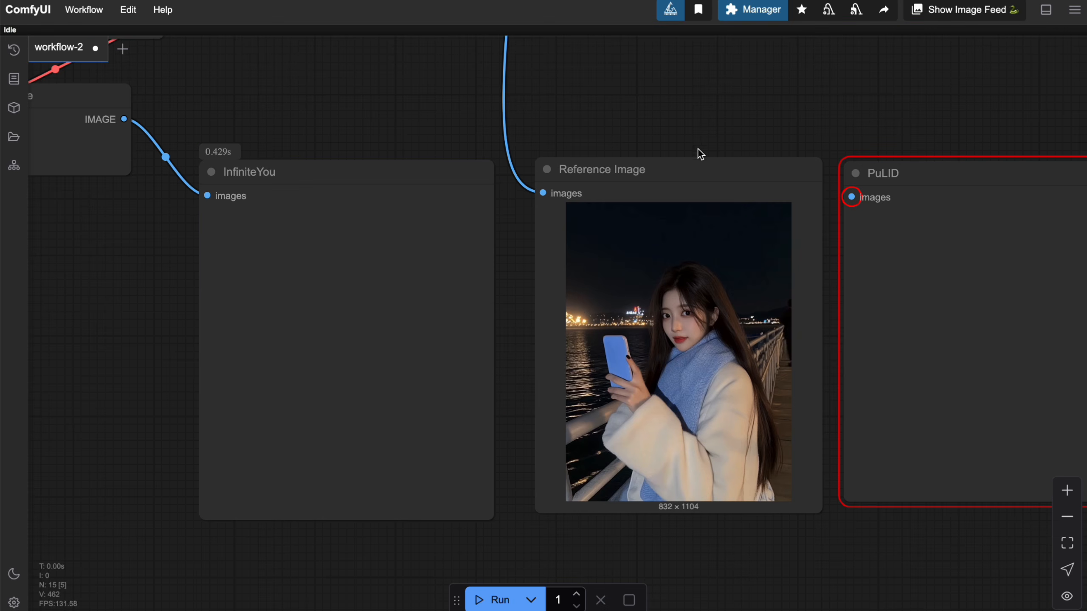
# Move VAE Decode's IMAGE link from the InfiniteYou preview to the images input of the PuLID preview
pyautogui.scroll(4, 365, 358)
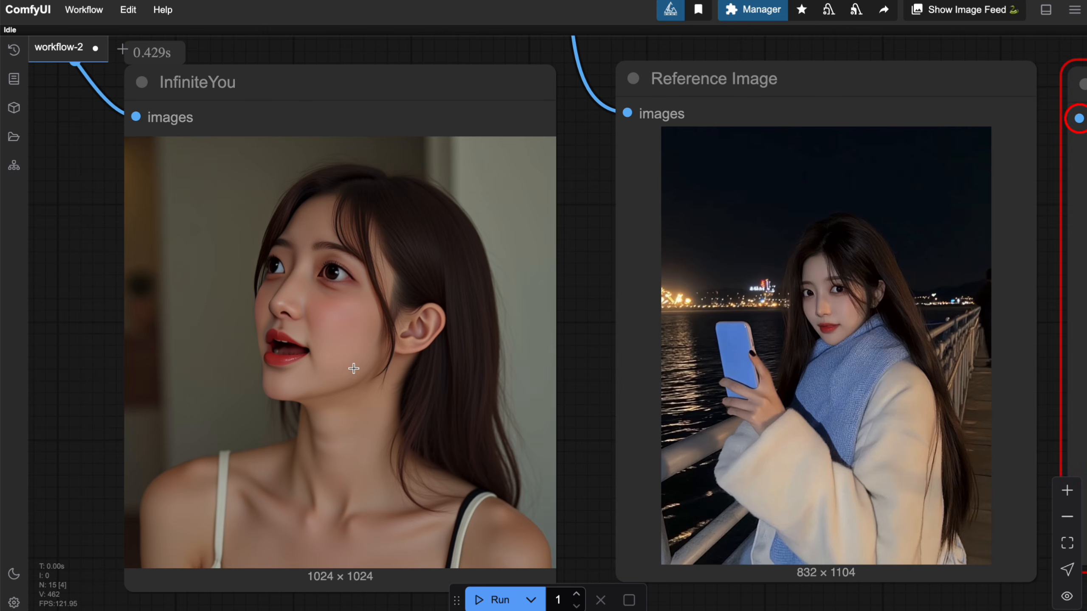
pyautogui.scroll(-4, 546, 340)
pyautogui.moveTo(732, 115); pyautogui.dragTo(700, 200)
pyautogui.scroll(-2, 778, 198)
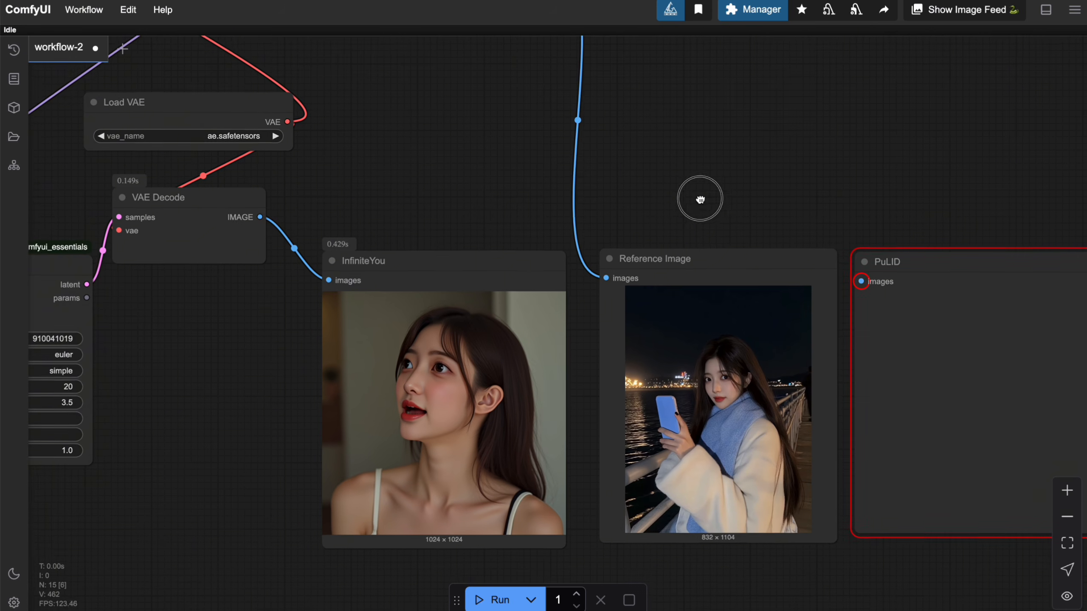
pyautogui.moveTo(332, 307); pyautogui.dragTo(859, 307)
# Re-enable the PuLID group node and bypass the InfiniteYou group node
pyautogui.moveTo(748, 210); pyautogui.dragTo(718, 218)
pyautogui.scroll(2, 492, 216)
pyautogui.moveTo(467, 215); pyautogui.dragTo(663, 452)
pyautogui.scroll(-3, 642, 432)
pyautogui.moveTo(581, 361); pyautogui.dragTo(627, 486)
pyautogui.click(552, 199)
pyautogui.click(569, 116)
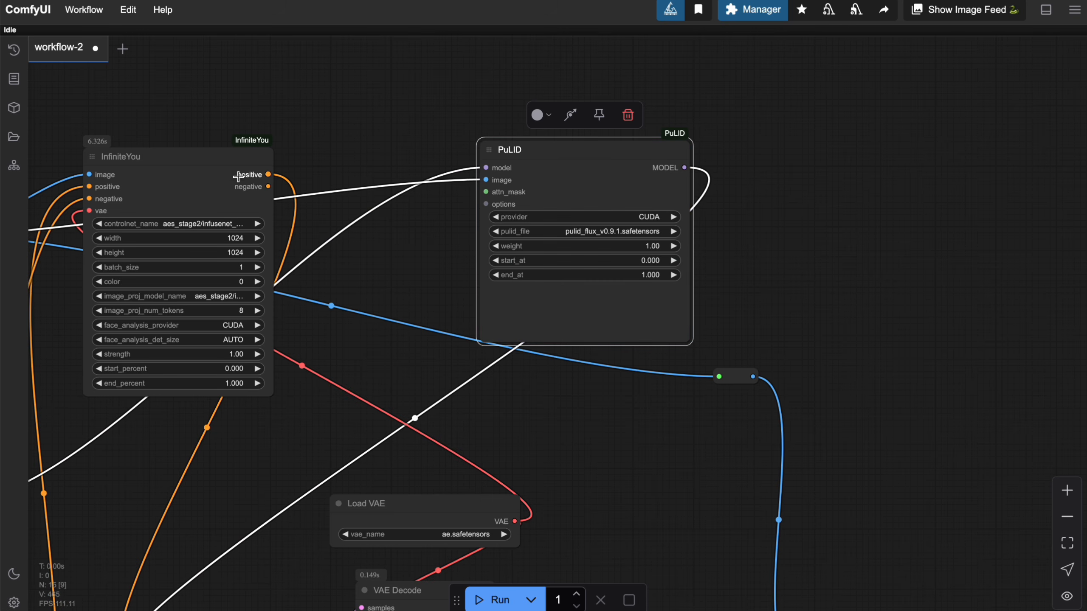
pyautogui.click(215, 177)
pyautogui.click(164, 121)
# Run the laughing woman prompt with PuLID and bring the three preview nodes into view
pyautogui.moveTo(863, 291); pyautogui.dragTo(557, 150)
pyautogui.moveTo(735, 297); pyautogui.dragTo(731, 291)
pyautogui.moveTo(743, 356); pyautogui.dragTo(899, 204)
pyautogui.scroll(1, 894, 206)
pyautogui.moveTo(724, 281); pyautogui.dragTo(759, 540)
pyautogui.scroll(-2, 760, 535)
pyautogui.moveTo(760, 480); pyautogui.dragTo(580, 307)
pyautogui.click(496, 600)
pyautogui.scroll(-3, 649, 281)
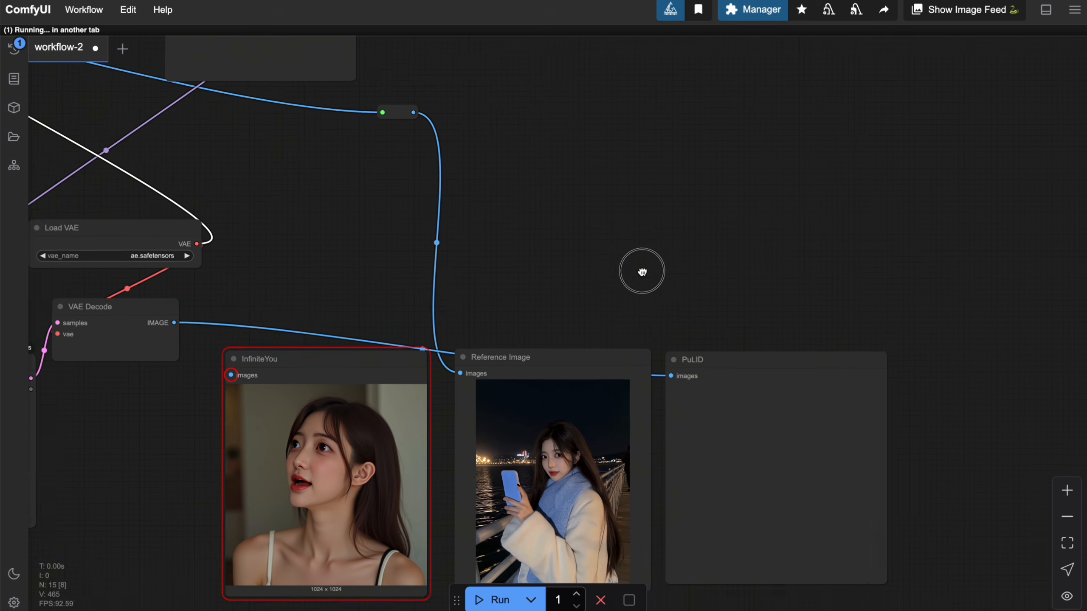
pyautogui.scroll(-3, 650, 227)
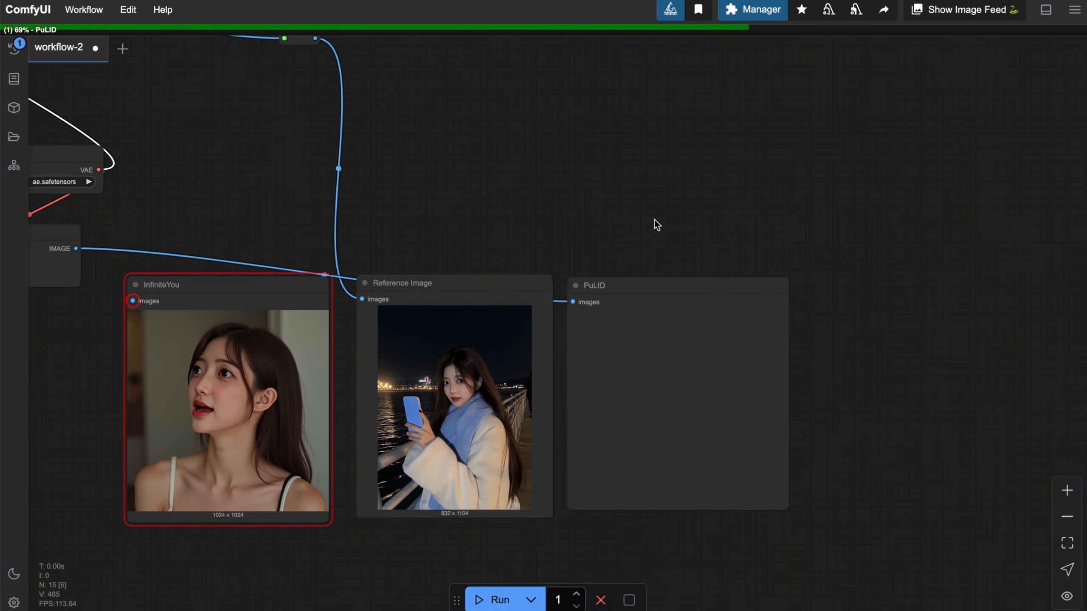
# Compare the laughing woman portraits from InfiniteYou and PuLID with the reference image for facial likeness, head angle and expression
pyautogui.scroll(5, 655, 214)
pyautogui.moveTo(728, 113); pyautogui.dragTo(796, 85)
pyautogui.scroll(1, 754, 109)
pyautogui.moveTo(812, 526); pyautogui.dragTo(785, 524)
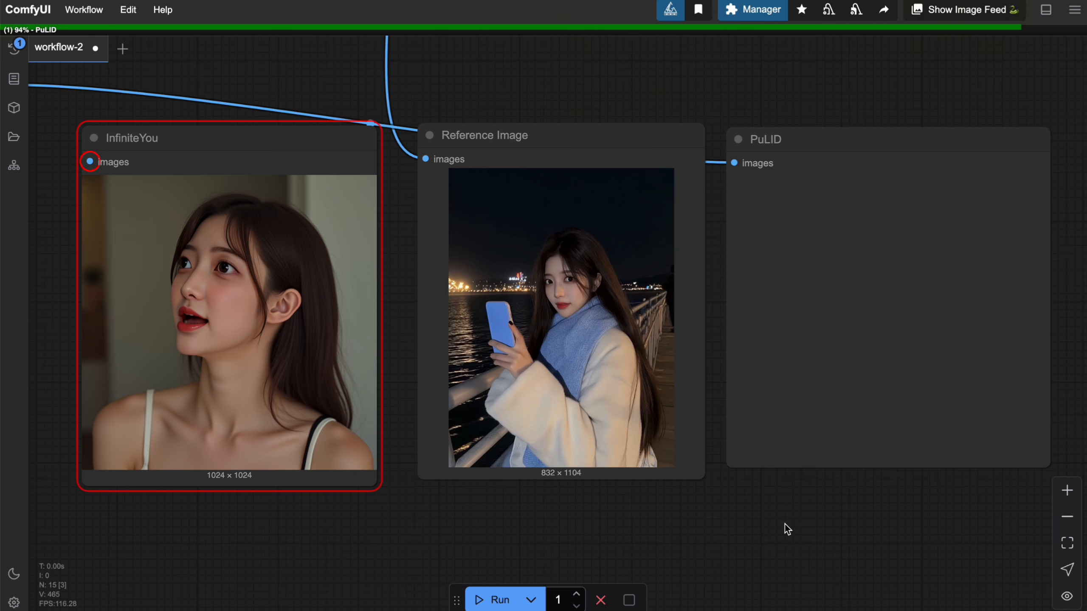
pyautogui.moveTo(784, 524); pyautogui.dragTo(761, 526)
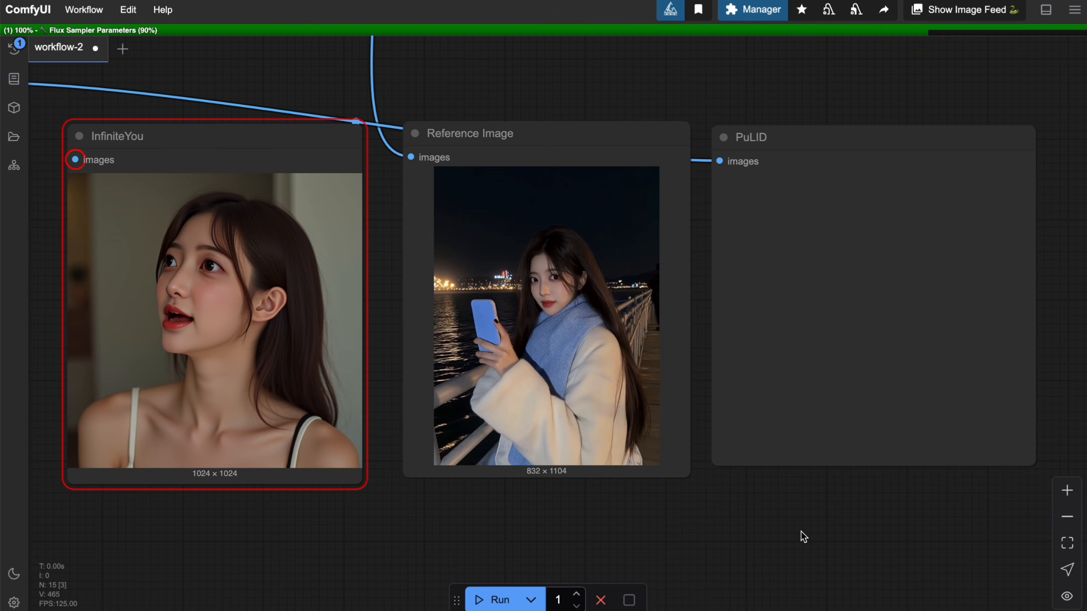
pyautogui.moveTo(818, 519); pyautogui.dragTo(686, 471)
pyautogui.scroll(4, 686, 470)
pyautogui.scroll(-3, 752, 480)
pyautogui.moveTo(721, 527); pyautogui.dragTo(763, 516)
pyautogui.scroll(-1, 883, 544)
pyautogui.scroll(1, 858, 525)
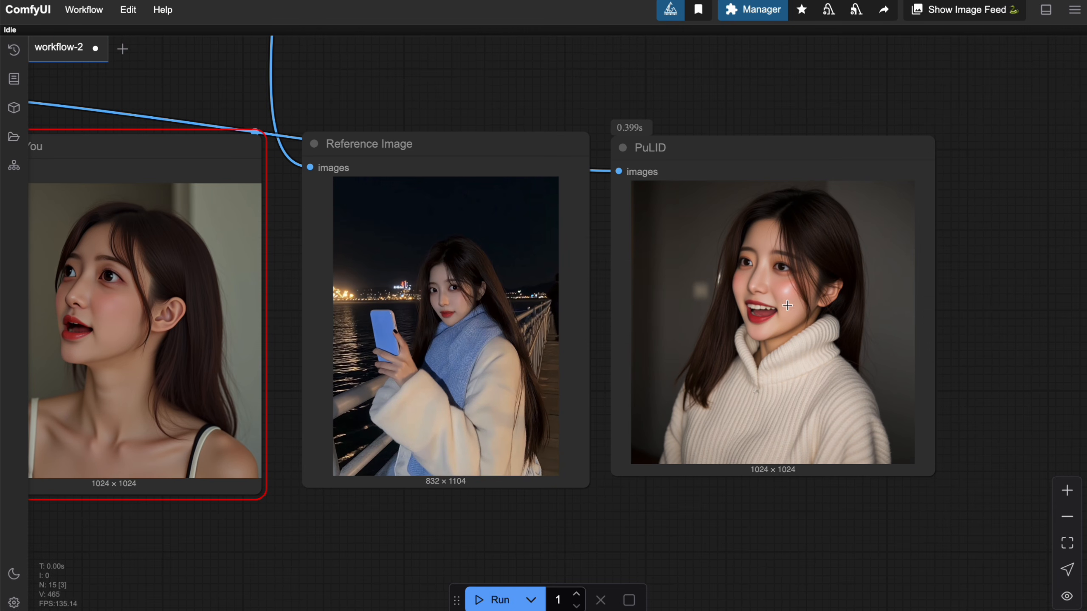
pyautogui.scroll(2, 724, 473)
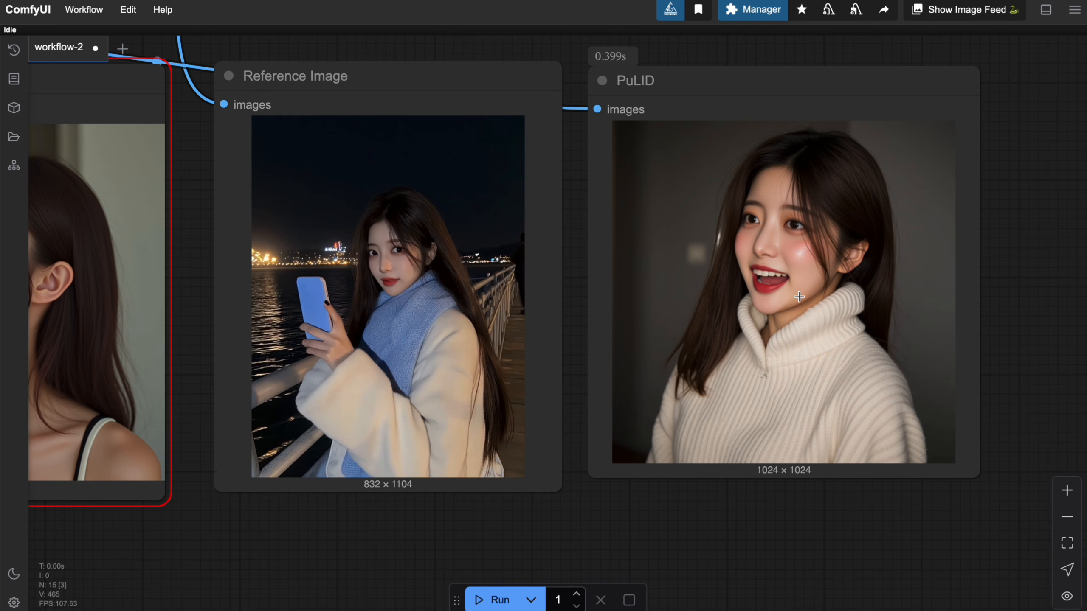
pyautogui.scroll(-1, 599, 505)
pyautogui.moveTo(620, 529); pyautogui.dragTo(736, 555)
pyautogui.scroll(-1, 749, 550)
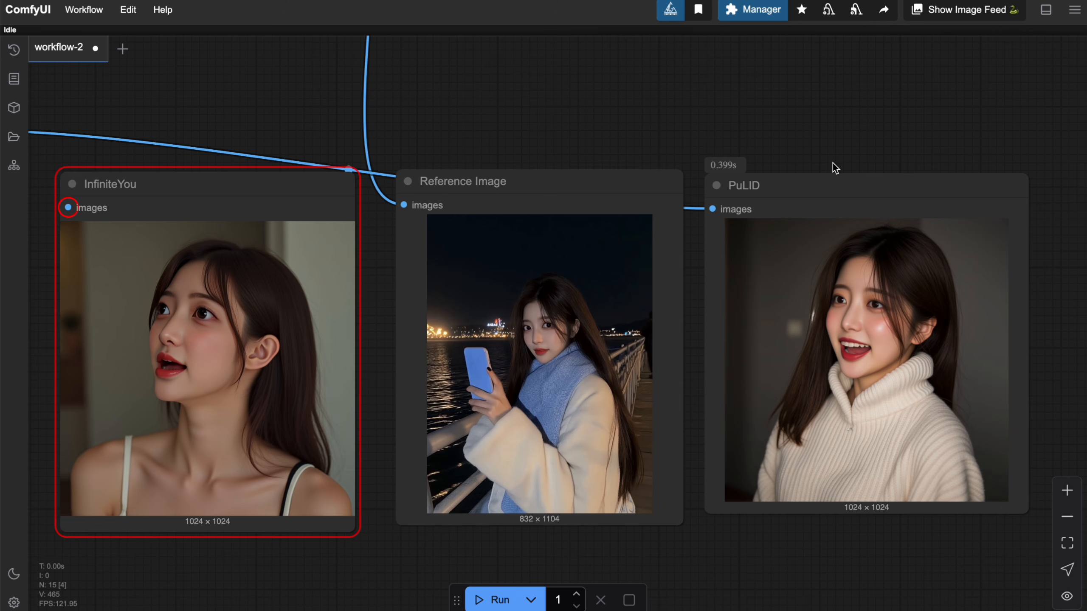
pyautogui.moveTo(838, 146); pyautogui.dragTo(760, 122)
pyautogui.scroll(-2, 276, 319)
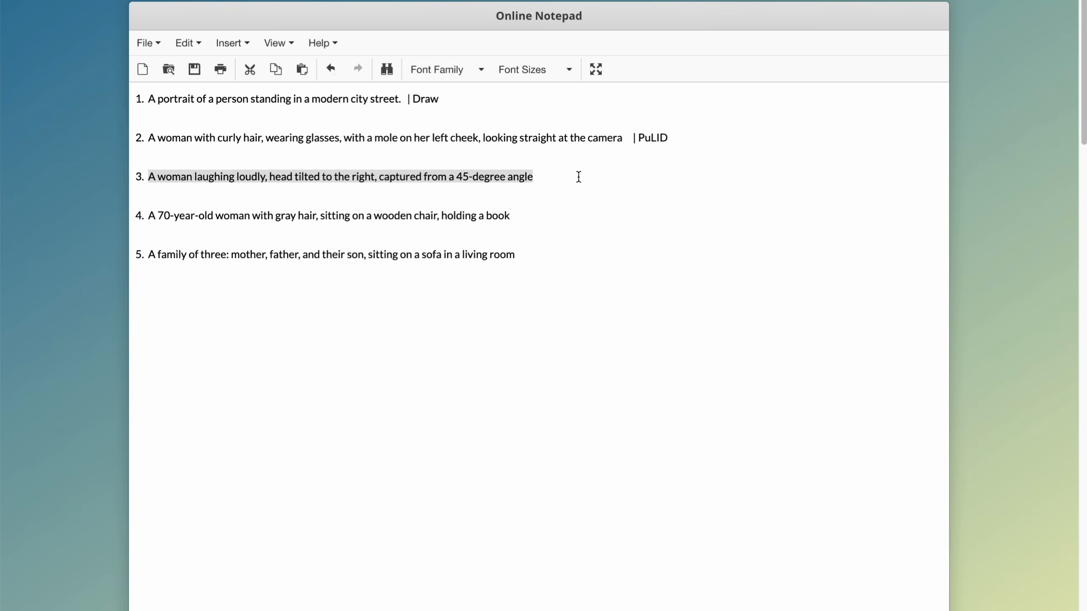
# Switch to Online Notepad, append ". | PuLID" to the third prompt, and copy the fourth prompt about the 70-year-old woman
pyautogui.click(579, 177)
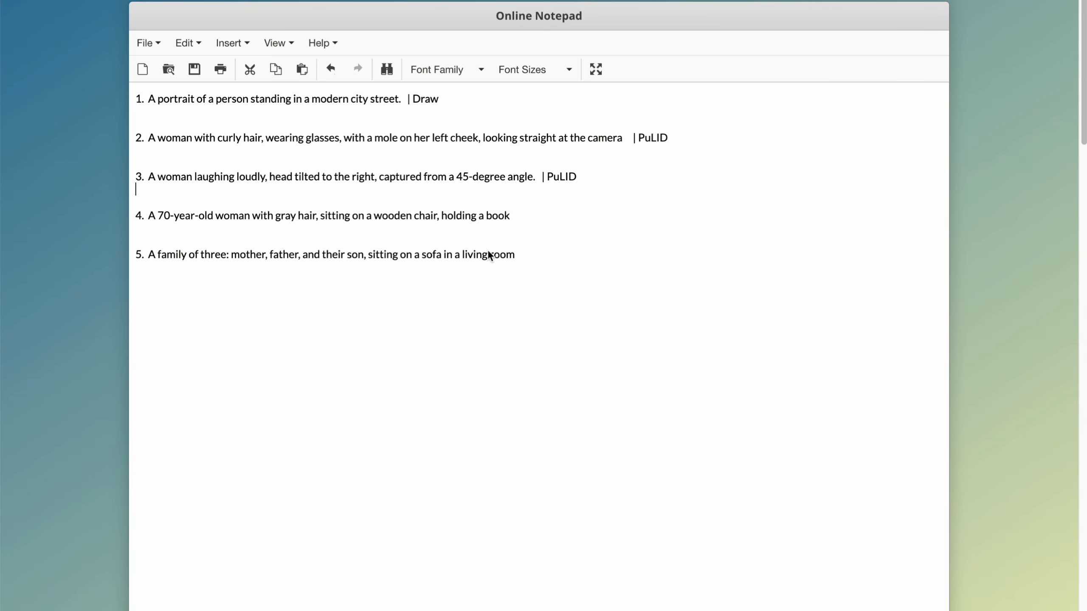
pyautogui.click(613, 247)
pyautogui.moveTo(146, 216); pyautogui.dragTo(510, 213)
pyautogui.press('super+c')
# Back in ComfyUI, set the CLIP Text Encode prompt to "A 70-year-old woman with gray hair, sitting on a wooden chair, holding a book."
pyautogui.click(142, 1)
pyautogui.moveTo(489, 417); pyautogui.dragTo(595, 359)
pyautogui.click(364, 358)
pyautogui.tripleClick(364, 358)
pyautogui.press('super+v')
pyautogui.click(600, 396)
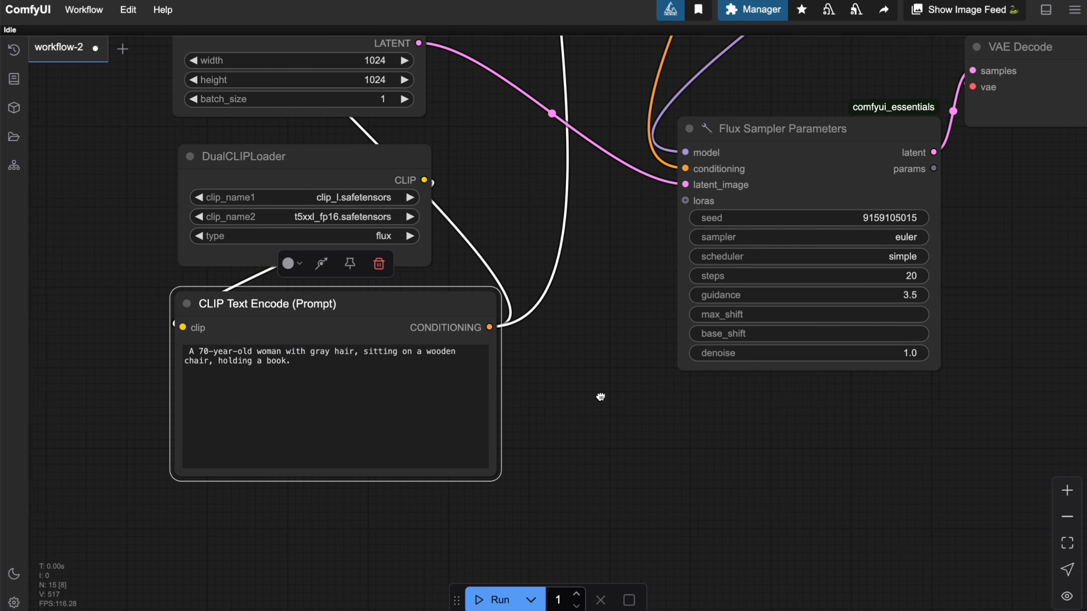
pyautogui.scroll(8, 574, 410)
pyautogui.scroll(-3, 551, 393)
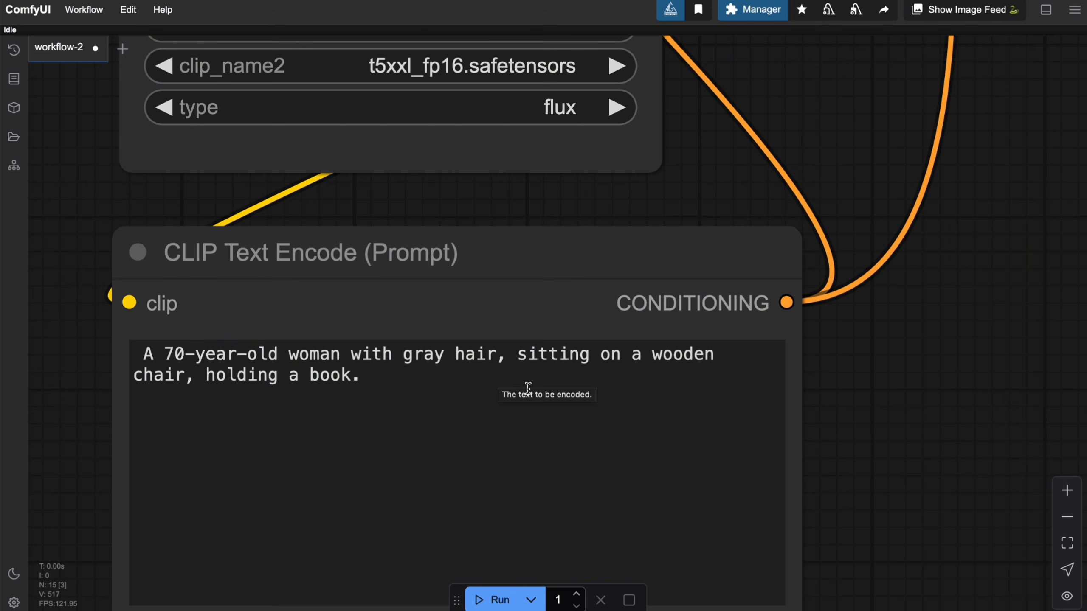
pyautogui.scroll(-5, 839, 416)
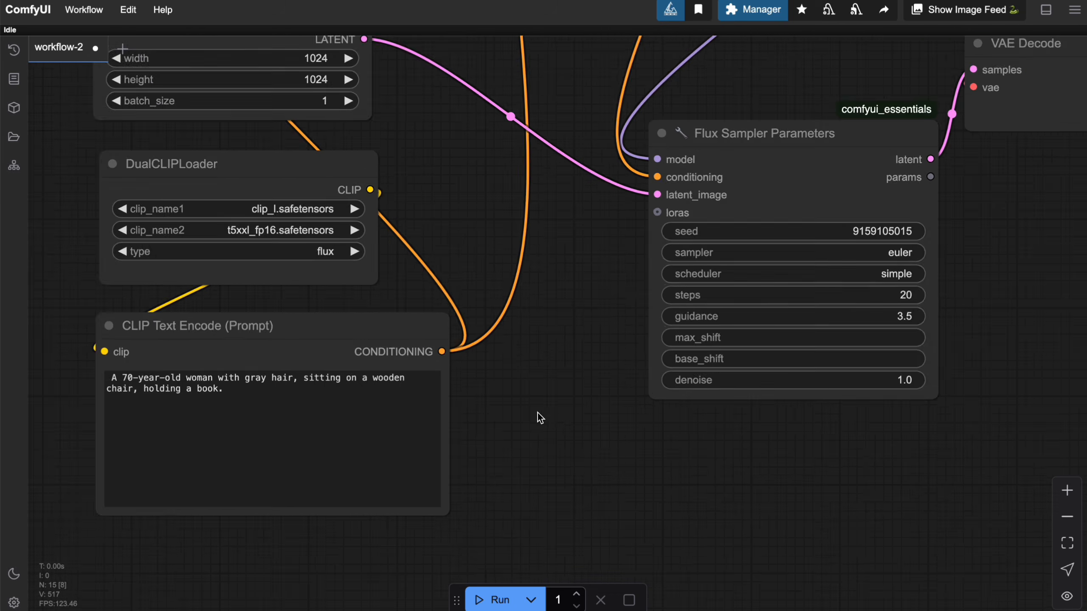
# Bypass the PuLID group node and reactivate the InfiniteYou group node
pyautogui.moveTo(841, 314); pyautogui.dragTo(421, 413)
pyautogui.scroll(-2, 597, 387)
pyautogui.moveTo(707, 207); pyautogui.dragTo(675, 444)
pyautogui.click(614, 100)
pyautogui.click(240, 119)
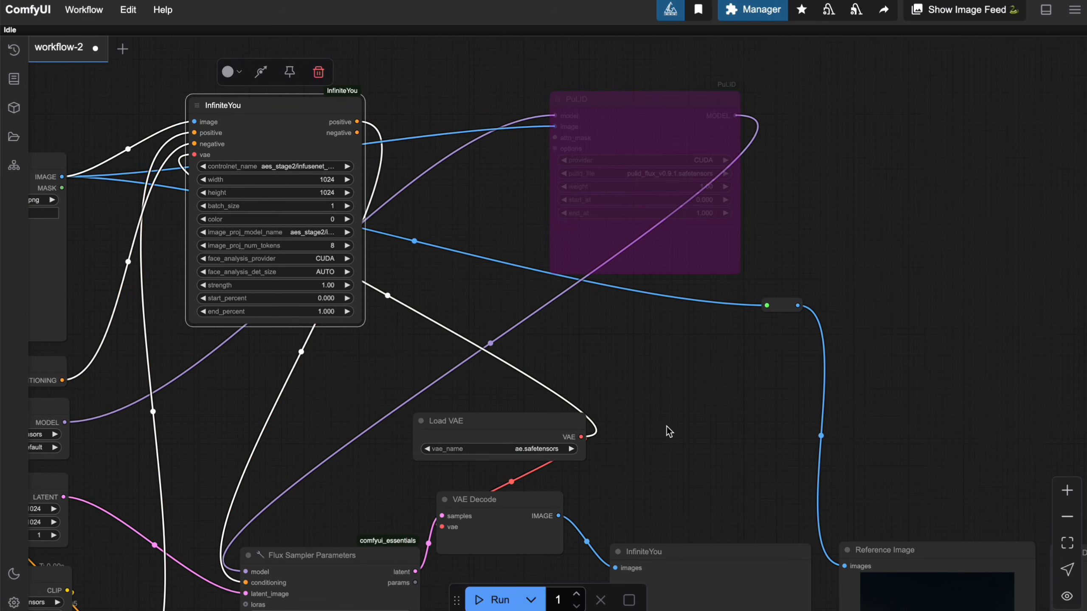
# Run the 70-year-old woman prompt with InfiniteYou and enlarge the view of its preview node
pyautogui.moveTo(705, 537); pyautogui.dragTo(613, 328)
pyautogui.click(616, 338)
pyautogui.scroll(-3, 532, 372)
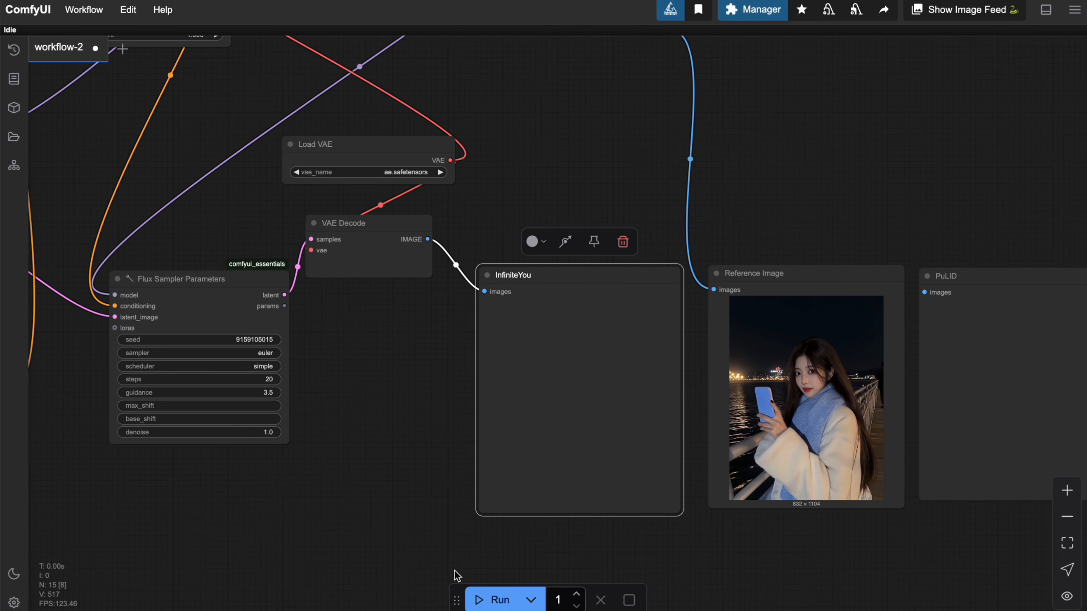
pyautogui.click(487, 599)
pyautogui.scroll(5, 344, 437)
pyautogui.moveTo(308, 393); pyautogui.dragTo(195, 364)
pyautogui.scroll(1, 224, 365)
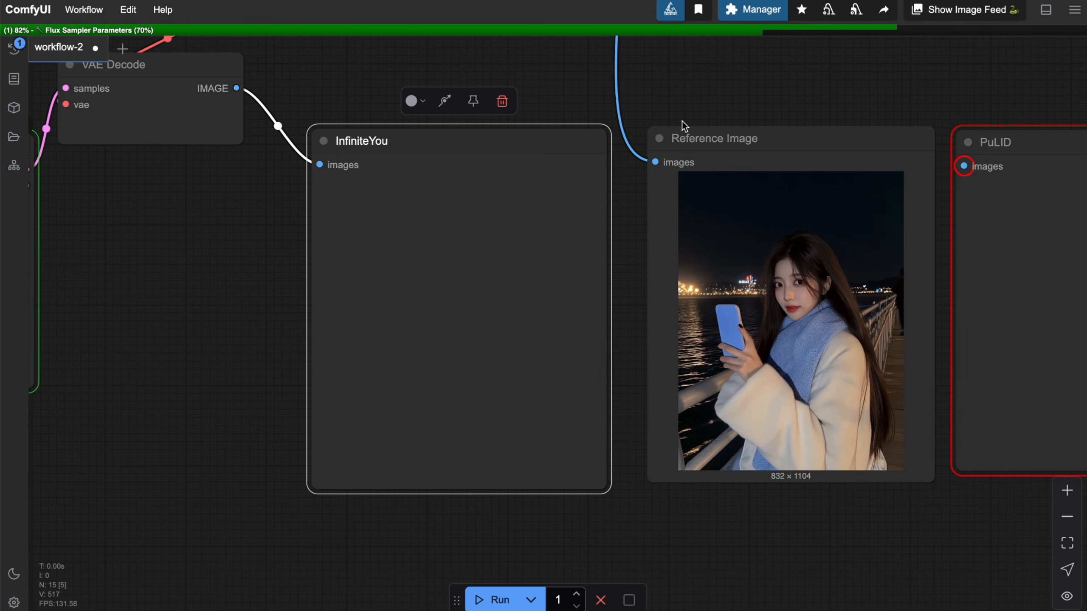
# Examine InfiniteYou's portrait of the 70-year-old woman against the prompt and the reference image
pyautogui.moveTo(775, 90); pyautogui.dragTo(720, 86)
pyautogui.scroll(-2, 684, 117)
pyautogui.scroll(1, 682, 112)
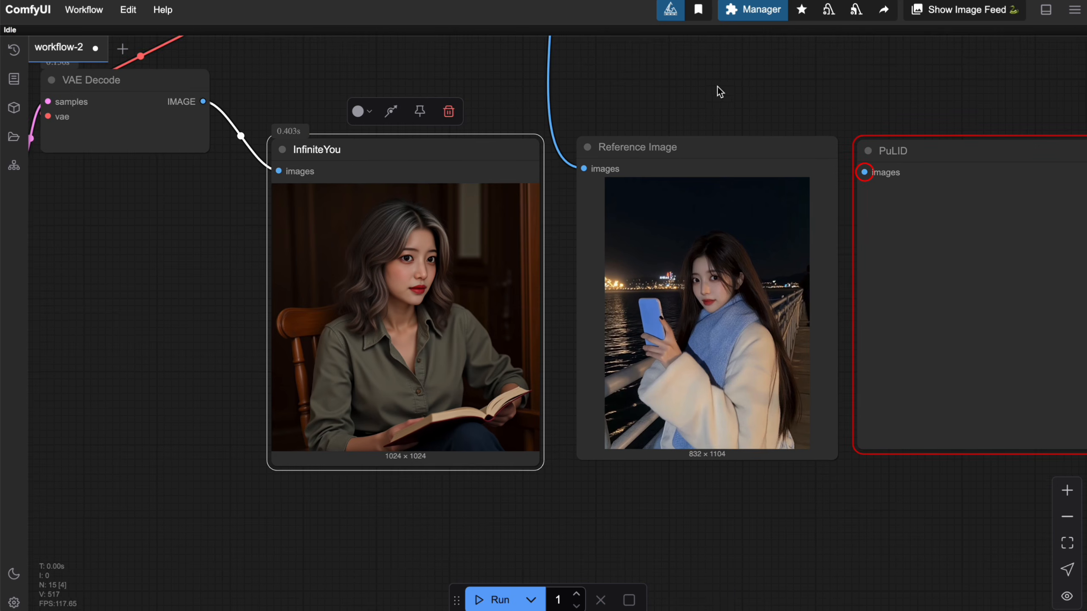
pyautogui.scroll(3, 720, 86)
pyautogui.moveTo(617, 167); pyautogui.dragTo(690, 55)
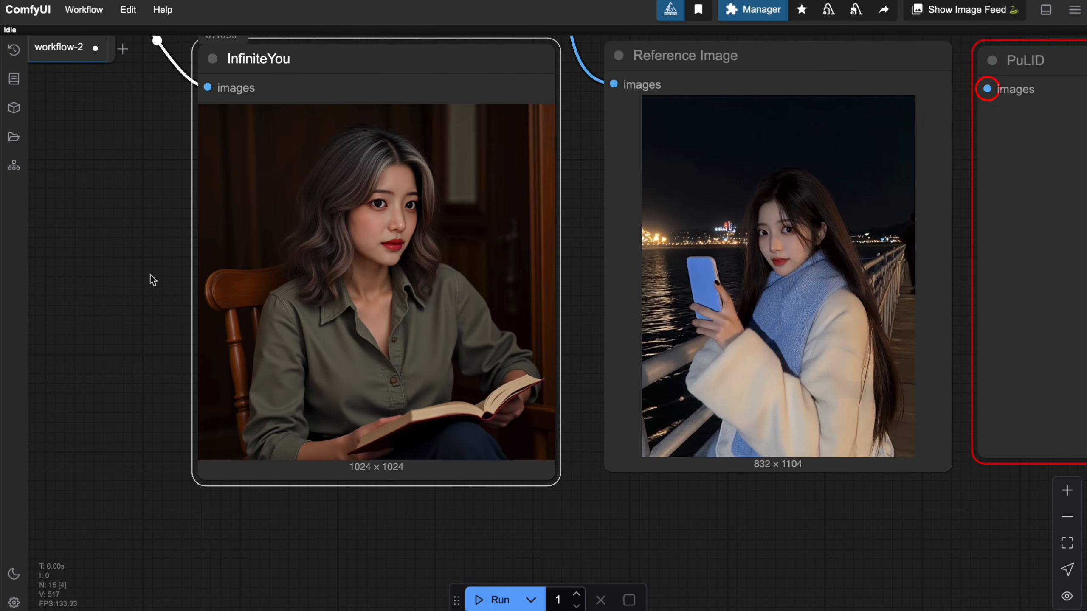
pyautogui.moveTo(145, 289); pyautogui.dragTo(173, 403)
pyautogui.scroll(-3, 247, 325)
pyautogui.moveTo(729, 187); pyautogui.dragTo(724, 273)
pyautogui.scroll(-2, 722, 257)
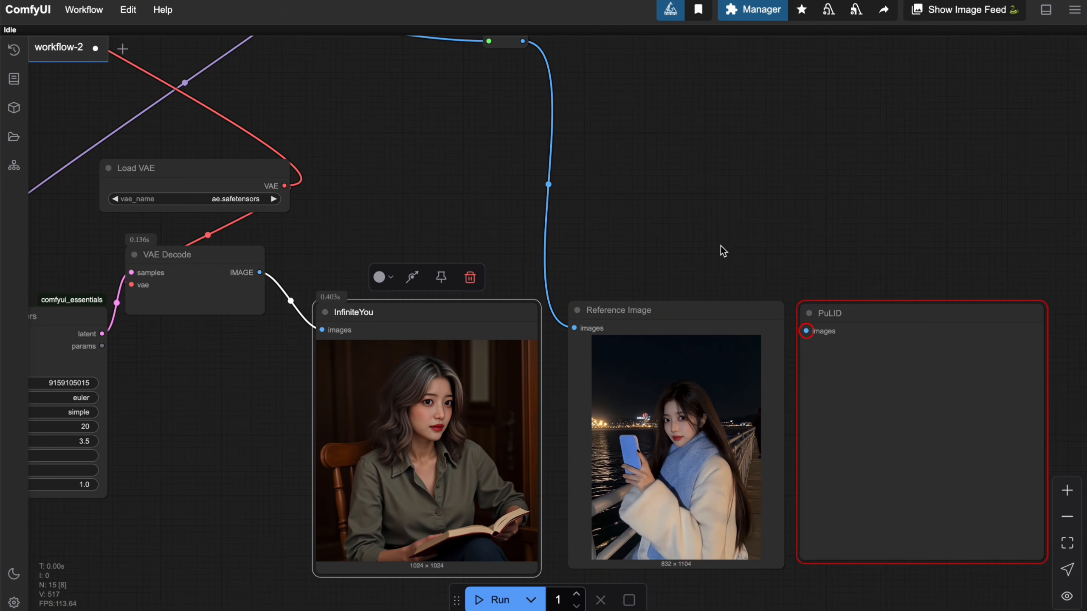
# Reactivate the PuLID group node and bypass InfiniteYou for the 70-year-old woman prompt
pyautogui.scroll(-2, 710, 222)
pyautogui.moveTo(703, 209); pyautogui.dragTo(755, 381)
pyautogui.click(499, 99)
pyautogui.click(457, 64)
pyautogui.click(127, 97)
pyautogui.click(126, 66)
# Reroute VAE Decode's IMAGE output from the InfiniteYou preview to the PuLID preview
pyautogui.moveTo(832, 273); pyautogui.dragTo(789, 221)
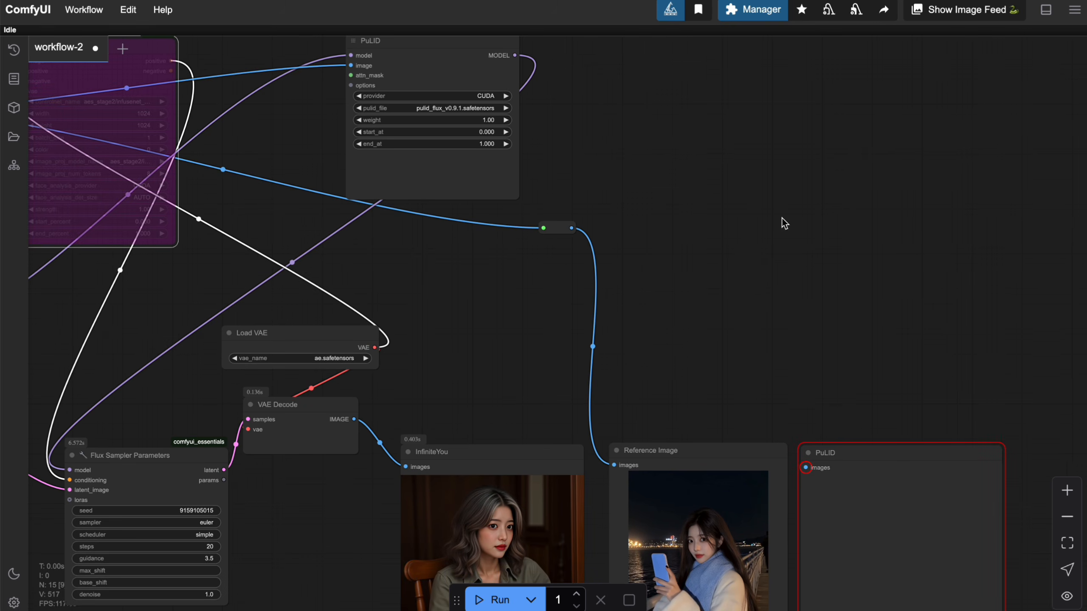
pyautogui.moveTo(747, 267); pyautogui.dragTo(684, 191)
pyautogui.moveTo(341, 390); pyautogui.dragTo(743, 393)
pyautogui.moveTo(754, 311); pyautogui.dragTo(705, 292)
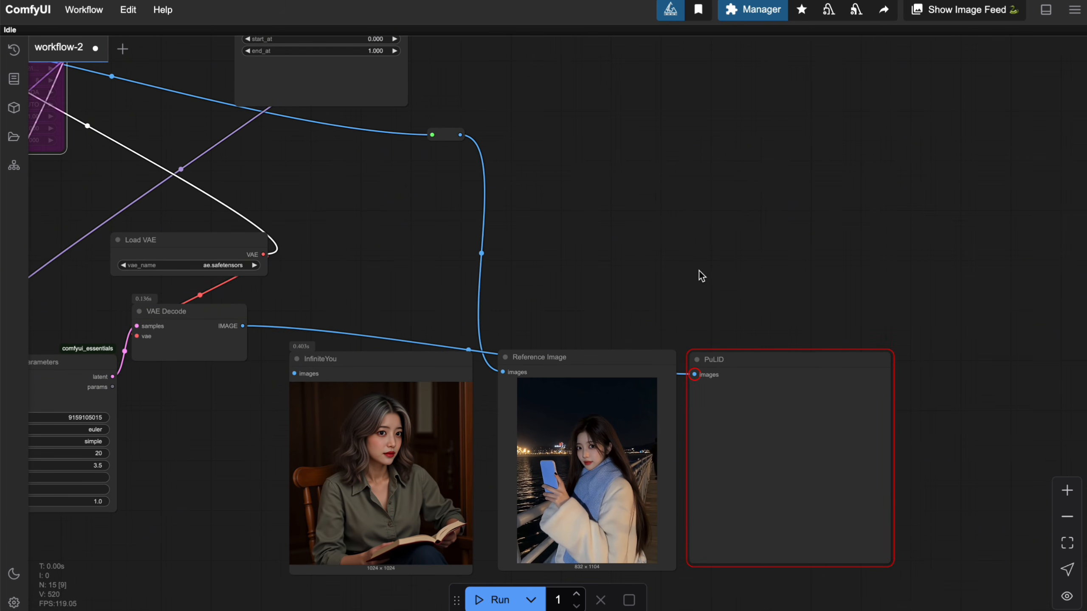
# Run the 70-year-old woman prompt with PuLID and enlarge the view of the three preview nodes
pyautogui.hscroll(2, 705, 273)
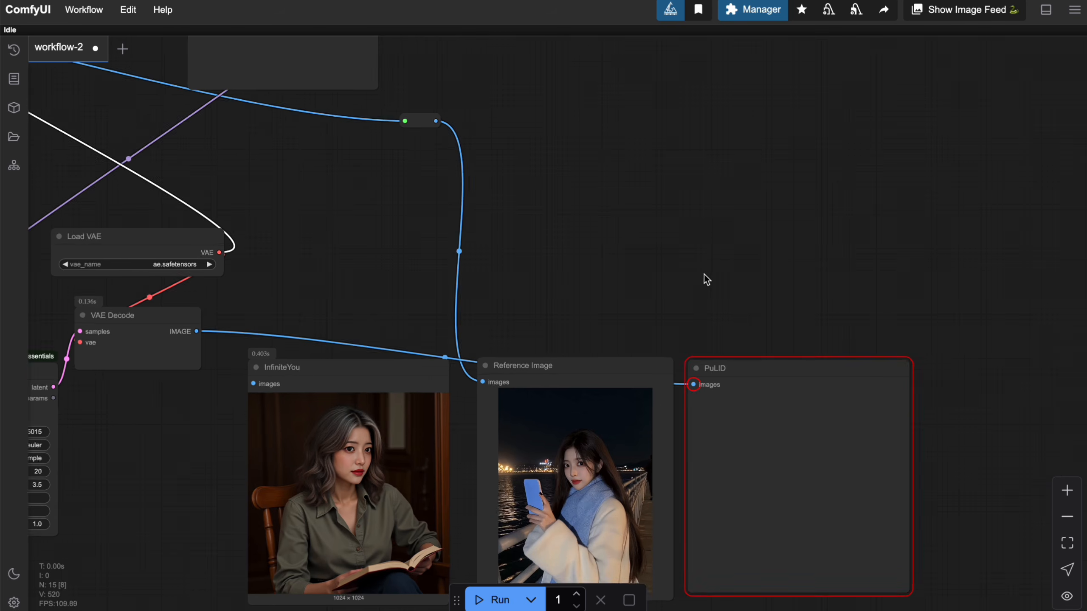
pyautogui.scroll(-3, 703, 274)
pyautogui.moveTo(710, 274); pyautogui.dragTo(648, 247)
pyautogui.scroll(3, 647, 247)
pyautogui.scroll(-2, 666, 262)
pyautogui.click(496, 599)
pyautogui.scroll(-1, 733, 194)
pyautogui.scroll(2, 709, 210)
pyautogui.moveTo(733, 194); pyautogui.dragTo(914, 125)
pyautogui.scroll(1, 738, 187)
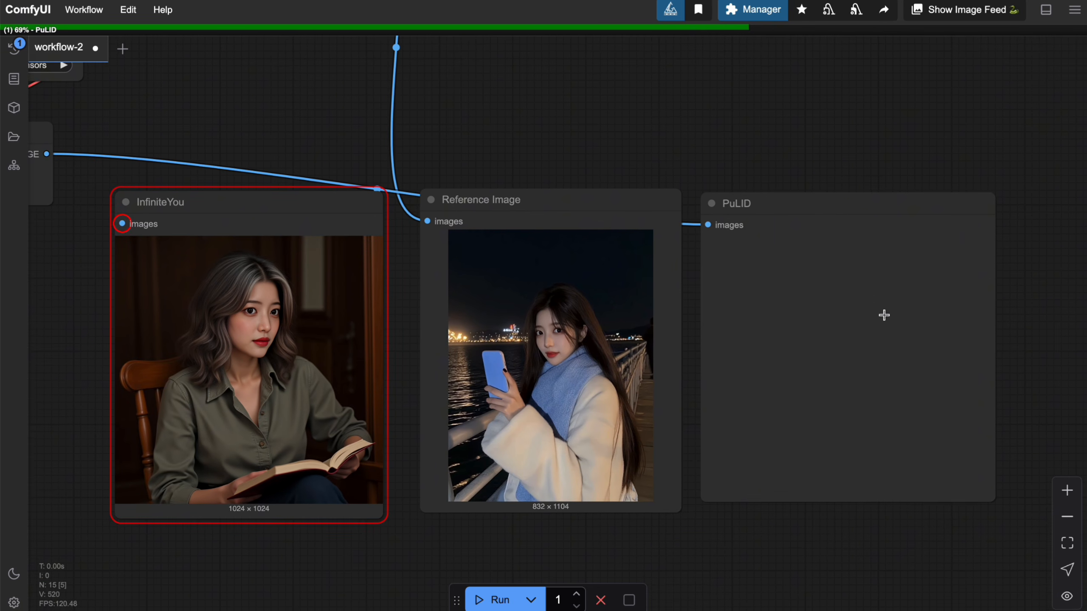
# Shift the PuLID preview node slightly down and move the InfiniteYou preview node closer to the Reference Image node
pyautogui.moveTo(853, 216); pyautogui.dragTo(850, 224)
pyautogui.click(858, 141)
pyautogui.moveTo(886, 141); pyautogui.dragTo(847, 133)
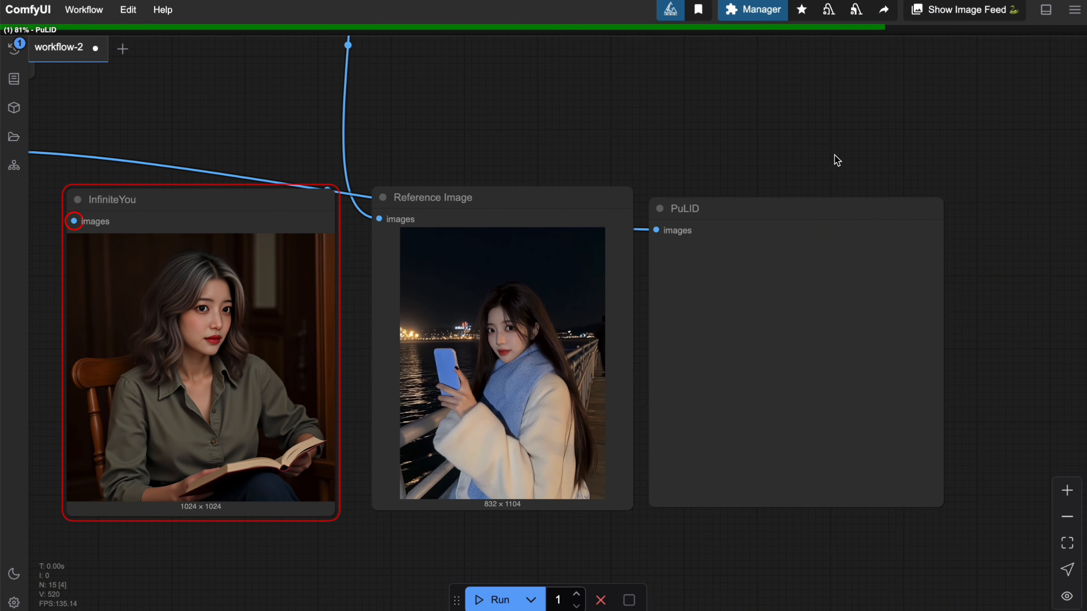
pyautogui.moveTo(297, 209); pyautogui.dragTo(316, 208)
pyautogui.click(737, 212)
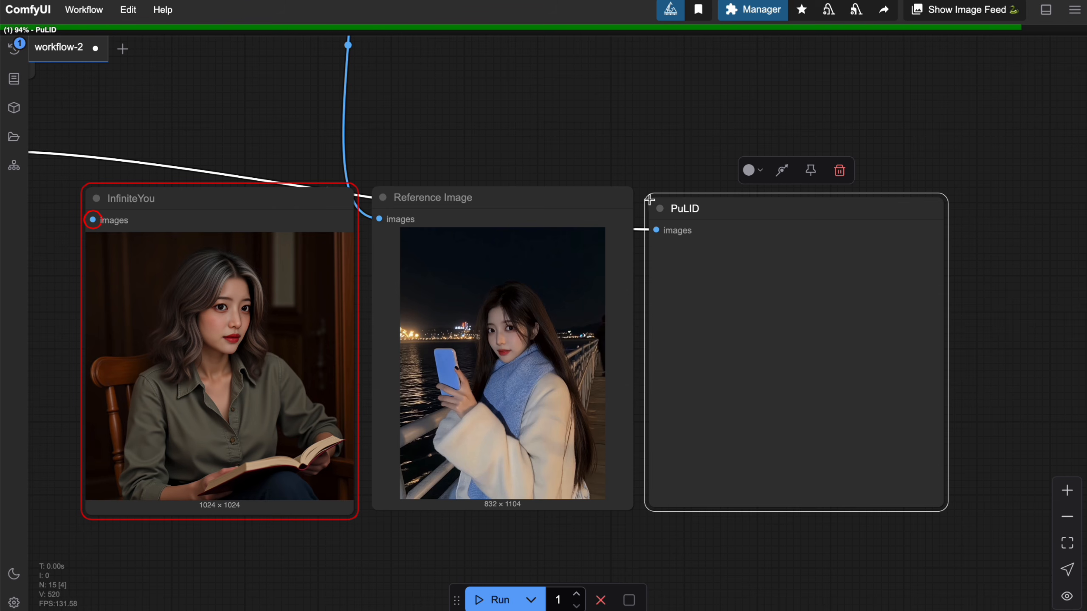
pyautogui.click(976, 281)
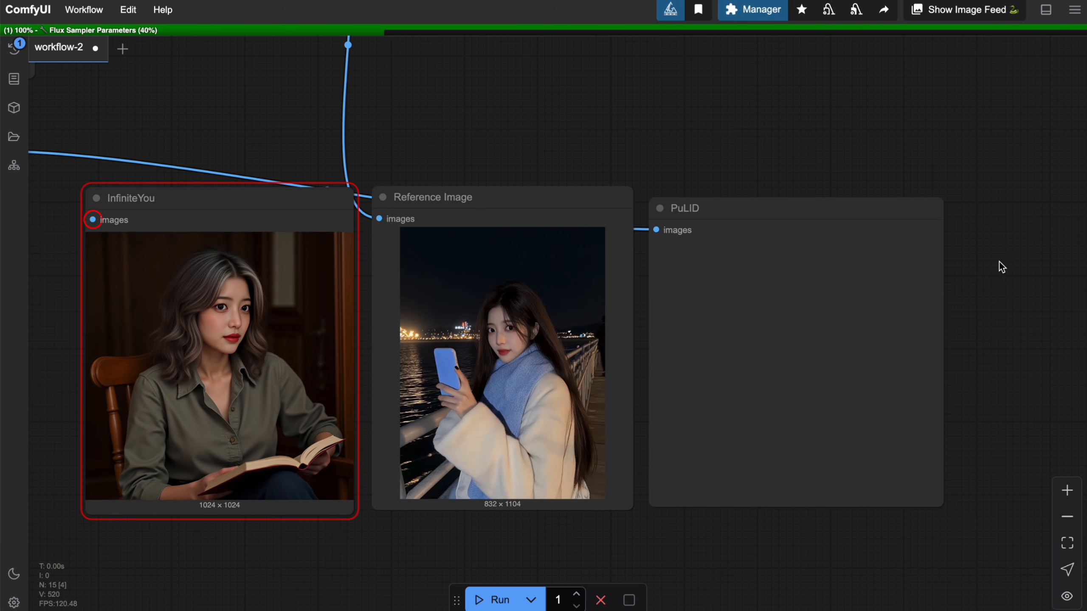
pyautogui.click(712, 212)
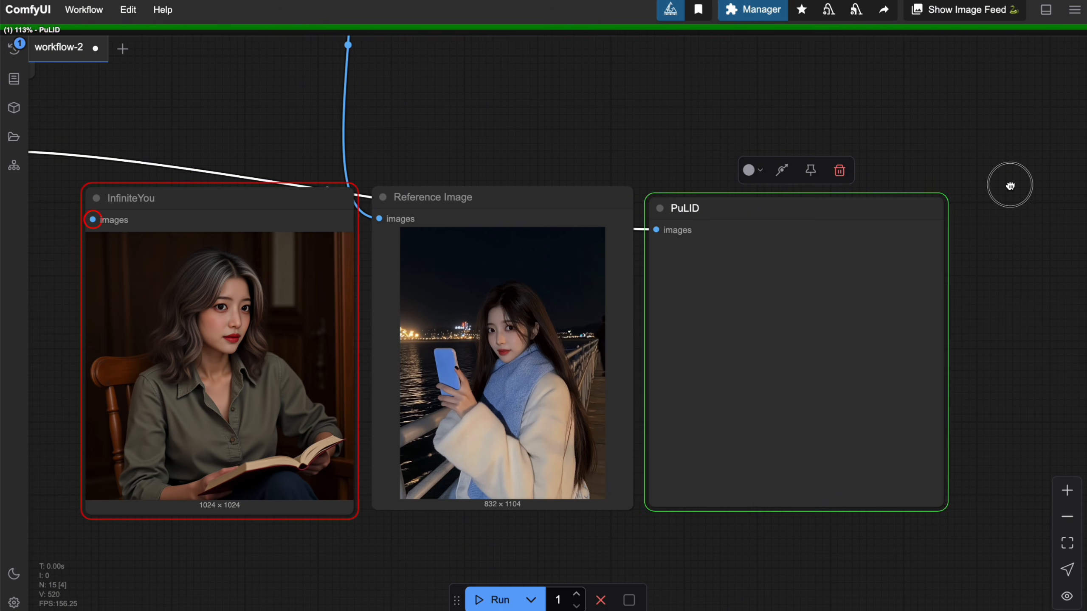
pyautogui.click(1007, 188)
# Compare the PuLID and InfiniteYou portraits of the 70-year-old woman with the reference image for age, hair and facial likeness
pyautogui.scroll(3, 982, 275)
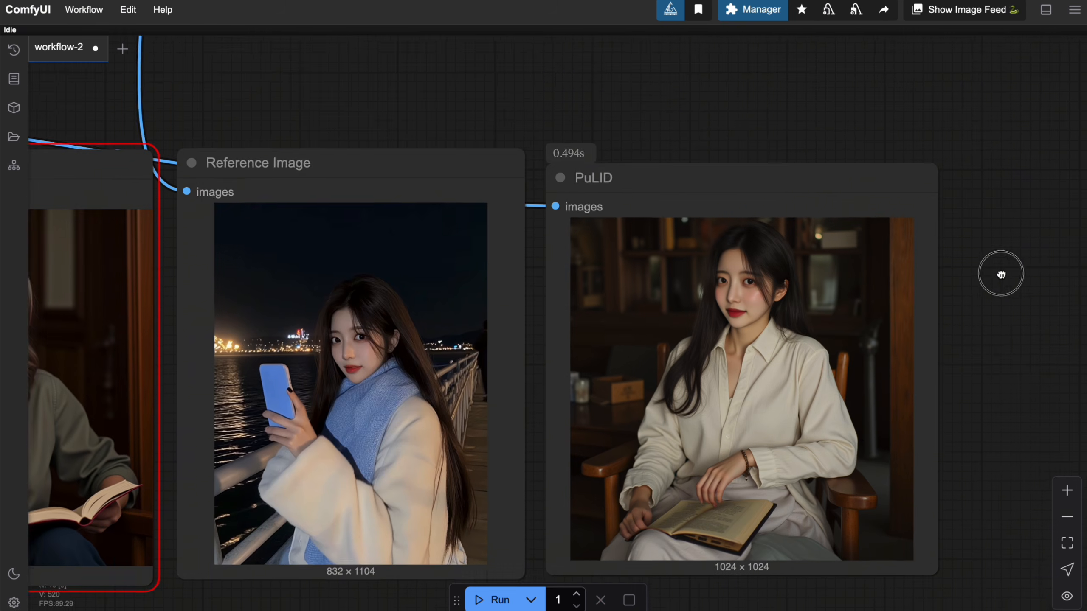
pyautogui.moveTo(977, 298); pyautogui.dragTo(1074, 179)
pyautogui.moveTo(755, 536); pyautogui.dragTo(849, 524)
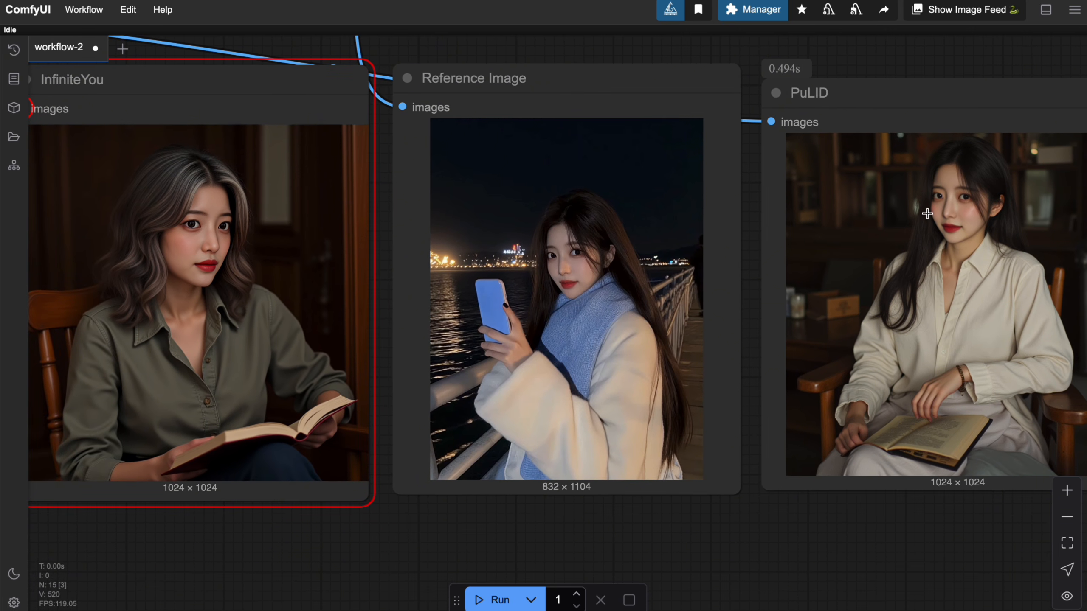
pyautogui.moveTo(868, 541); pyautogui.dragTo(812, 539)
pyautogui.scroll(-1, 815, 538)
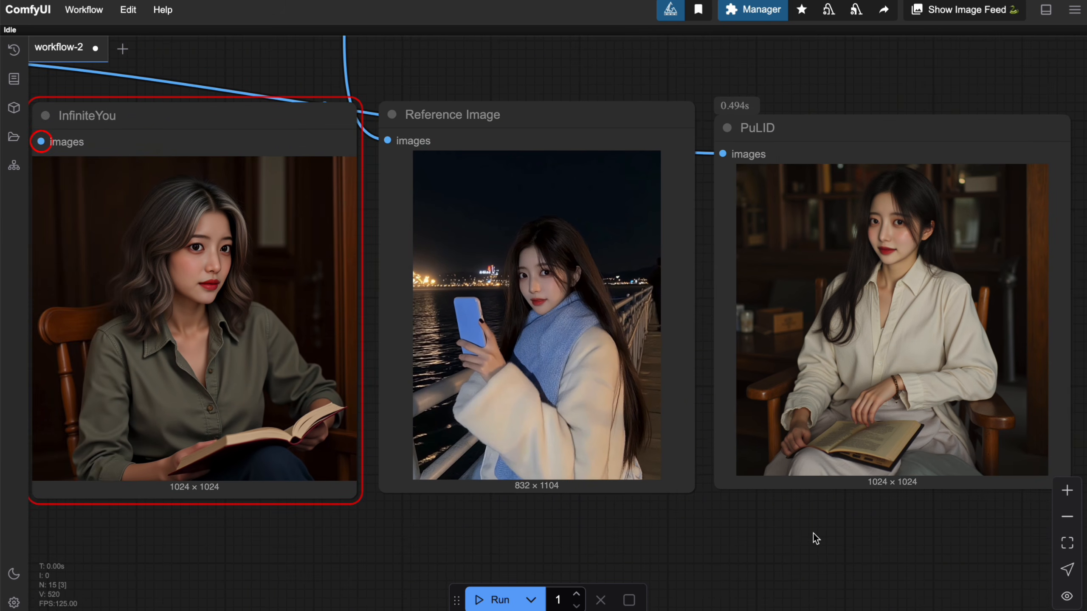
pyautogui.scroll(5, 186, 276)
pyautogui.scroll(-6, 230, 263)
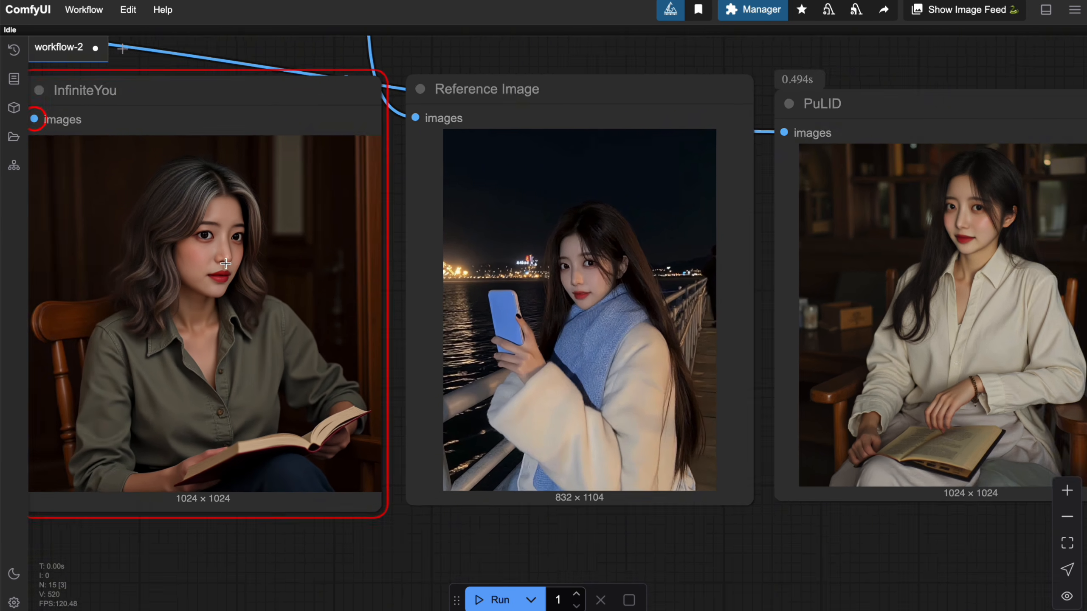
pyautogui.scroll(2, 833, 234)
pyautogui.scroll(-2, 834, 253)
pyautogui.moveTo(495, 502); pyautogui.dragTo(507, 520)
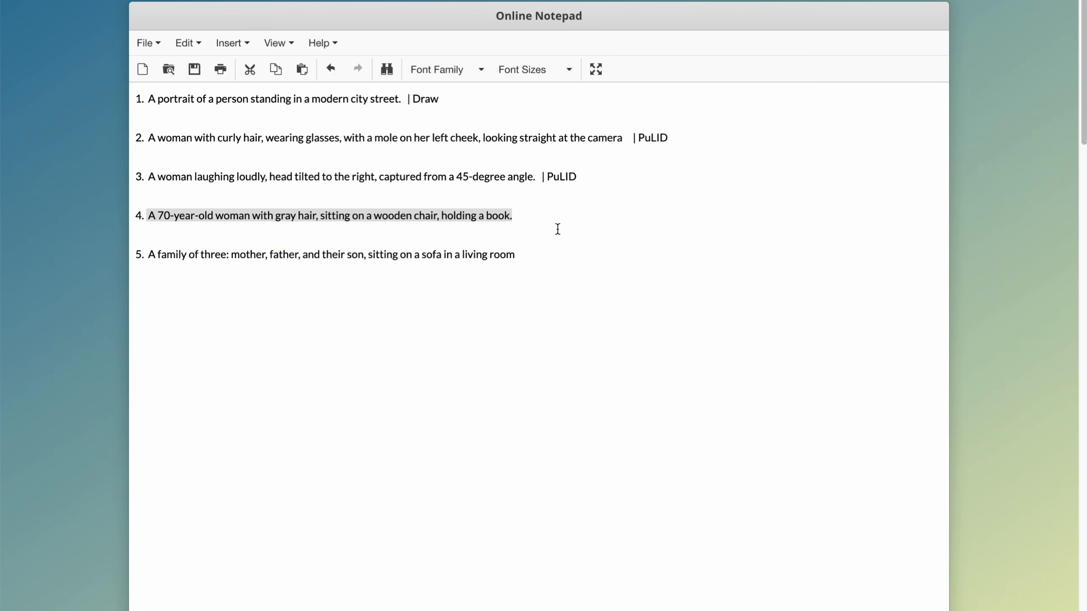
# Add "| InfiniteYou" after prompt 4, the 70-year-old woman, in the Online Notepad list
pyautogui.click(549, 216)
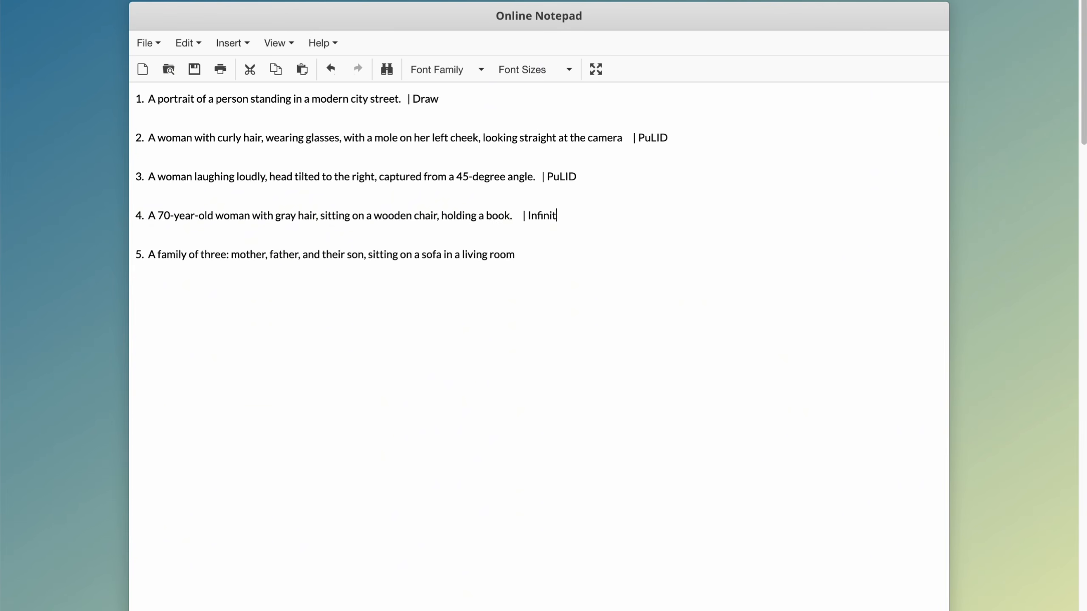
pyautogui.click(555, 409)
pyautogui.click(563, 214)
# Copy prompt 5 about the family of three and replace the CLIP Text Encode prompt in ComfyUI with it
pyautogui.moveTo(150, 257); pyautogui.dragTo(517, 256)
pyautogui.hotkey('ctrl', 'c')
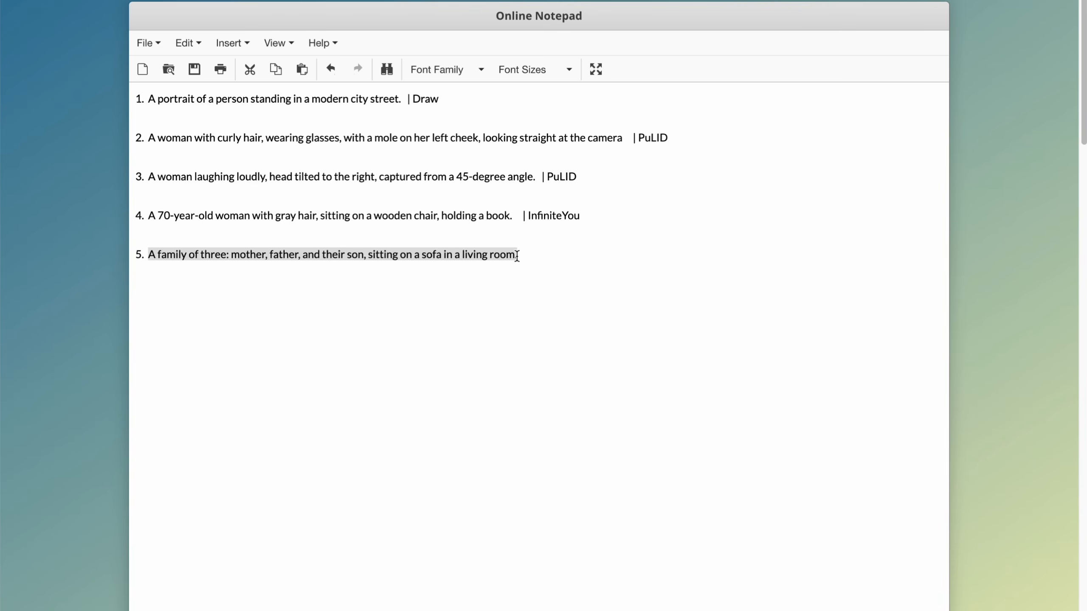
pyautogui.click(571, 387)
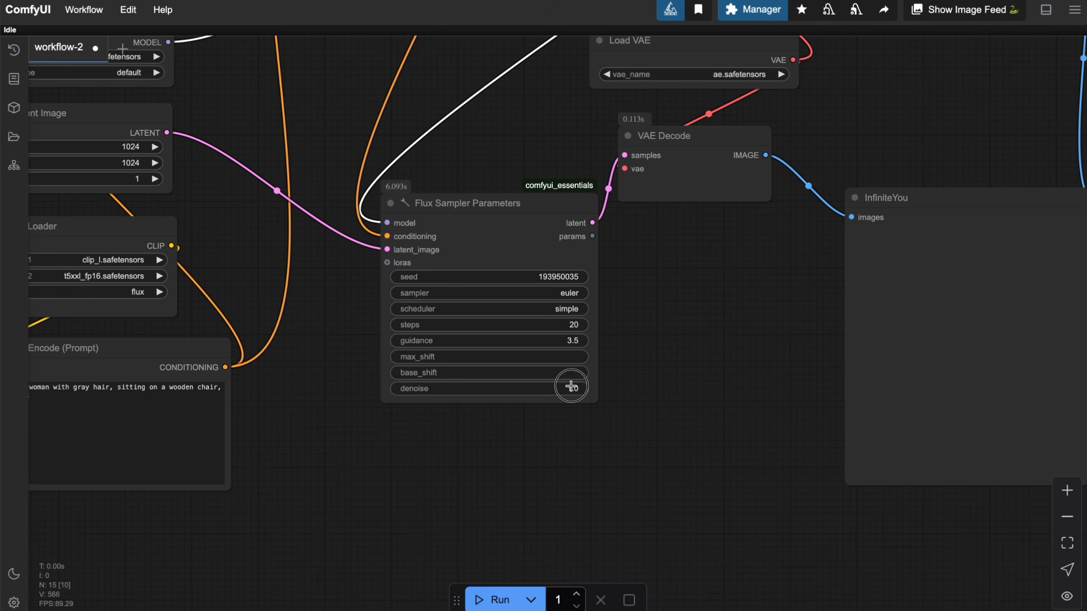
pyautogui.click(259, 396)
pyautogui.click(418, 395)
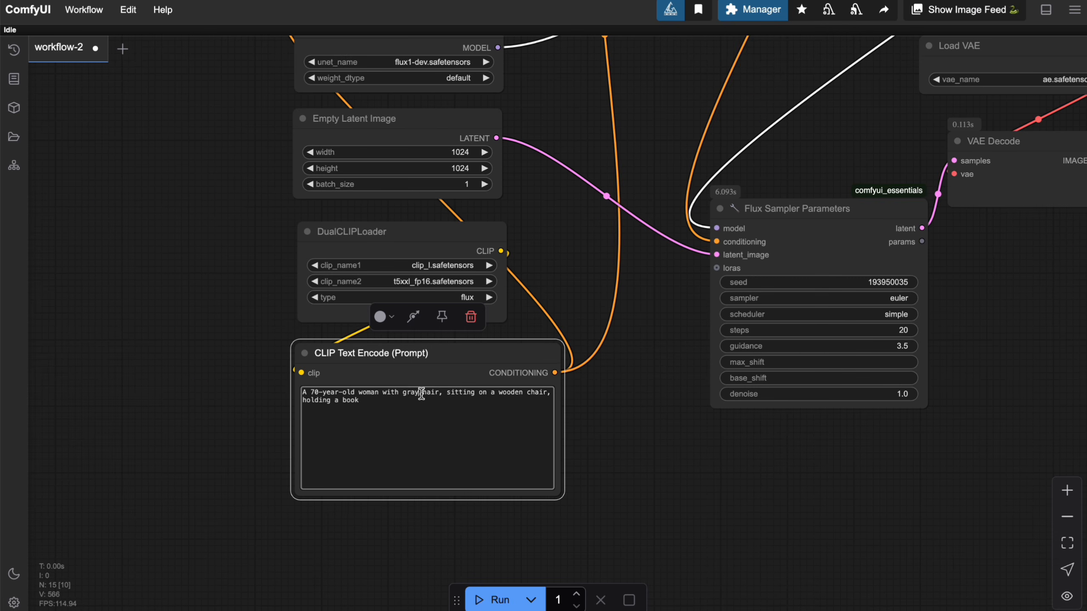
pyautogui.doubleClick(421, 393)
pyautogui.hotkey('ctrl', 'a')
pyautogui.hotkey('ctrl', 'v')
pyautogui.click(648, 441)
# Read through the family-of-three prompt in the CLIP Text Encode node, checking each family member and the living room setting
pyautogui.scroll(5, 642, 441)
pyautogui.moveTo(621, 443); pyautogui.dragTo(1071, 417)
pyautogui.scroll(3, 847, 440)
pyautogui.scroll(-1, 1061, 420)
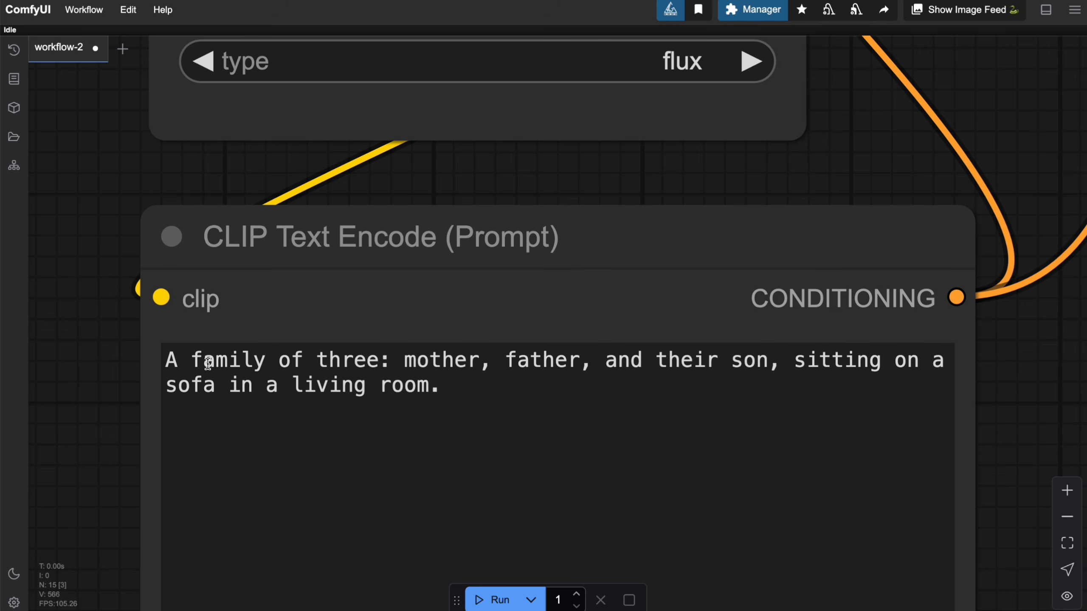
pyautogui.click(174, 358)
pyautogui.click(299, 361)
pyautogui.click(381, 360)
pyautogui.click(430, 355)
pyautogui.click(502, 359)
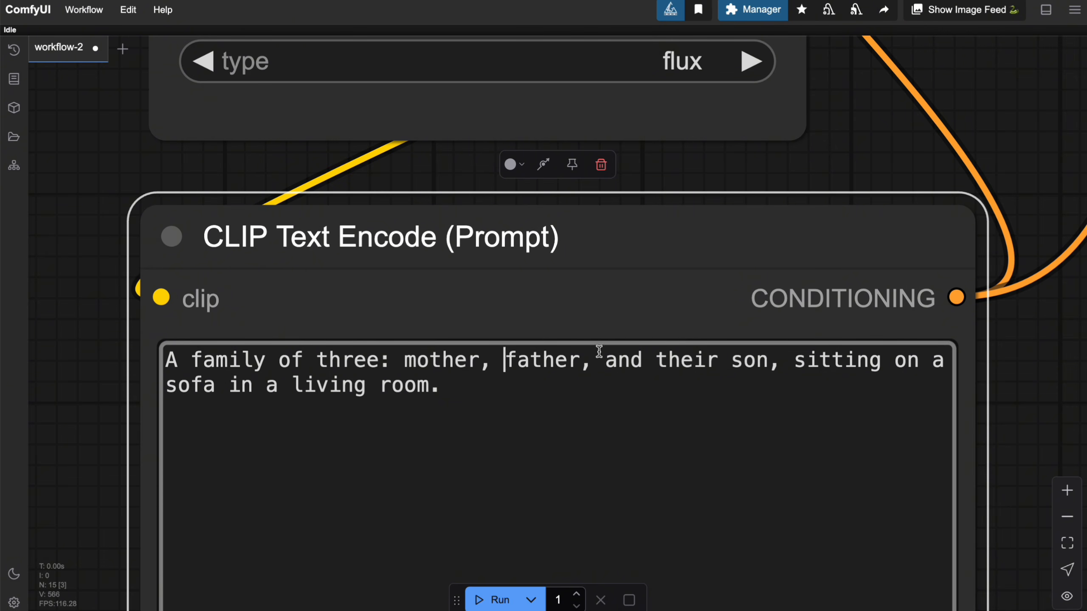
pyautogui.click(243, 393)
pyautogui.click(379, 388)
pyautogui.click(588, 253)
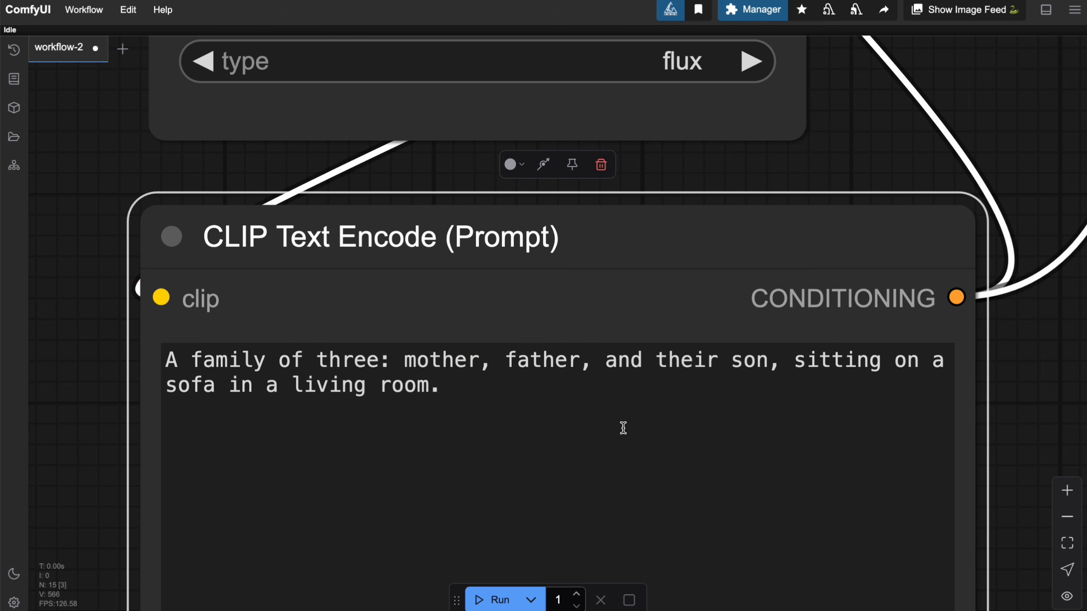
pyautogui.click(1021, 404)
pyautogui.scroll(2, 1020, 405)
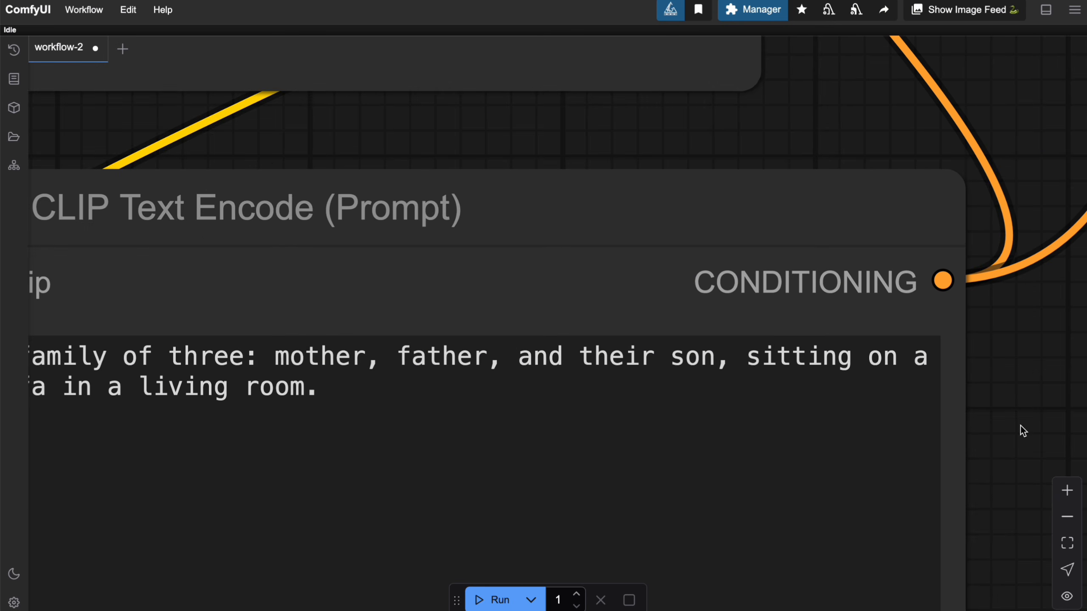
# Check the sampler, InfiniteYou and PuLID nodes to see which of the two face methods is enabled
pyautogui.scroll(-8, 1003, 419)
pyautogui.moveTo(1012, 407); pyautogui.dragTo(400, 335)
pyautogui.moveTo(565, 363); pyautogui.dragTo(375, 547)
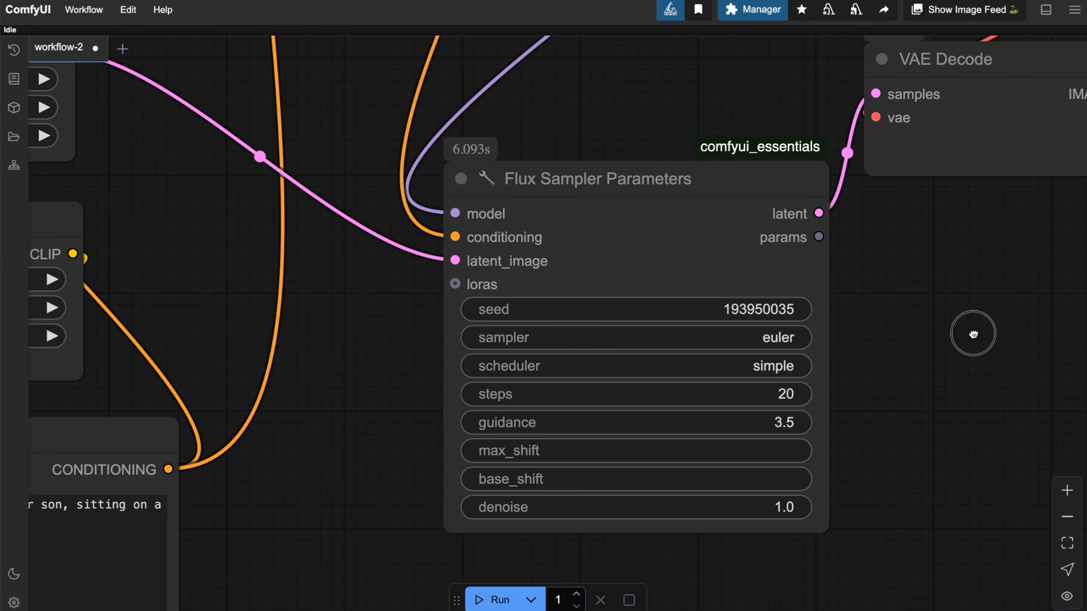
pyautogui.moveTo(973, 334); pyautogui.dragTo(402, 306)
pyautogui.scroll(-4, 460, 331)
pyautogui.moveTo(538, 364); pyautogui.dragTo(303, 497)
pyautogui.moveTo(812, 231); pyautogui.dragTo(858, 370)
pyautogui.moveTo(433, 170); pyautogui.dragTo(733, 499)
pyautogui.click(303, 163)
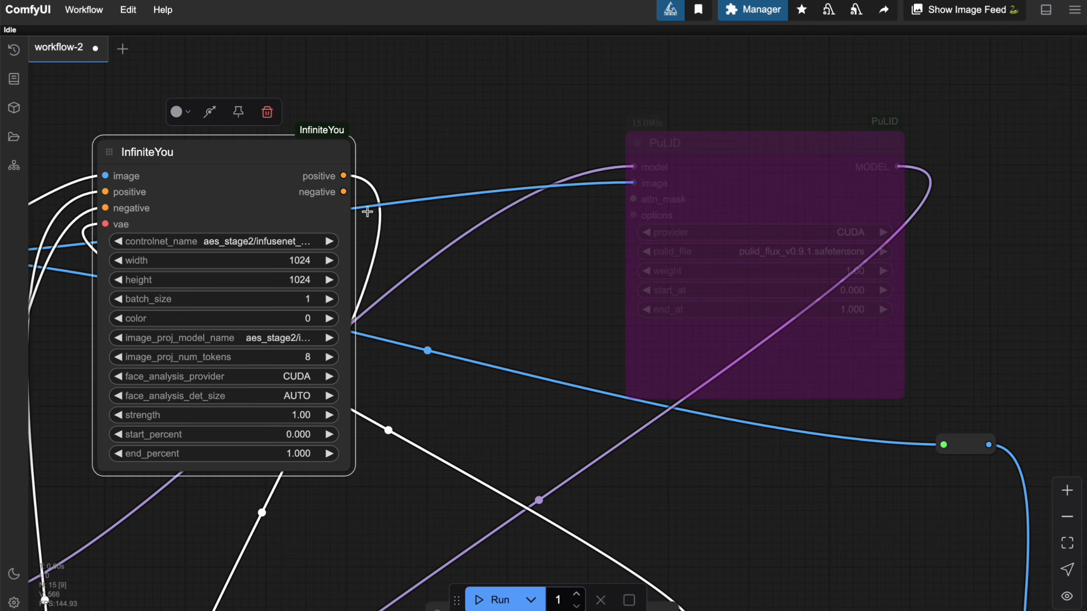
# Run the family-of-three prompt with InfiniteYou and bring the three preview nodes into view
pyautogui.moveTo(695, 537); pyautogui.dragTo(584, 371)
pyautogui.scroll(-3, 585, 371)
pyautogui.moveTo(647, 400); pyautogui.dragTo(417, 180)
pyautogui.click(483, 374)
pyautogui.moveTo(586, 325); pyautogui.dragTo(555, 258)
pyautogui.click(496, 600)
pyautogui.moveTo(676, 245); pyautogui.dragTo(552, 150)
pyautogui.scroll(2, 653, 217)
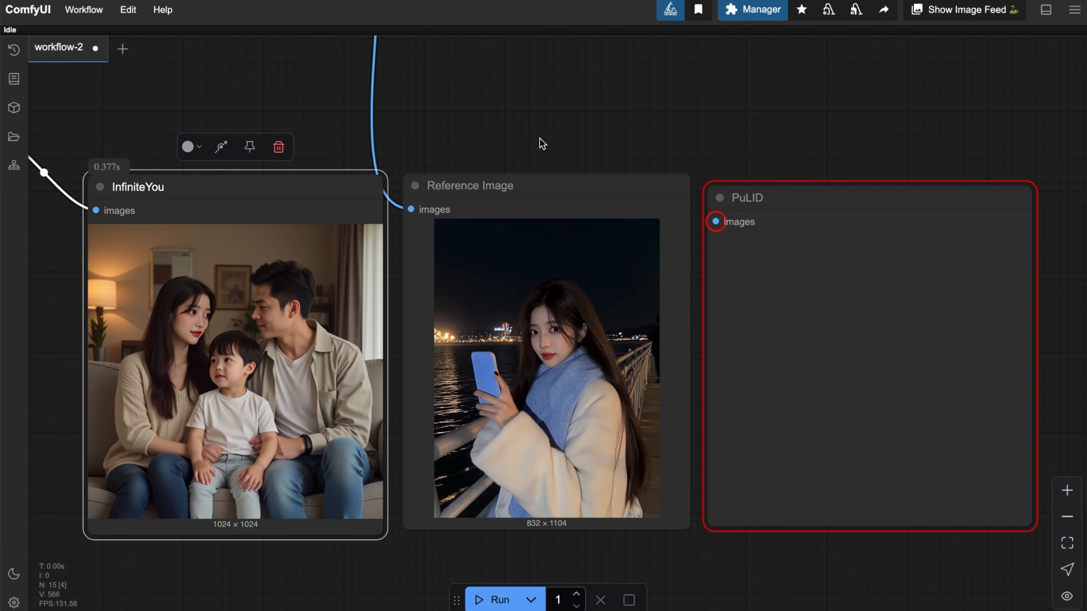
# Examine the InfiniteYou family image against the reference, looking at the faces of the mother, father and son
pyautogui.moveTo(534, 142); pyautogui.dragTo(886, 95)
pyautogui.scroll(-1, 535, 393)
pyautogui.scroll(9, 542, 366)
pyautogui.moveTo(272, 279); pyautogui.dragTo(36, 279)
pyautogui.scroll(-3, 243, 339)
pyautogui.hscroll(3, 242, 339)
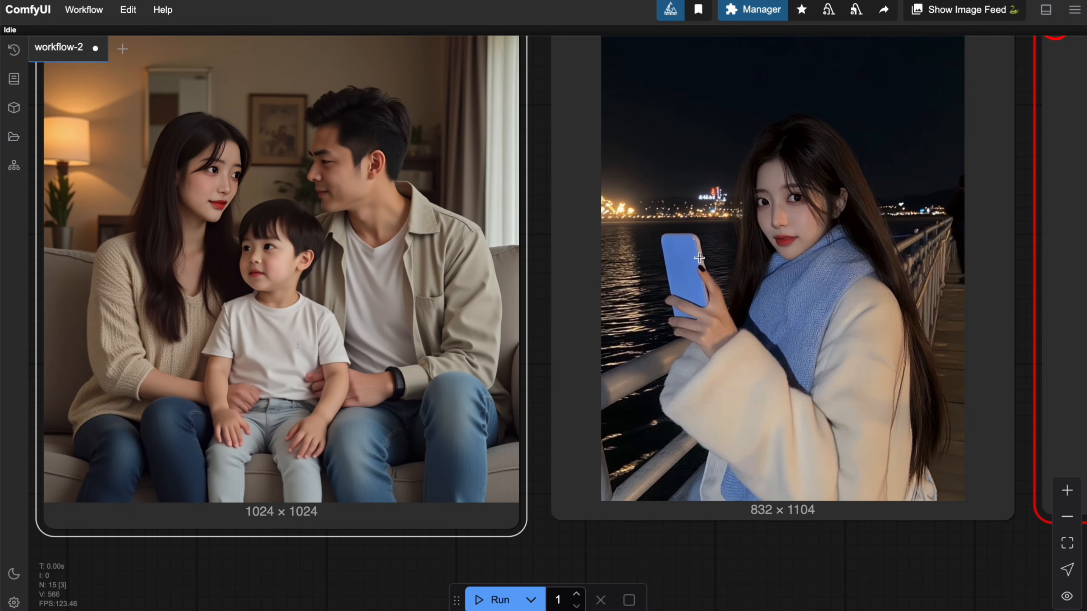
pyautogui.scroll(-3, 348, 342)
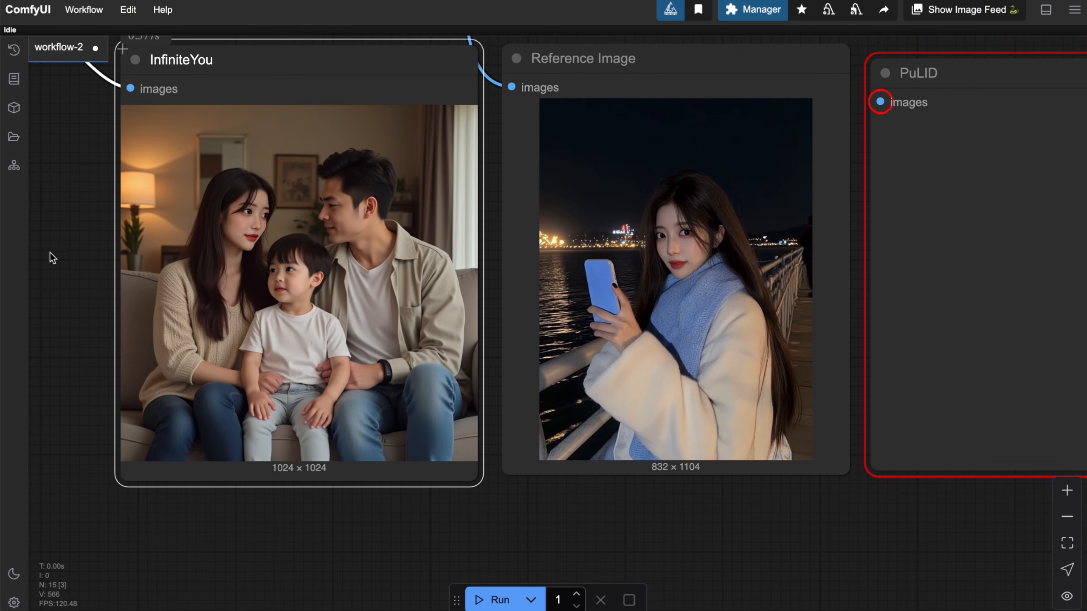
pyautogui.moveTo(51, 252); pyautogui.dragTo(127, 386)
pyautogui.scroll(-1, 145, 387)
# Enable the PuLID node and bypass the InfiniteYou node
pyautogui.moveTo(646, 134); pyautogui.dragTo(692, 281)
pyautogui.scroll(-2, 706, 286)
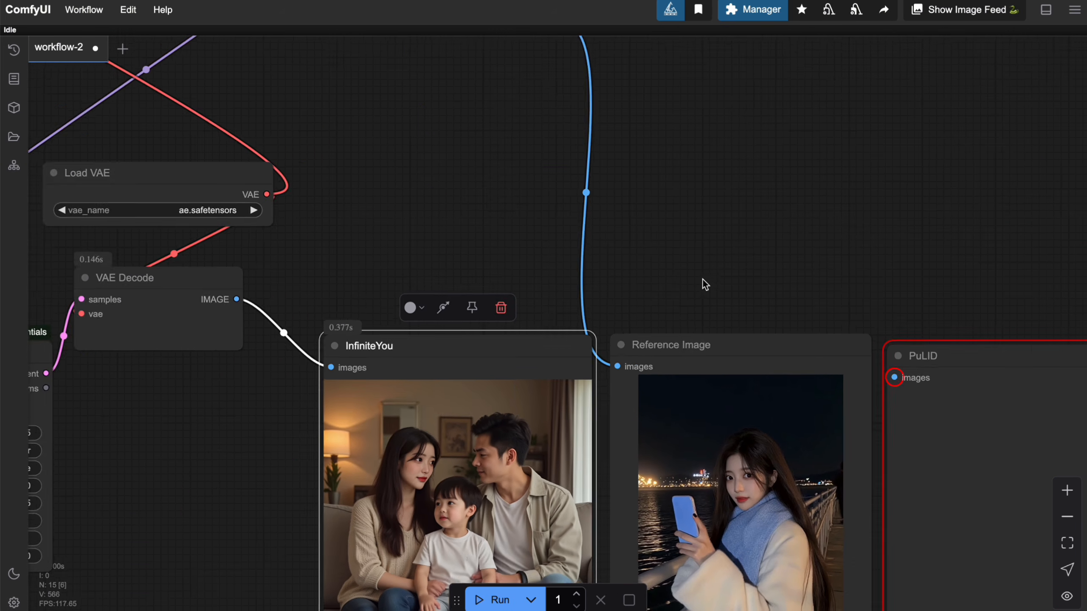
pyautogui.moveTo(607, 240); pyautogui.dragTo(741, 441)
pyautogui.moveTo(599, 368); pyautogui.dragTo(649, 485)
pyautogui.moveTo(556, 343); pyautogui.dragTo(670, 438)
pyautogui.click(656, 234)
pyautogui.click(635, 82)
pyautogui.scroll(-2, 655, 444)
pyautogui.click(234, 149)
pyautogui.click(150, 96)
# Reroute VAE Decode's IMAGE output to the PuLID preview and run the family-of-three prompt with PuLID
pyautogui.scroll(-10, 703, 439)
pyautogui.hscroll(4, 703, 439)
pyautogui.moveTo(321, 416); pyautogui.dragTo(885, 426)
pyautogui.moveTo(925, 336); pyautogui.dragTo(747, 148)
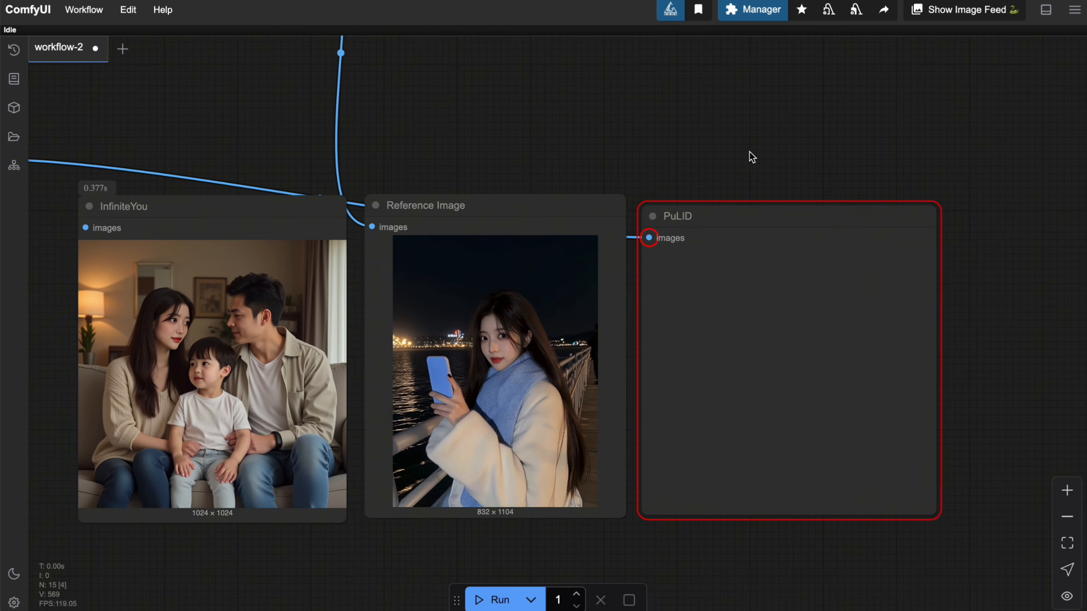
pyautogui.click(504, 584)
pyautogui.moveTo(556, 566); pyautogui.dragTo(571, 524)
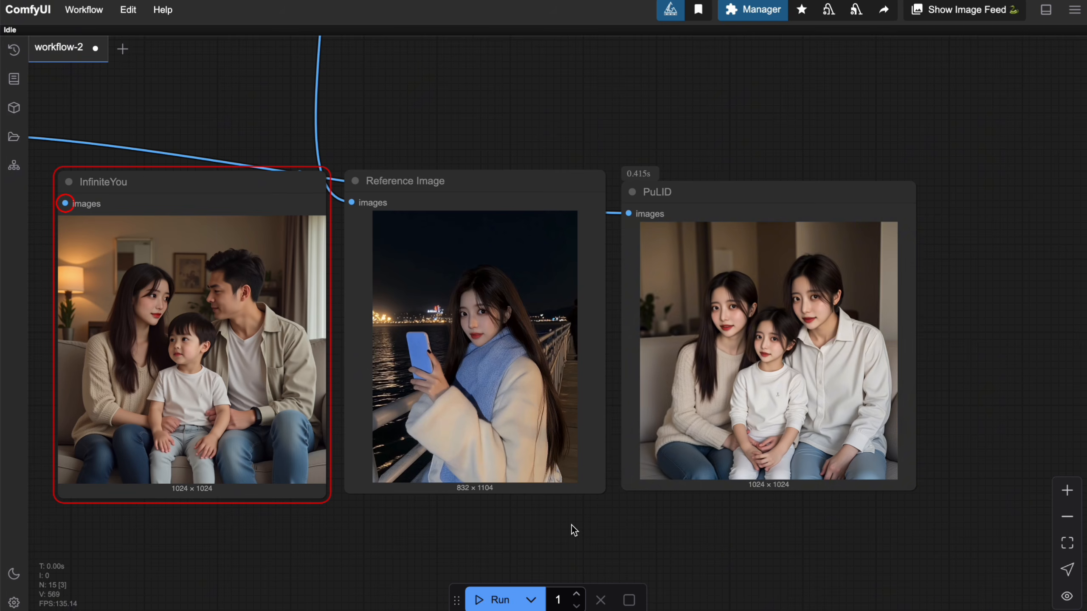
# Compare the PuLID and InfiniteYou family images with the reference image for each family member's face, age and gender
pyautogui.moveTo(917, 285); pyautogui.dragTo(721, 251)
pyautogui.scroll(7, 727, 380)
pyautogui.moveTo(787, 301); pyautogui.dragTo(923, 459)
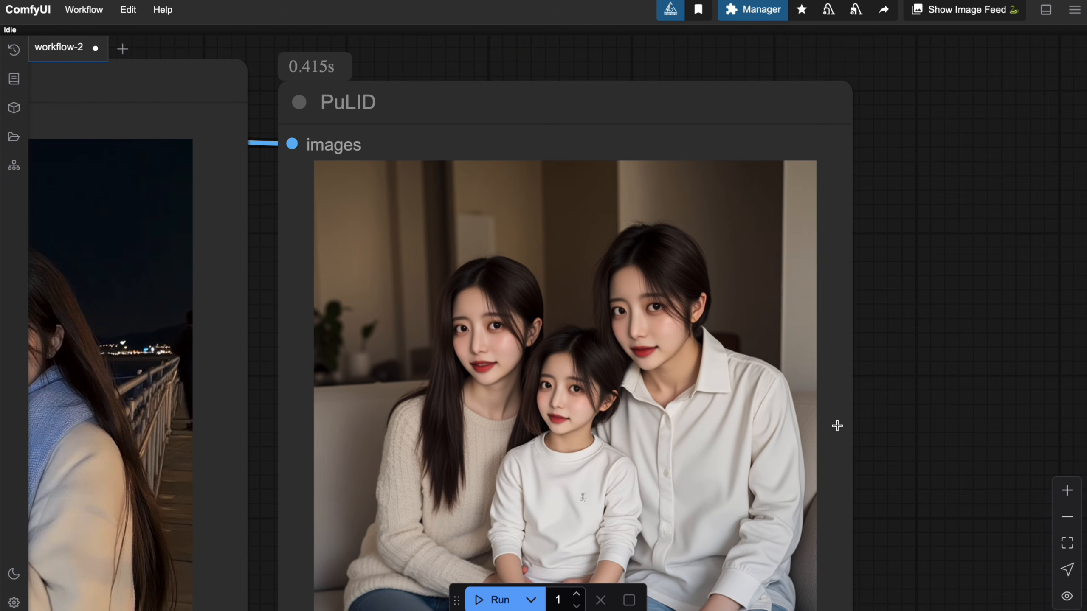
pyautogui.scroll(-2, 832, 429)
pyautogui.scroll(-5, 864, 274)
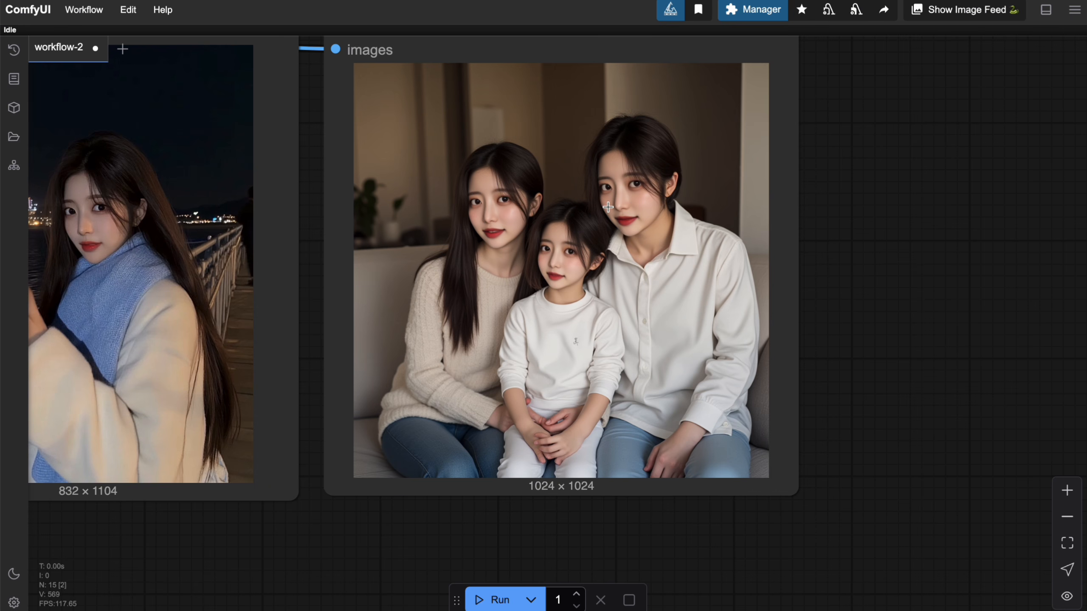
pyautogui.moveTo(827, 193); pyautogui.dragTo(1018, 221)
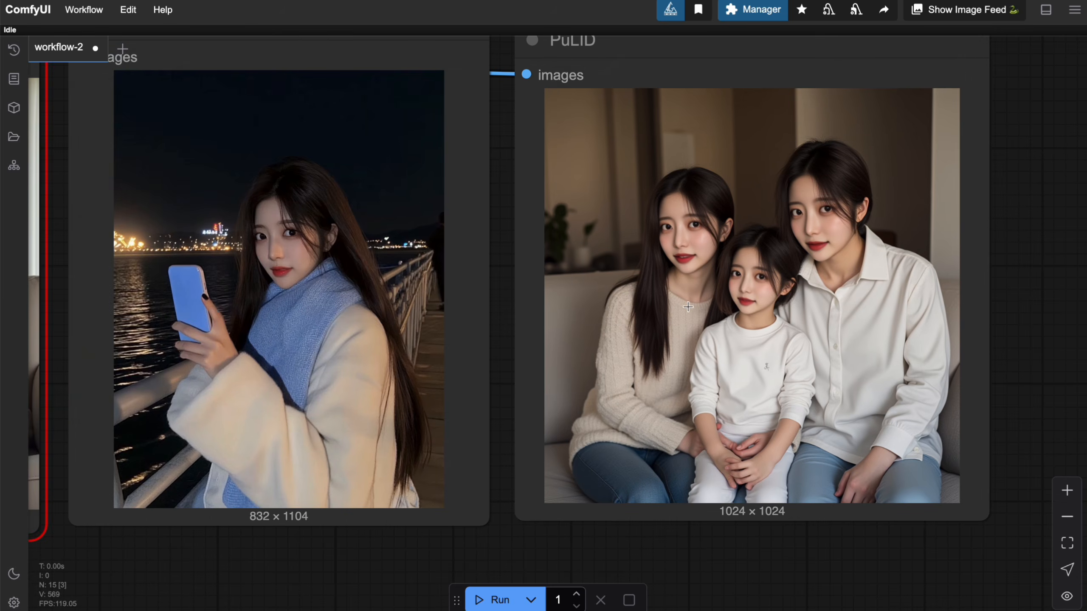
pyautogui.scroll(-3, 699, 308)
pyautogui.moveTo(492, 497); pyautogui.dragTo(815, 489)
pyautogui.scroll(4, 439, 410)
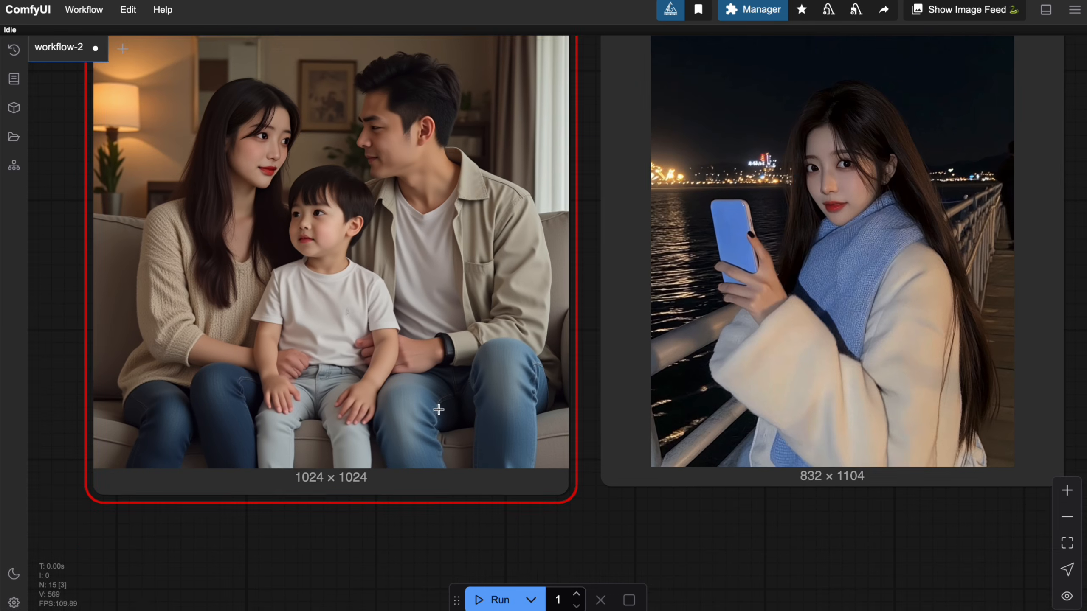
pyautogui.moveTo(418, 525); pyautogui.dragTo(412, 568)
pyautogui.scroll(-3, 599, 470)
pyautogui.moveTo(751, 542); pyautogui.dragTo(633, 556)
pyautogui.moveTo(747, 509); pyautogui.dragTo(779, 552)
pyautogui.moveTo(590, 82); pyautogui.dragTo(528, 35)
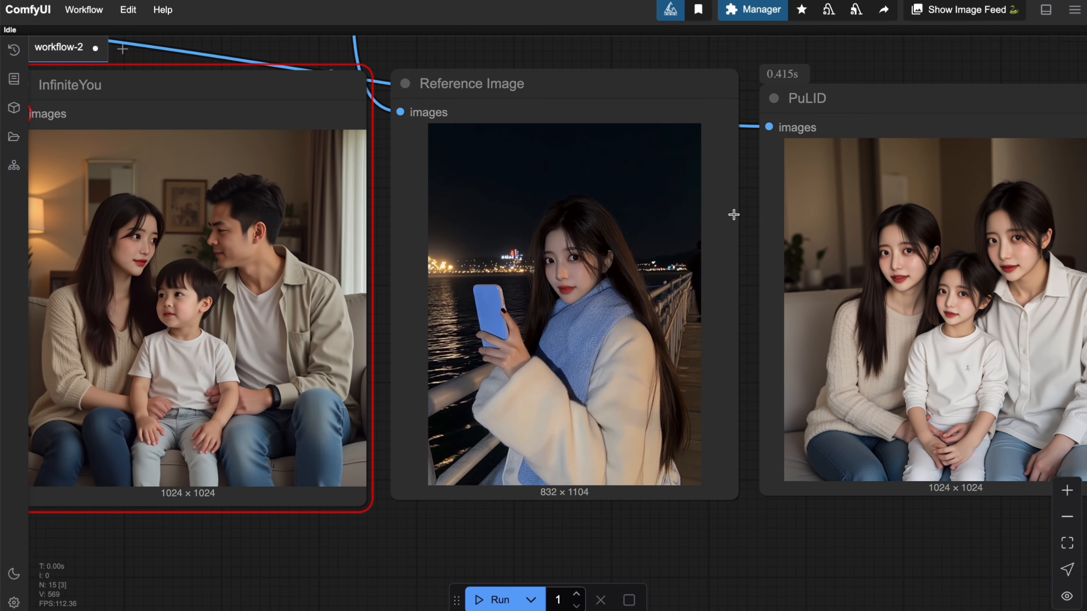
pyautogui.moveTo(595, 43); pyautogui.dragTo(581, 54)
pyautogui.scroll(-3, 413, 137)
pyautogui.moveTo(441, 81); pyautogui.dragTo(459, 154)
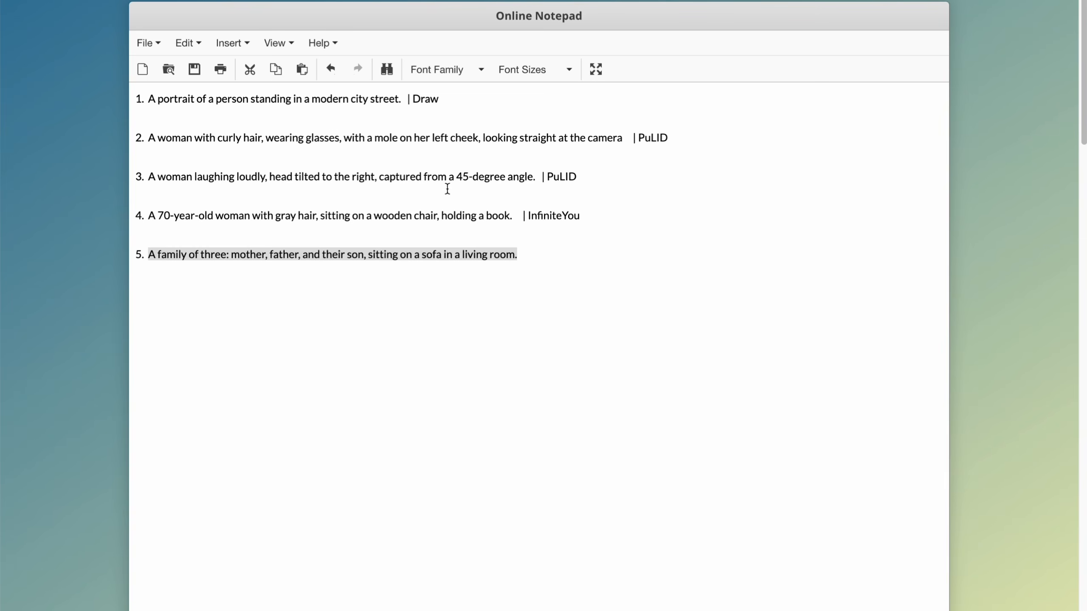
# Add "| InfiniteYou" after prompt 5 in Online Notepad and review the winners noted for all five prompts
pyautogui.click(574, 259)
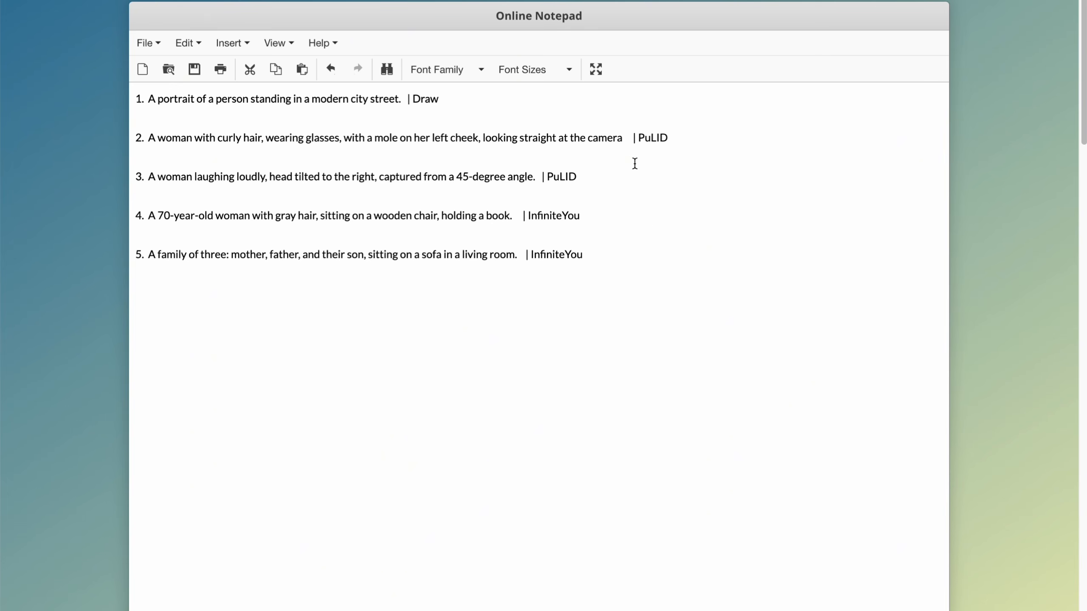
pyautogui.click(433, 106)
pyautogui.click(574, 264)
pyautogui.moveTo(606, 254); pyautogui.dragTo(152, 97)
pyautogui.click(636, 235)
pyautogui.click(646, 245)
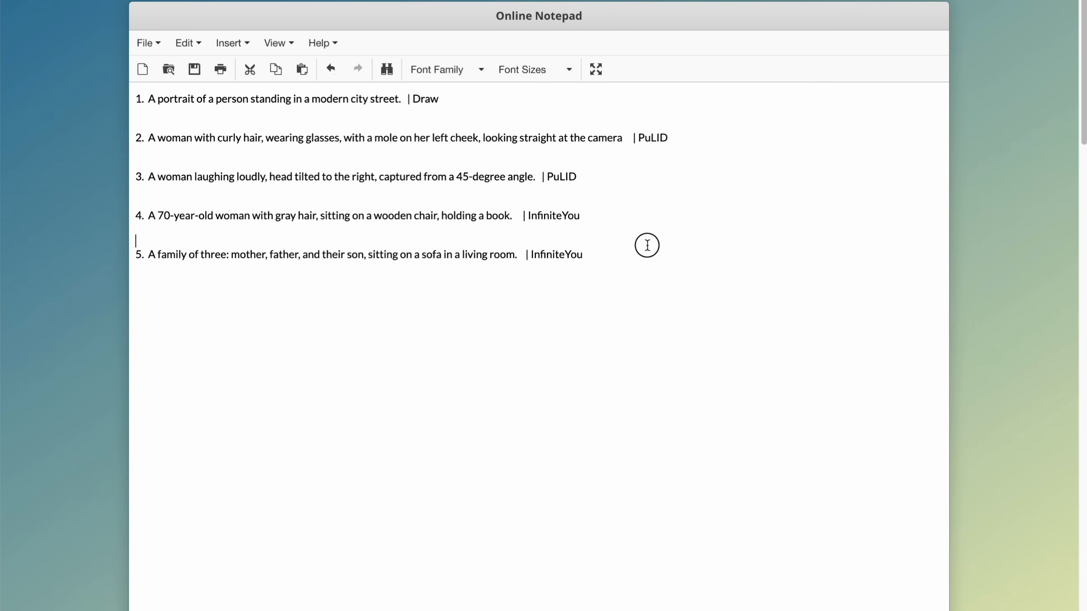